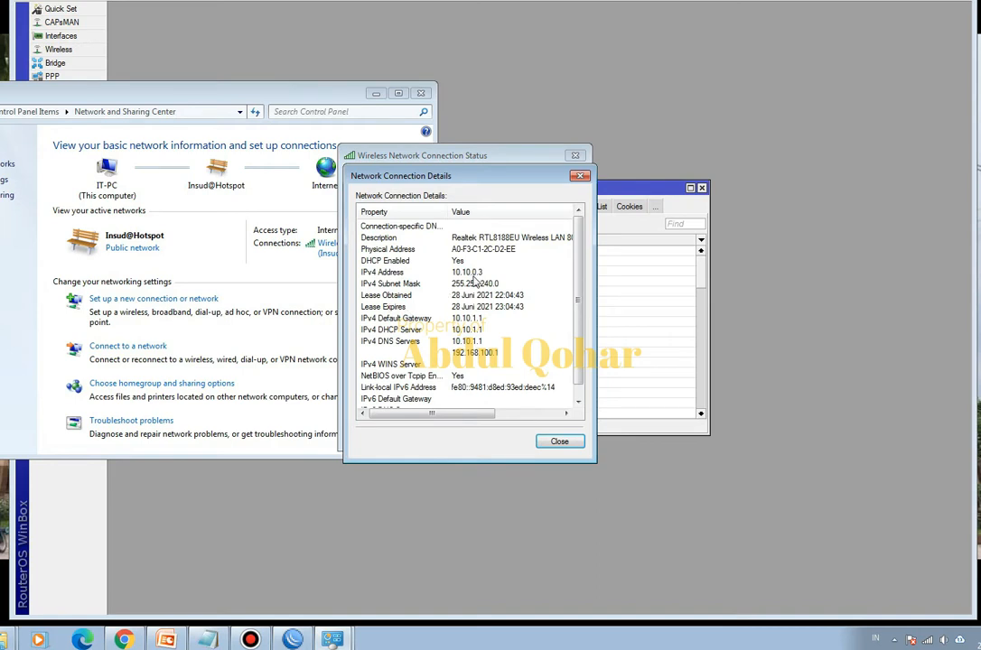
- Check the PC's IPv4 address in the wireless connection details against the entries in the hotspot IP bindings list
{"action": "left_click", "coordinate": [475, 273]}
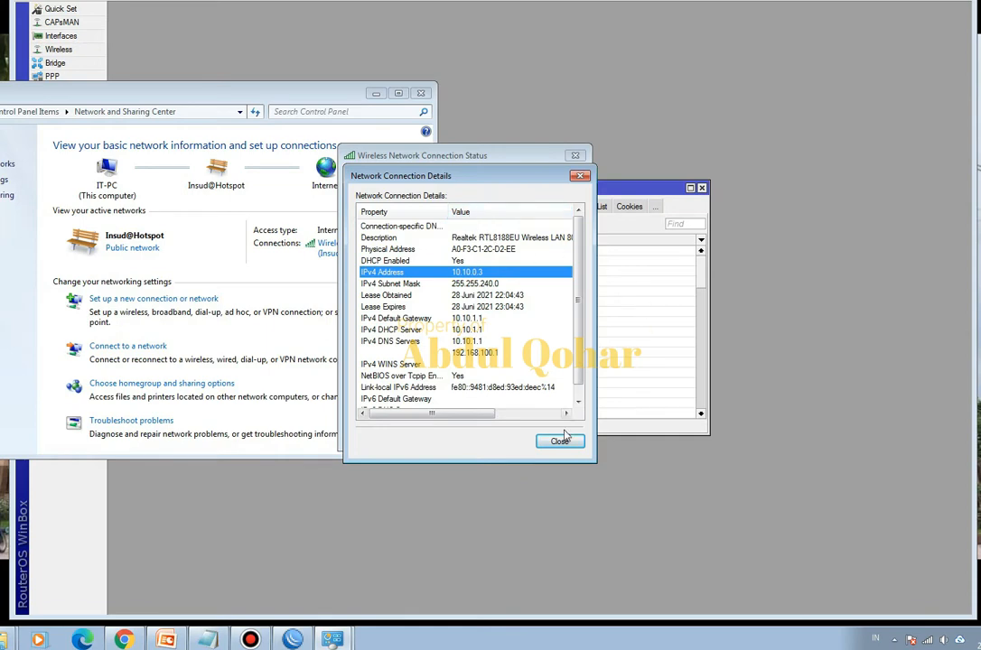
{"action": "left_click_drag", "start_coordinate": [631, 193], "coordinate": [860, 143]}
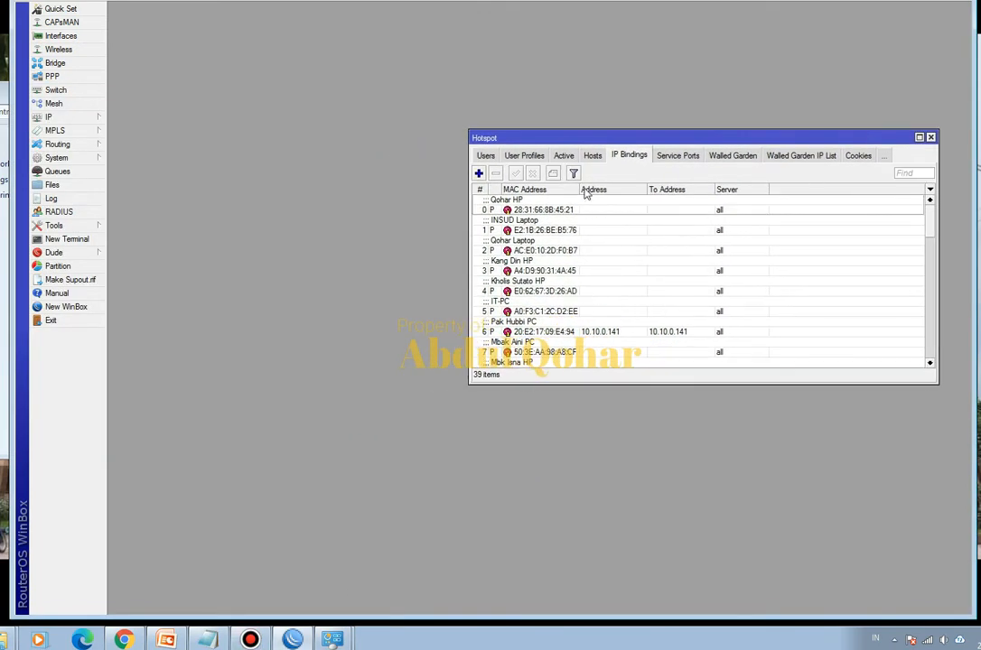
{"action": "left_click_drag", "start_coordinate": [578, 187], "coordinate": [554, 188]}
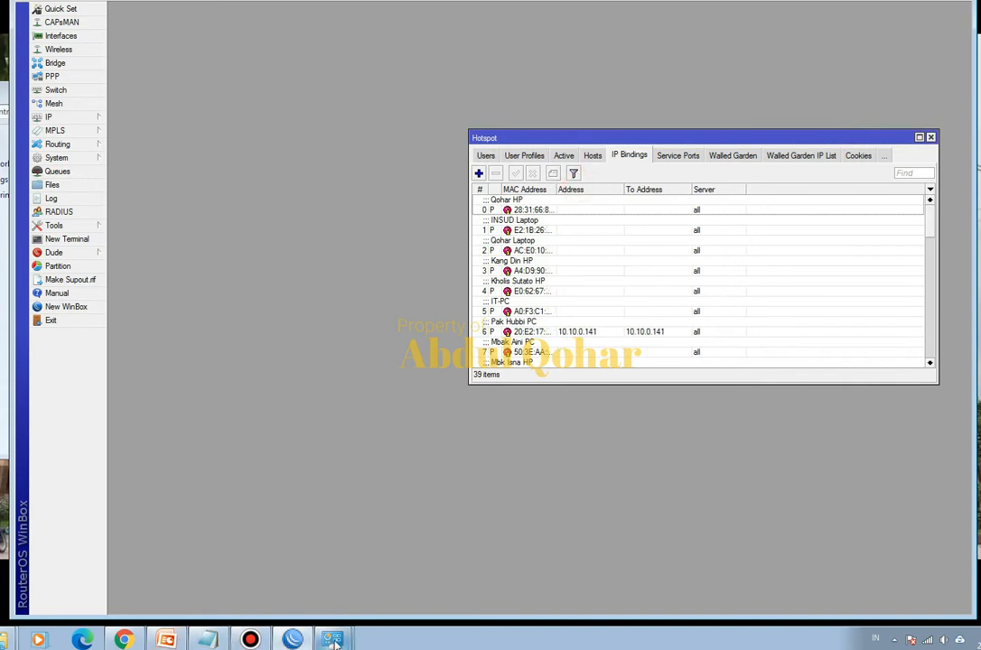
{"action": "mouse_move", "coordinate": [332, 638]}
{"action": "left_click", "coordinate": [339, 607]}
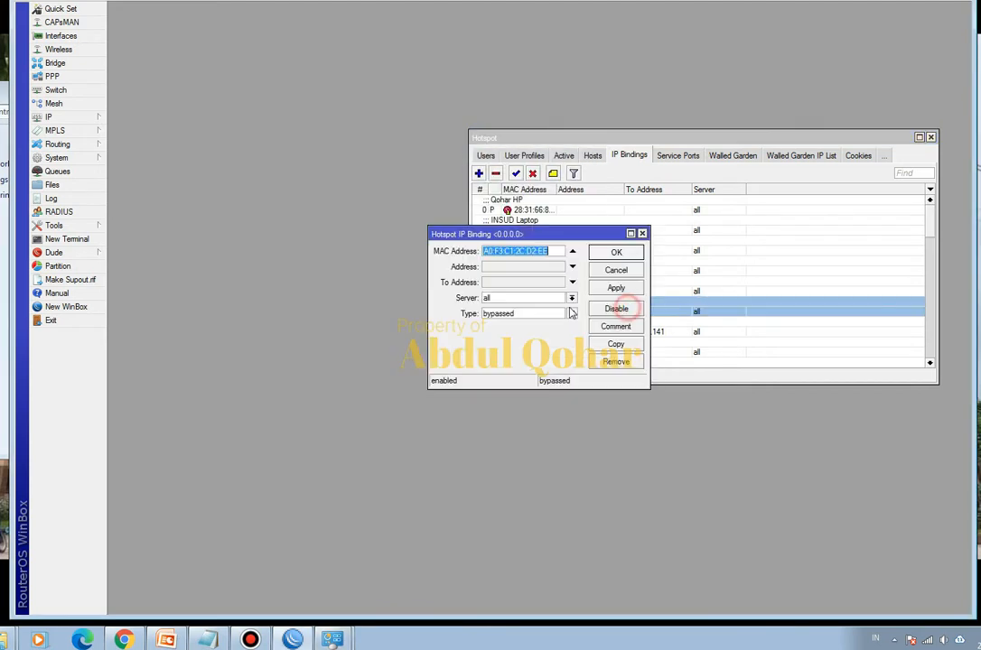
- Review the IT-PC entry in the hotspot IP bindings and the existing Speedtest result in the Chrome browser
{"action": "left_click", "coordinate": [616, 252]}
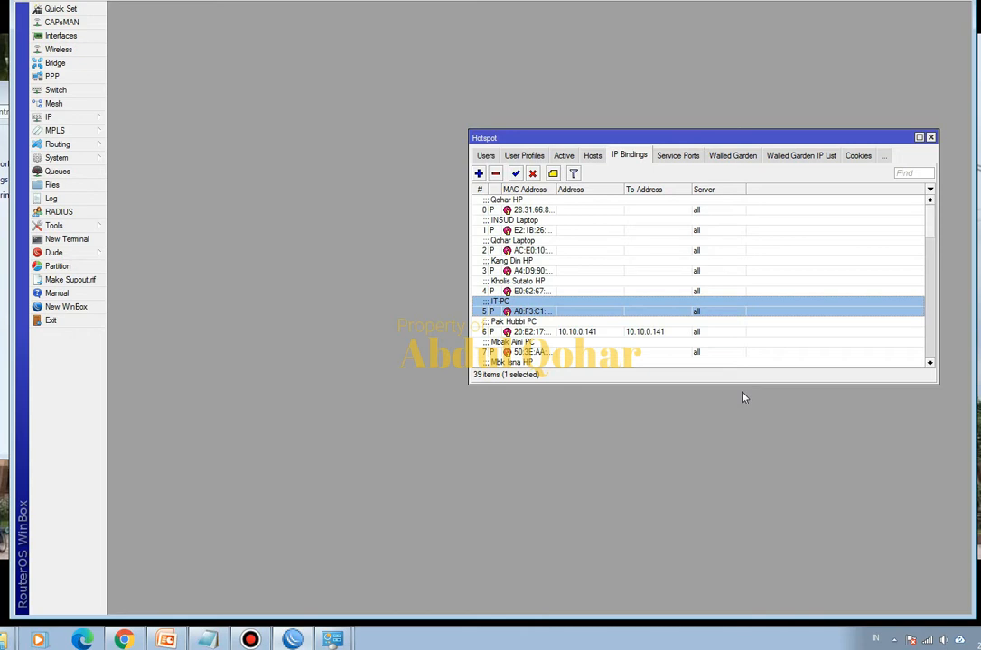
{"action": "left_click", "coordinate": [123, 640]}
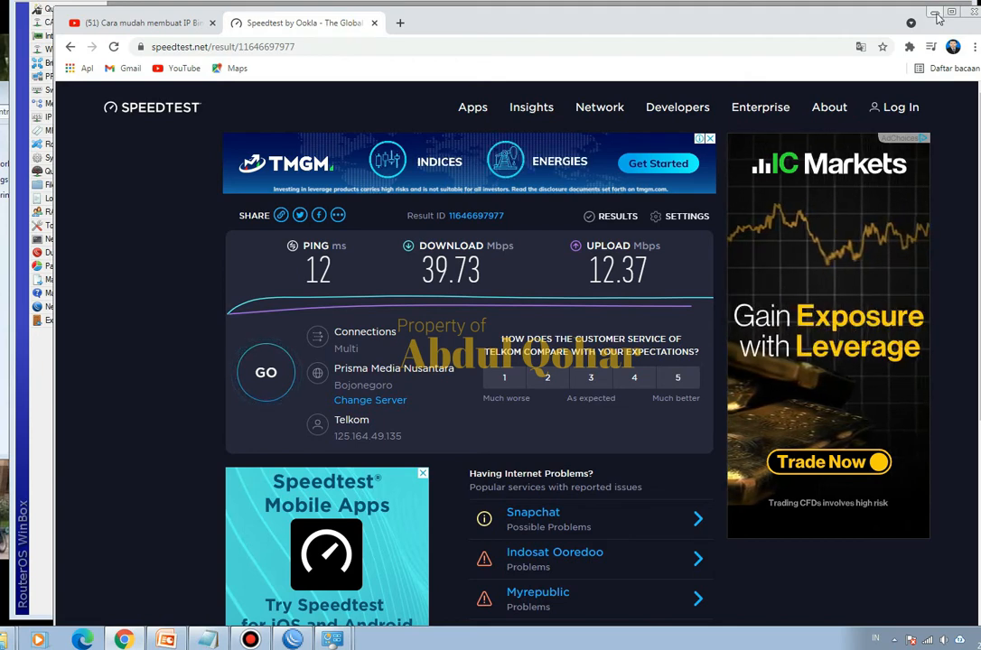
{"action": "left_click", "coordinate": [936, 13]}
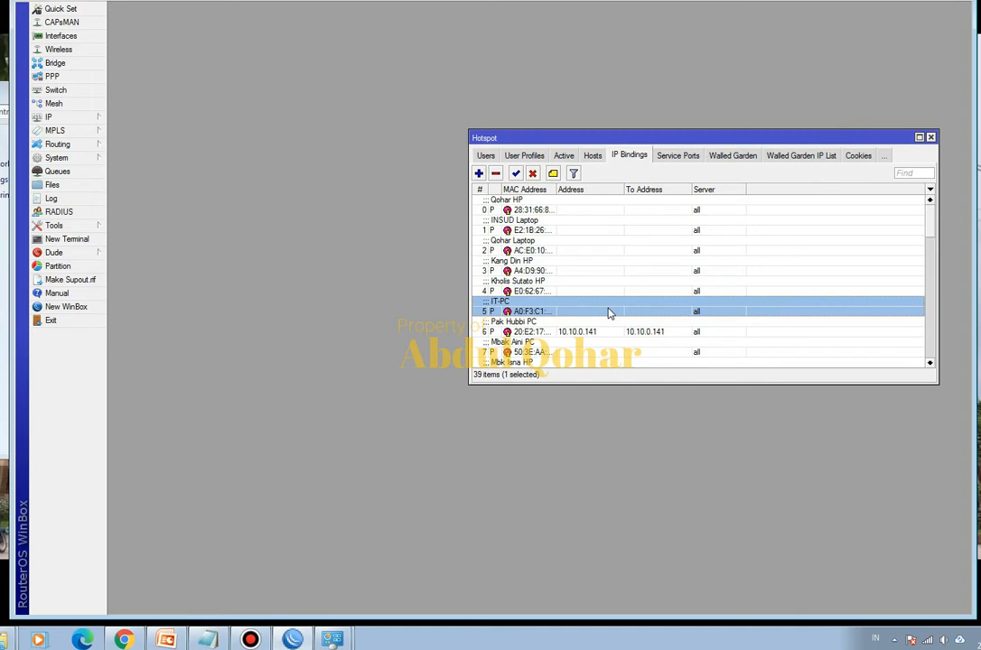
- Enable the To Address of the IT-PC hotspot IP binding, and recheck the PC's IPv4 address in the wireless connection details
{"action": "double_click", "coordinate": [608, 313]}
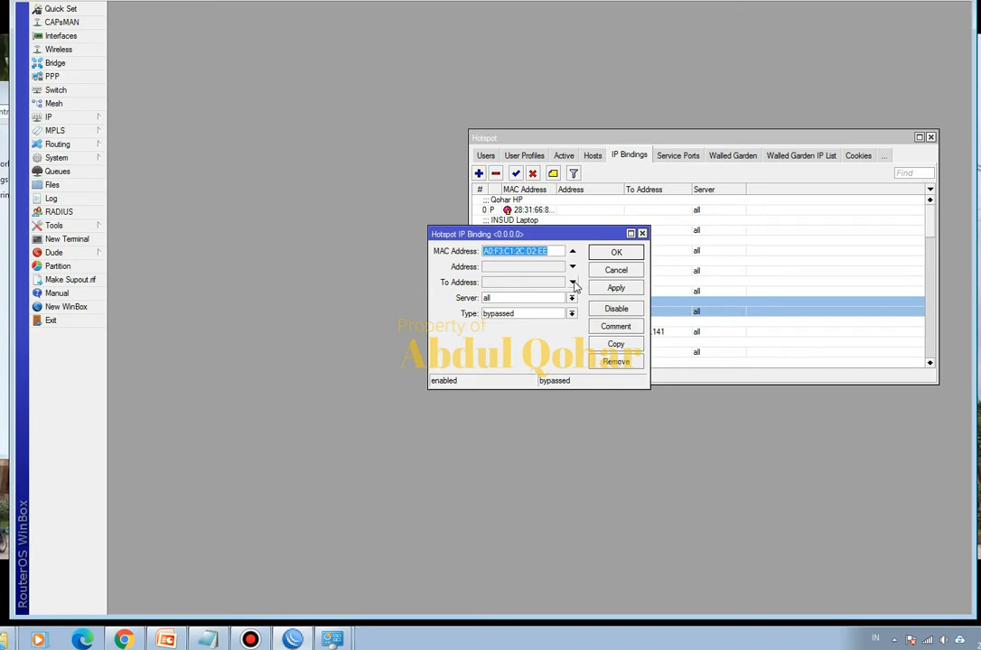
{"action": "left_click", "coordinate": [545, 282]}
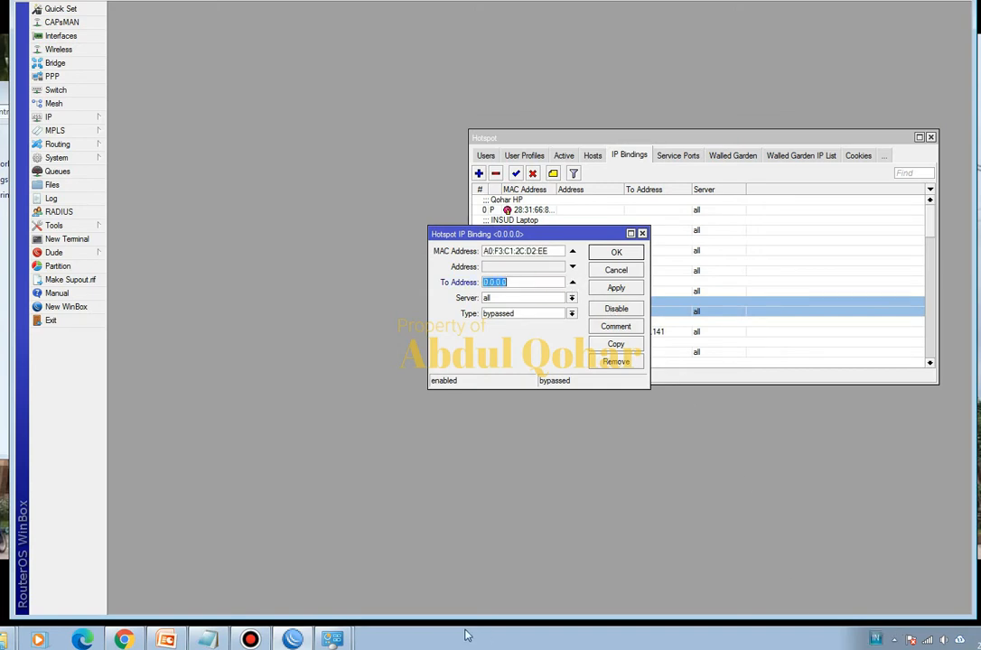
{"action": "mouse_move", "coordinate": [335, 637]}
{"action": "left_click", "coordinate": [354, 615]}
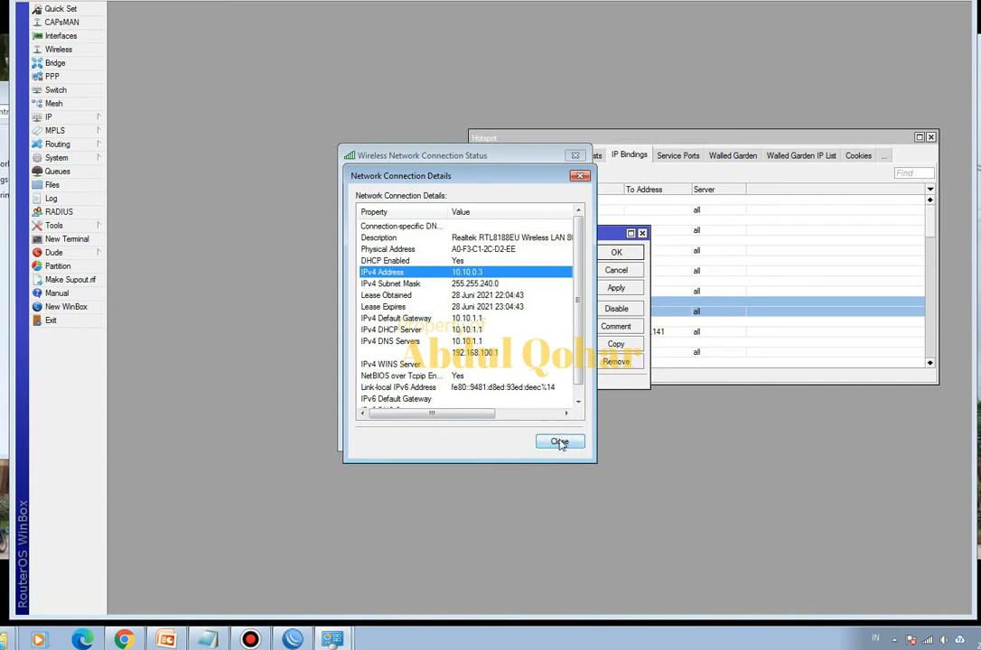
{"action": "left_click", "coordinate": [560, 443]}
{"action": "left_click", "coordinate": [404, 309]}
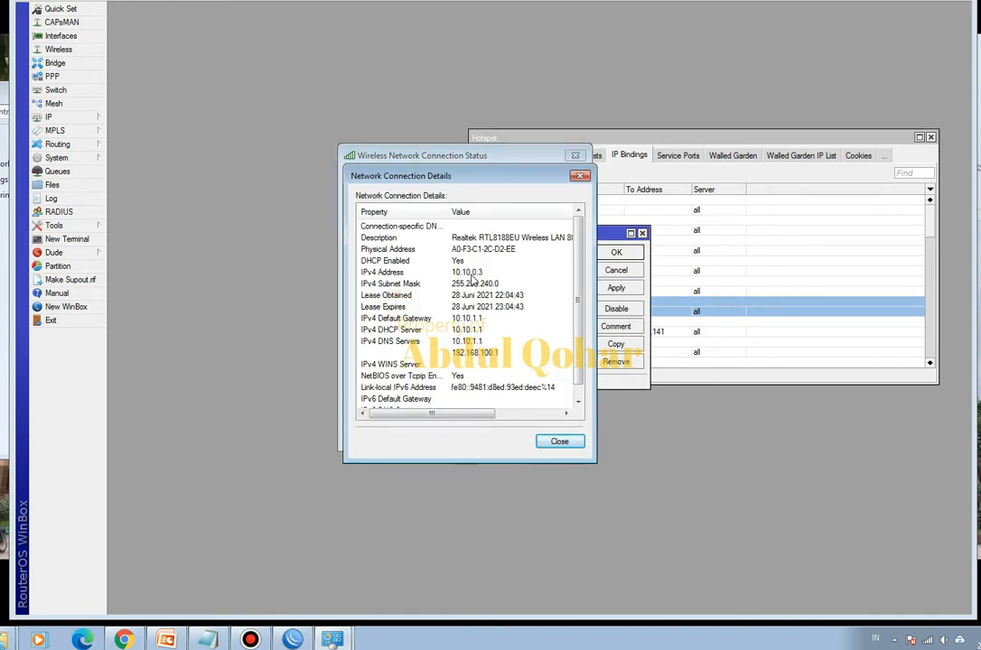
{"action": "left_click", "coordinate": [557, 443]}
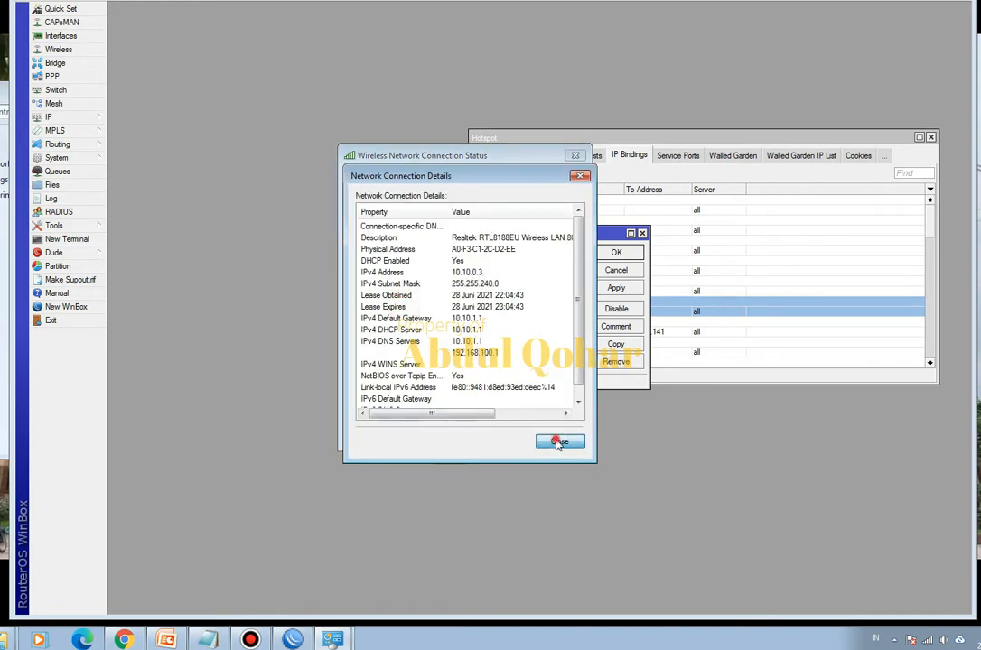
{"action": "left_click", "coordinate": [557, 435]}
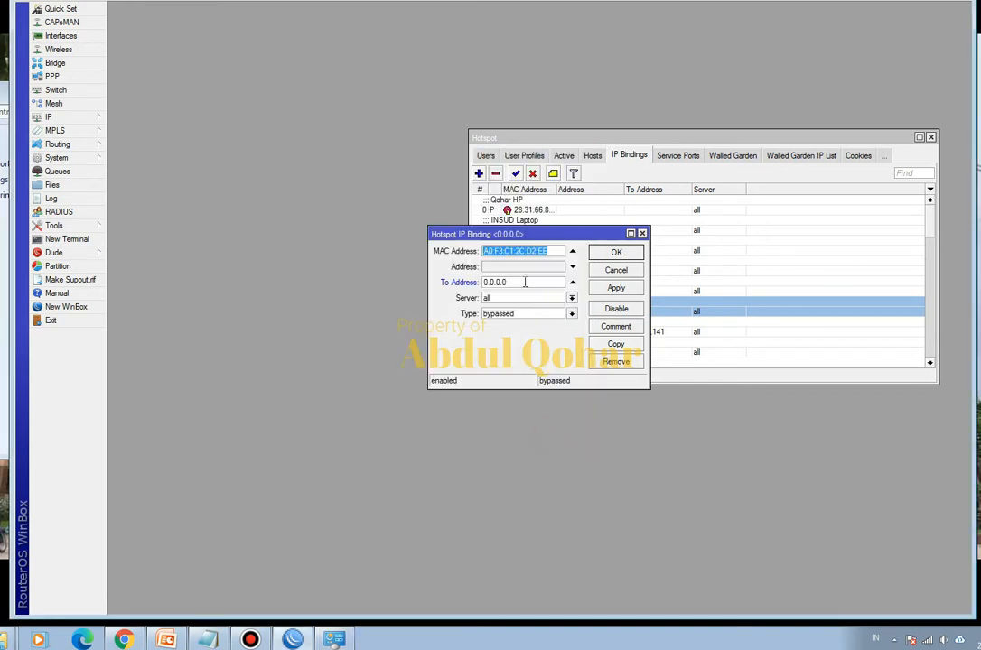
- Set the IT-PC binding's To Address to 10.10.0.100, save it, and check the translated address in the hotspot hosts list
{"action": "key", "text": "Tab"}
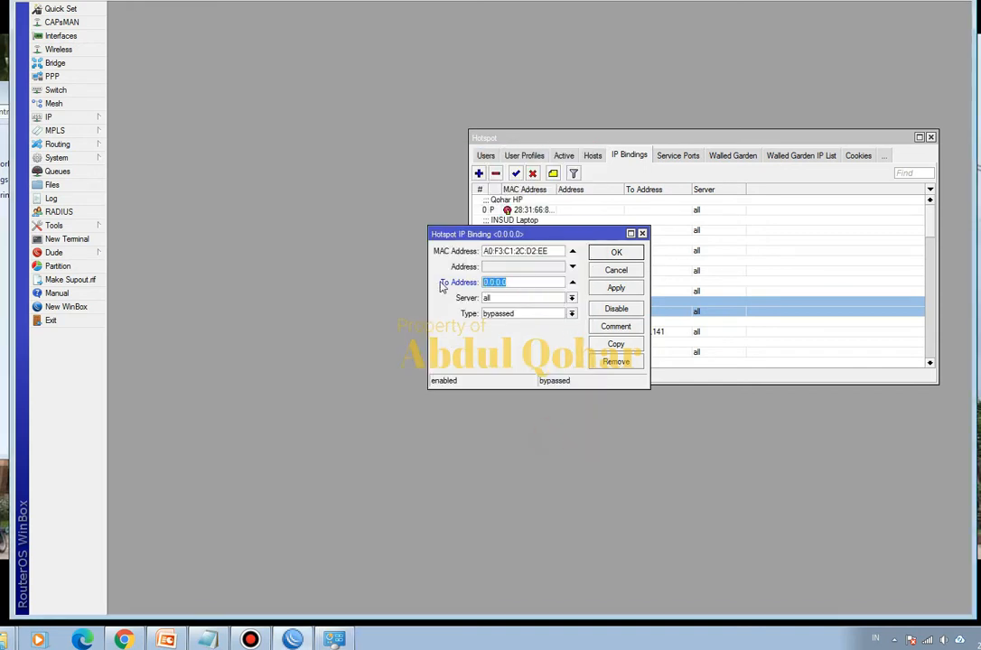
{"action": "type", "text": "10.1"}
{"action": "left_click", "coordinate": [618, 254]}
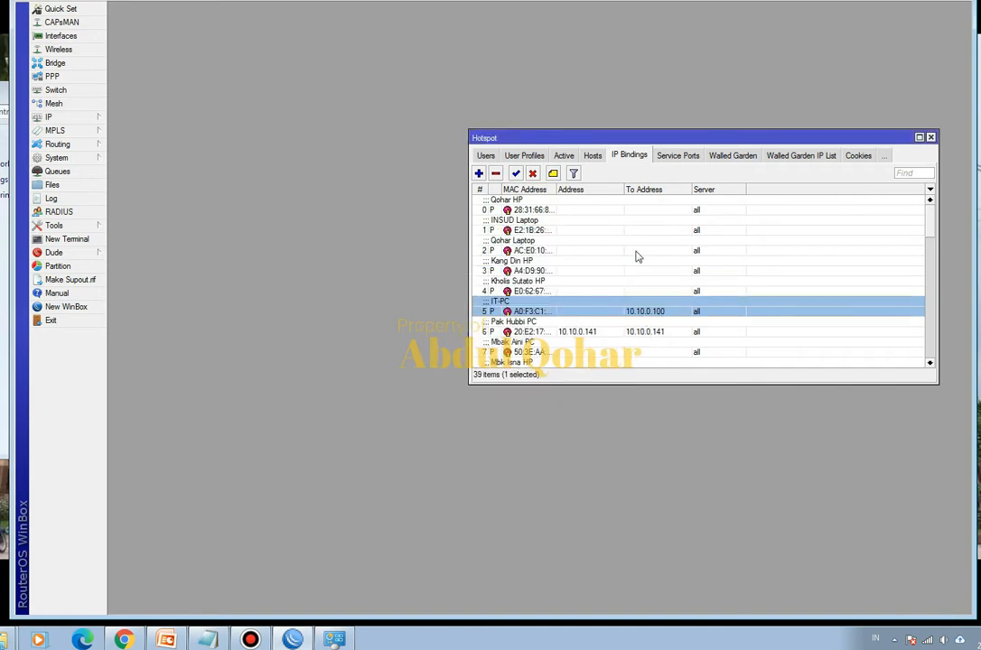
{"action": "left_click", "coordinate": [592, 156]}
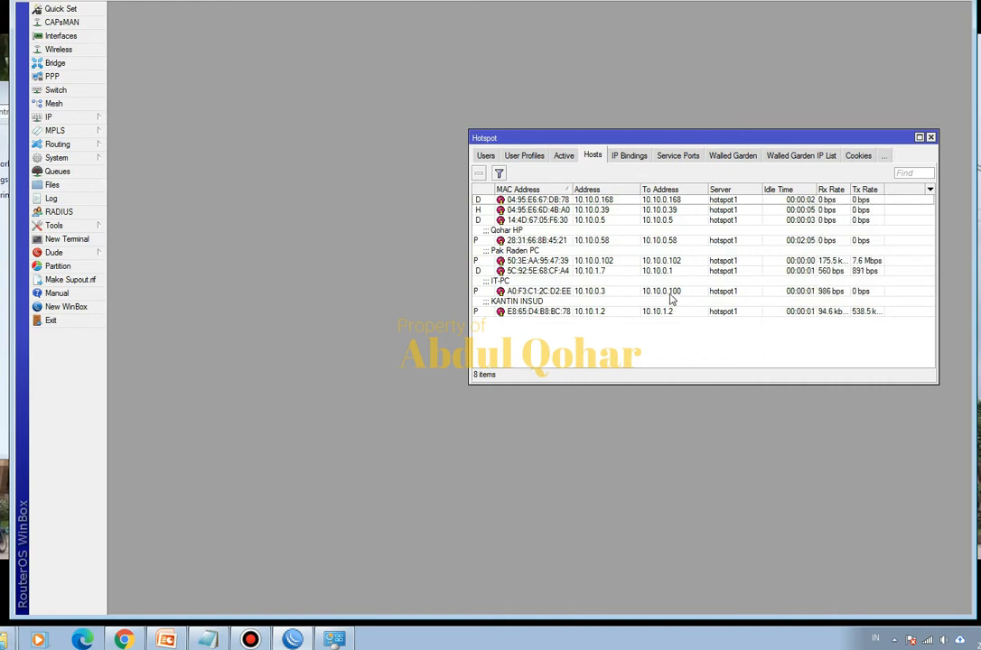
{"action": "left_click", "coordinate": [629, 155]}
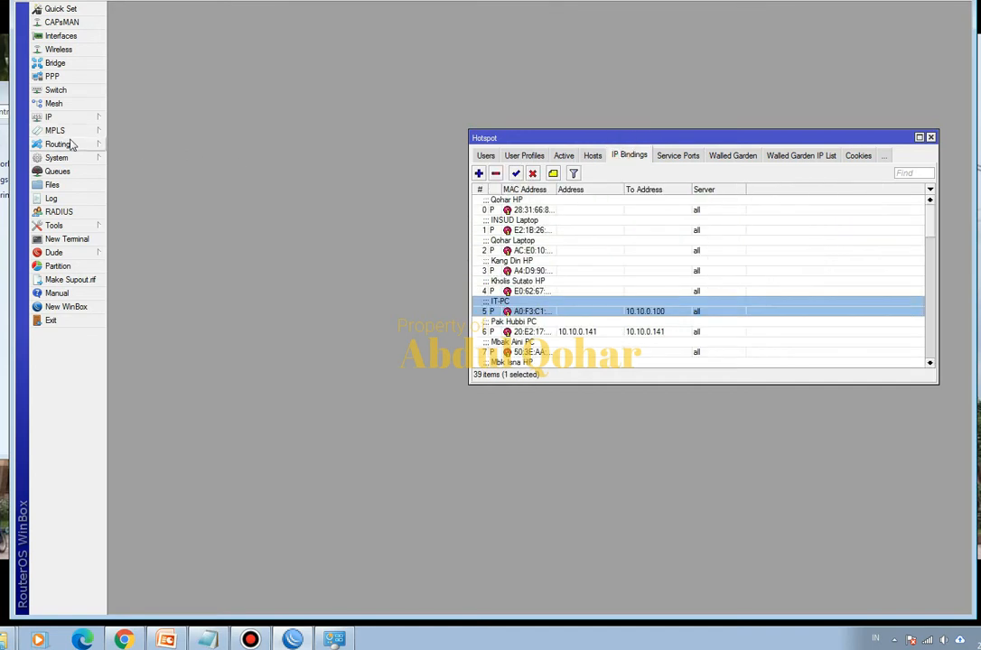
- Add a simple queue named IT PC with the target 10.10.0.100, arranging the windows so the IP bindings stay readable
{"action": "left_click", "coordinate": [69, 172]}
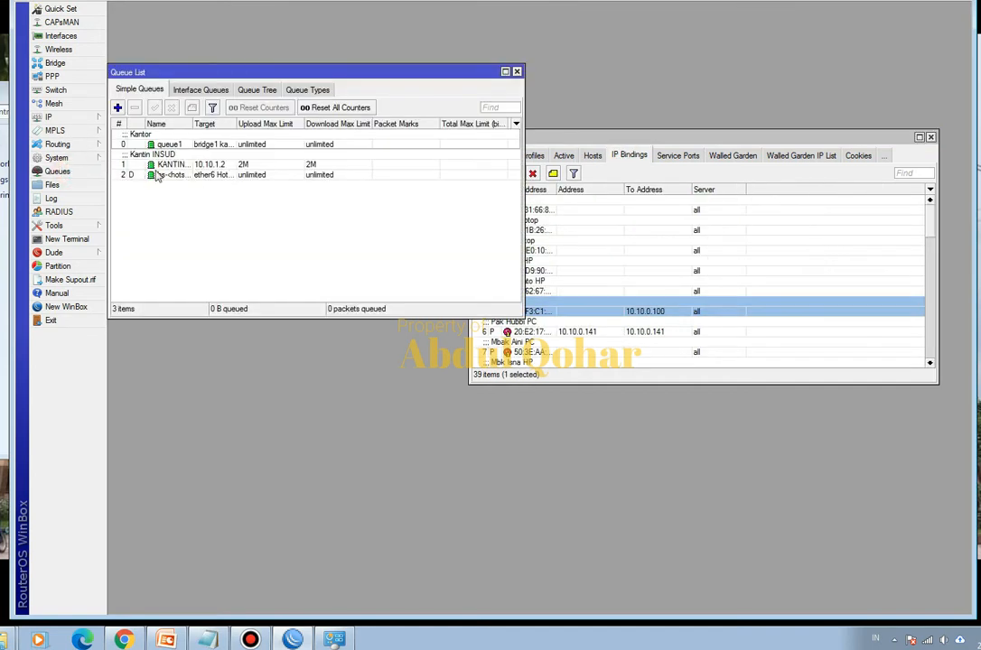
{"action": "left_click_drag", "start_coordinate": [325, 73], "coordinate": [458, 91]}
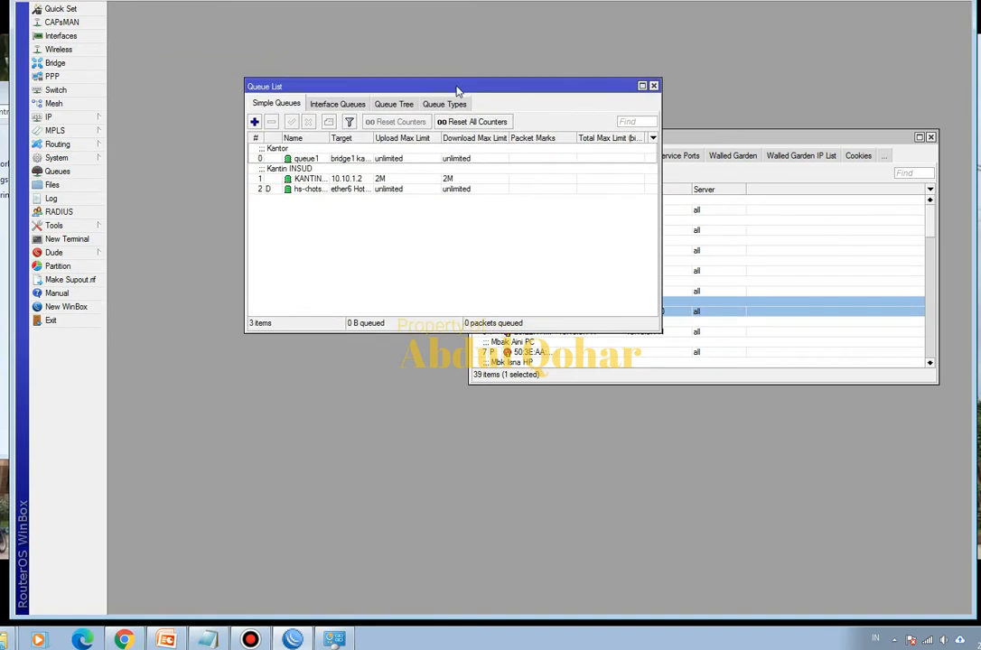
{"action": "left_click", "coordinate": [256, 123]}
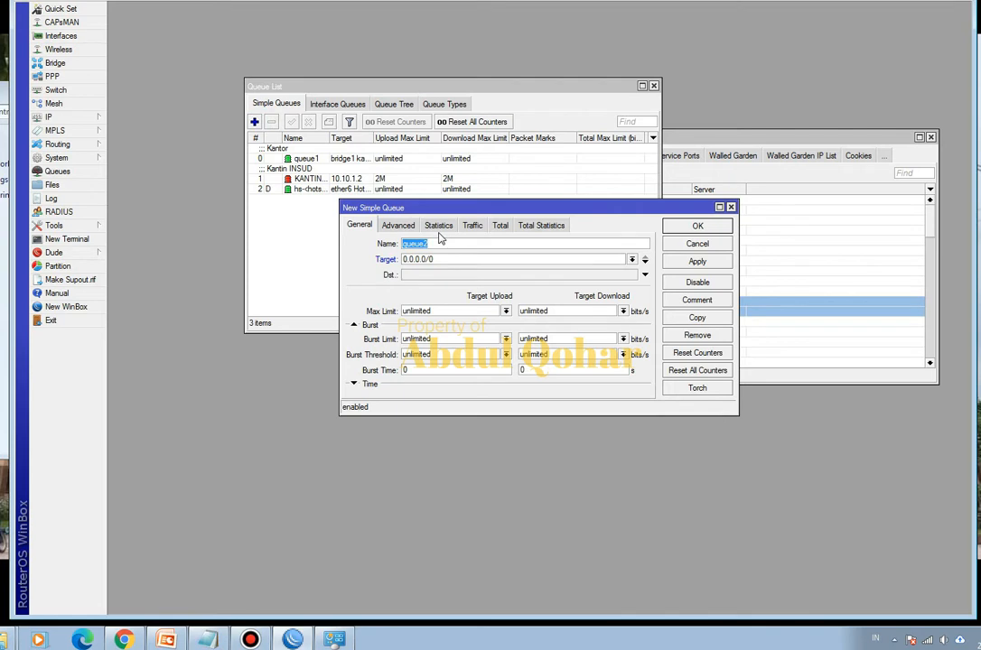
{"action": "type", "text": "IT PC"}
{"action": "left_click", "coordinate": [458, 261]}
{"action": "left_click_drag", "start_coordinate": [555, 209], "coordinate": [425, 209]}
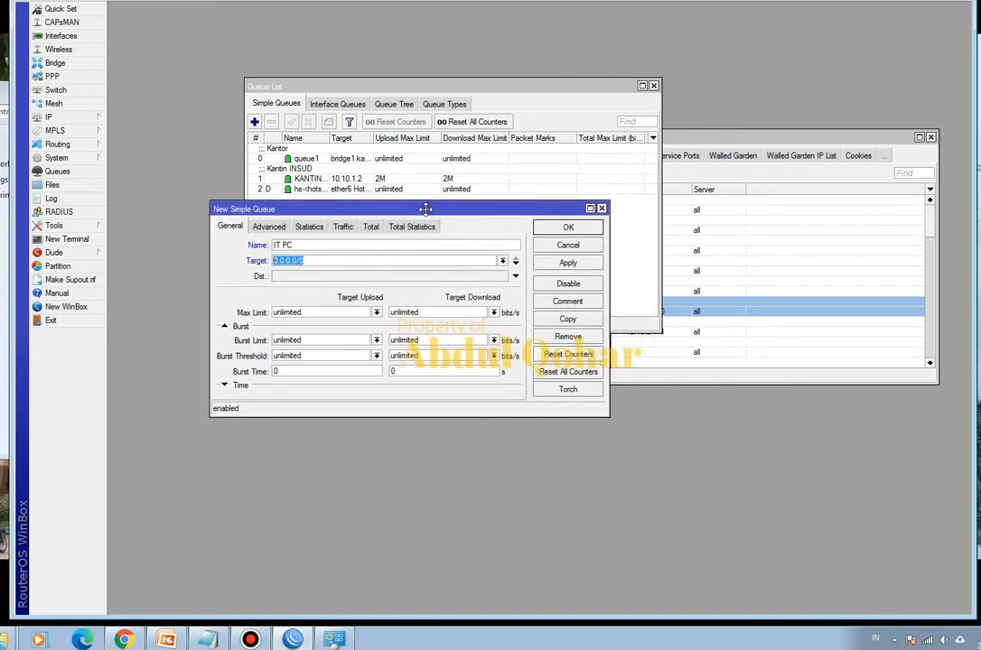
{"action": "left_click_drag", "start_coordinate": [697, 140], "coordinate": [775, 273]}
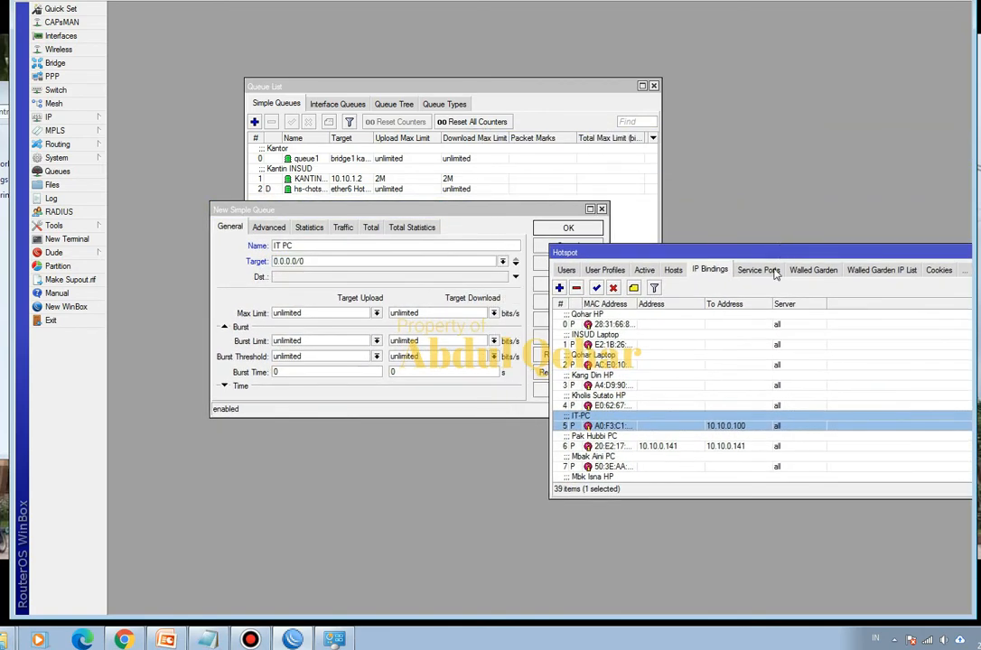
{"action": "left_click_drag", "start_coordinate": [325, 212], "coordinate": [306, 162]}
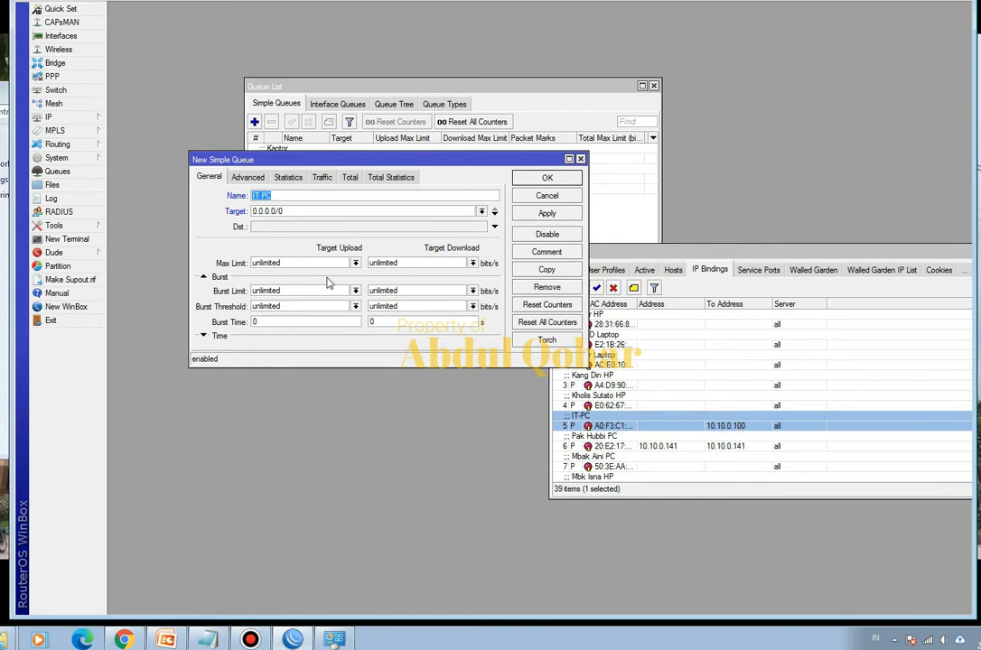
{"action": "double_click", "coordinate": [304, 210]}
{"action": "type", "text": "10.1"}
- Set the IT PC queue's max limit to 2M for upload and 2M for download, and save the queue
{"action": "left_click", "coordinate": [356, 263]}
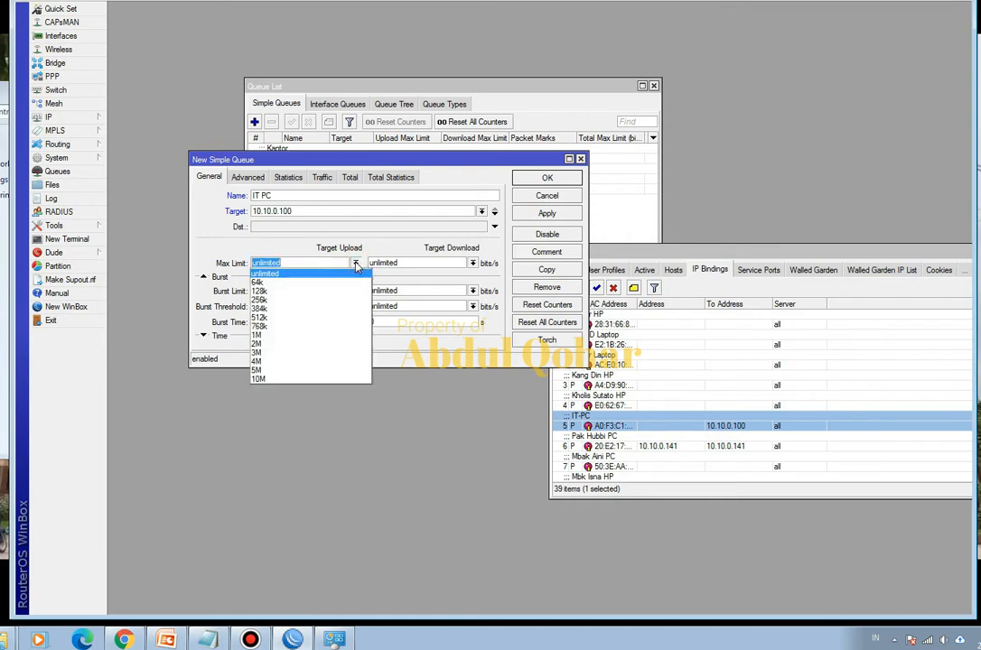
{"action": "left_click", "coordinate": [304, 344]}
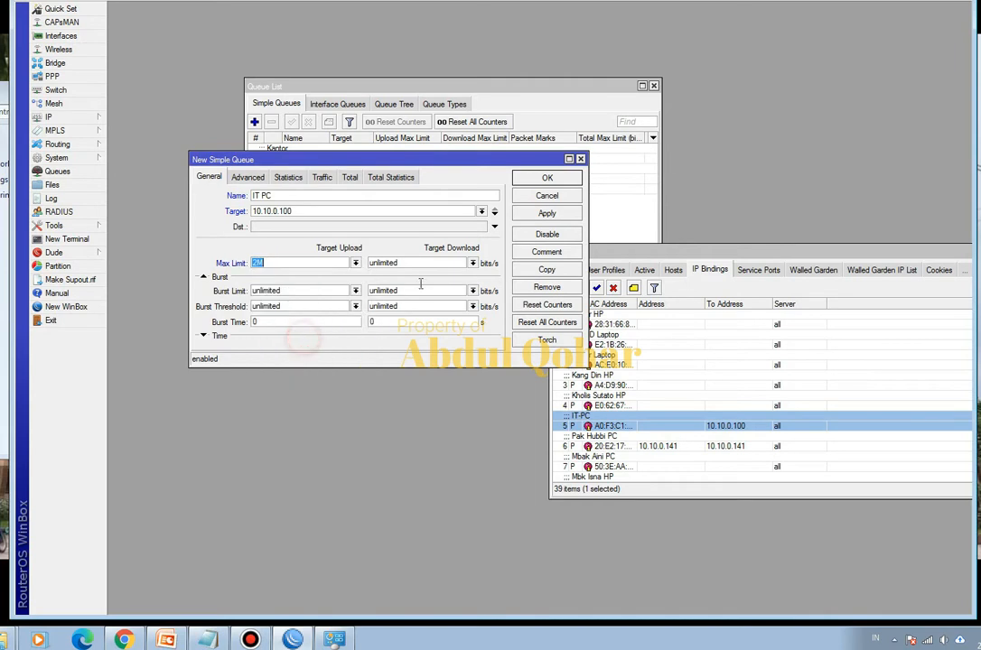
{"action": "left_click", "coordinate": [473, 263]}
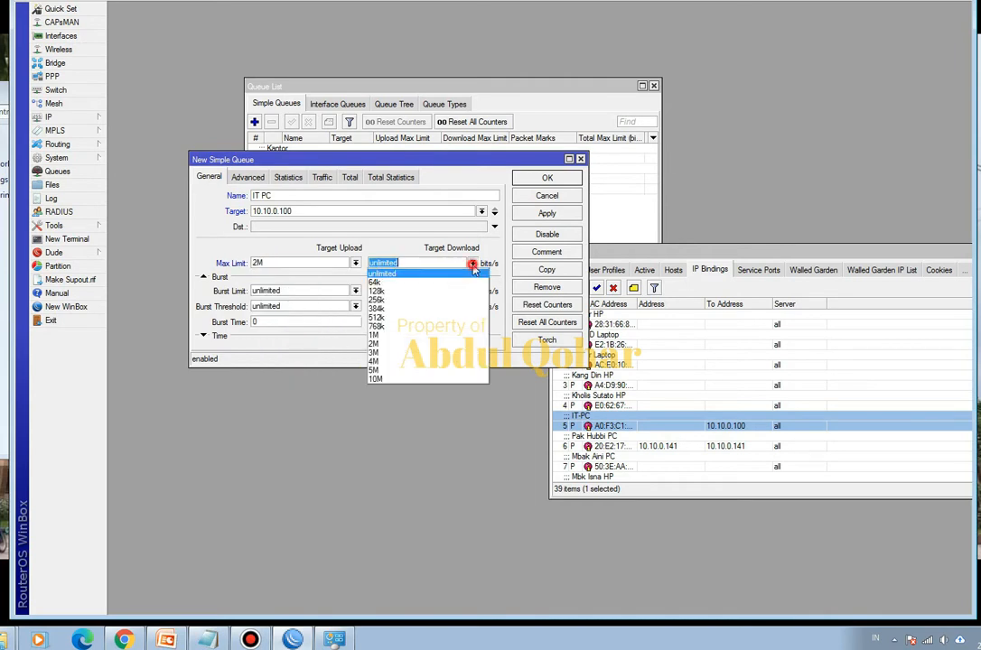
{"action": "left_click", "coordinate": [402, 341]}
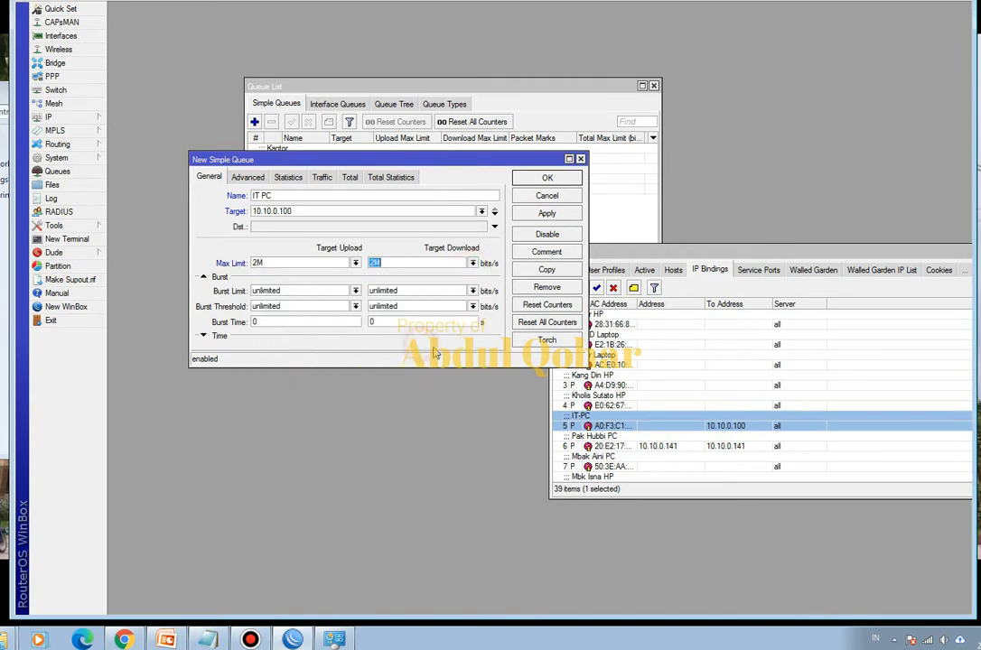
{"action": "left_click", "coordinate": [546, 178]}
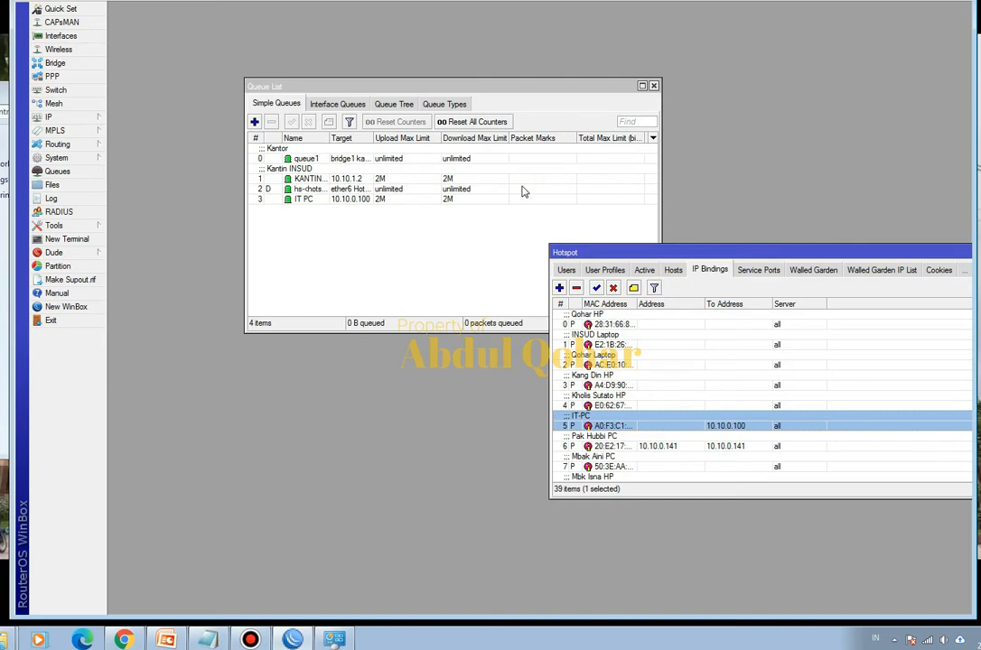
{"action": "left_click", "coordinate": [291, 200]}
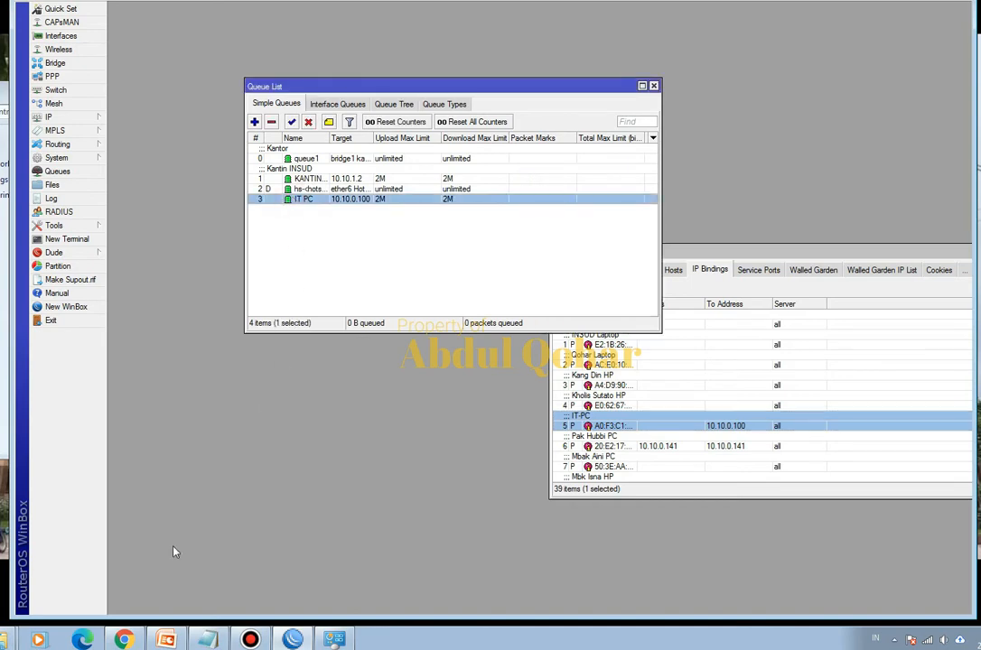
- Switch to Chrome and load the speedtest.net start page
{"action": "left_click", "coordinate": [123, 639]}
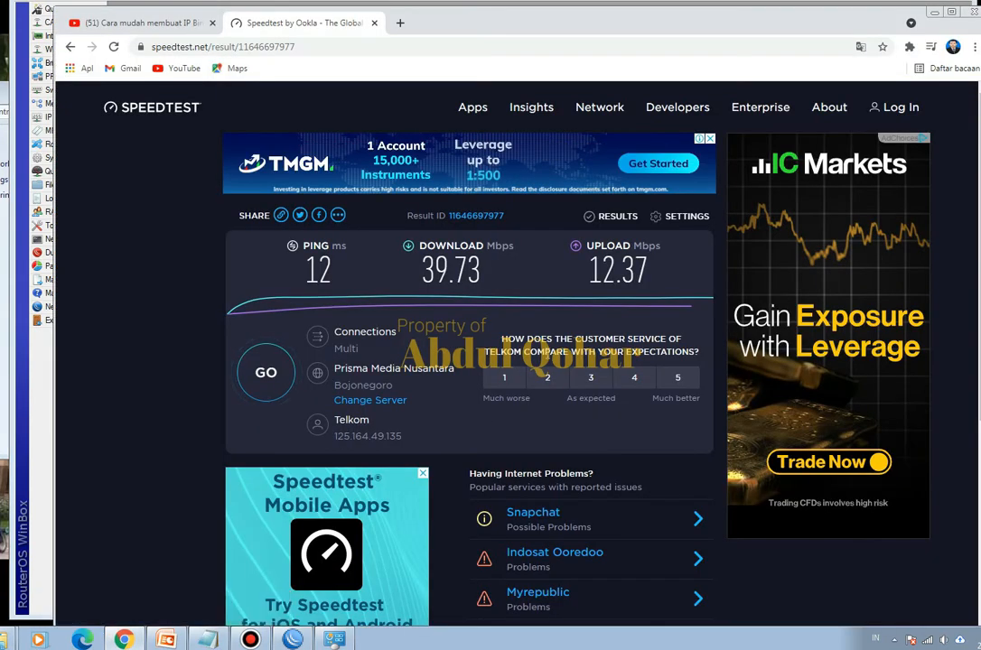
{"action": "left_click_drag", "start_coordinate": [323, 45], "coordinate": [210, 43]}
{"action": "key", "text": "BackSpace"}
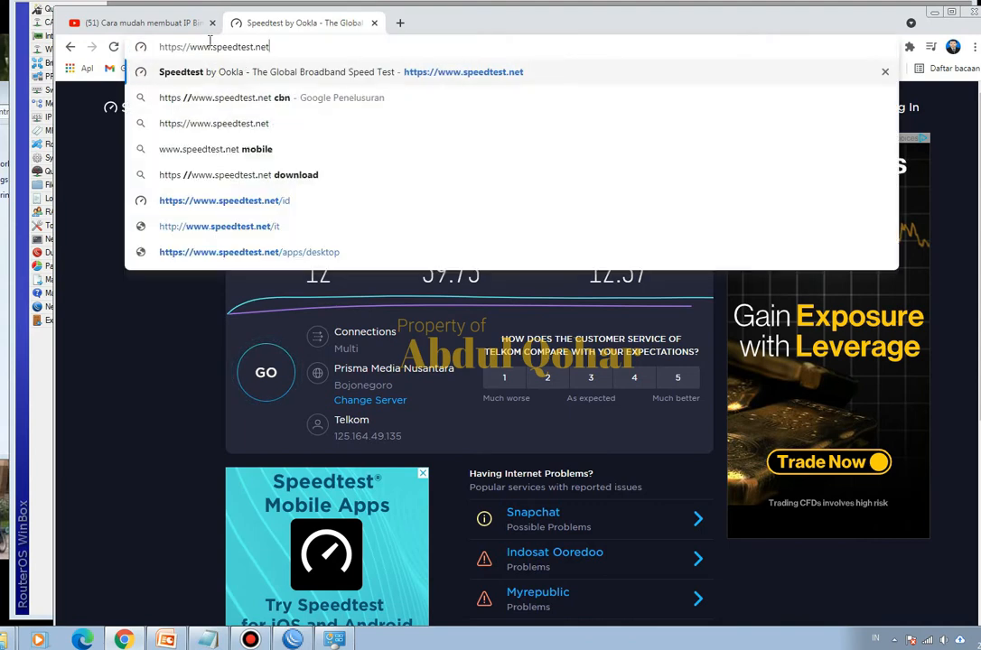
{"action": "key", "text": "Return"}
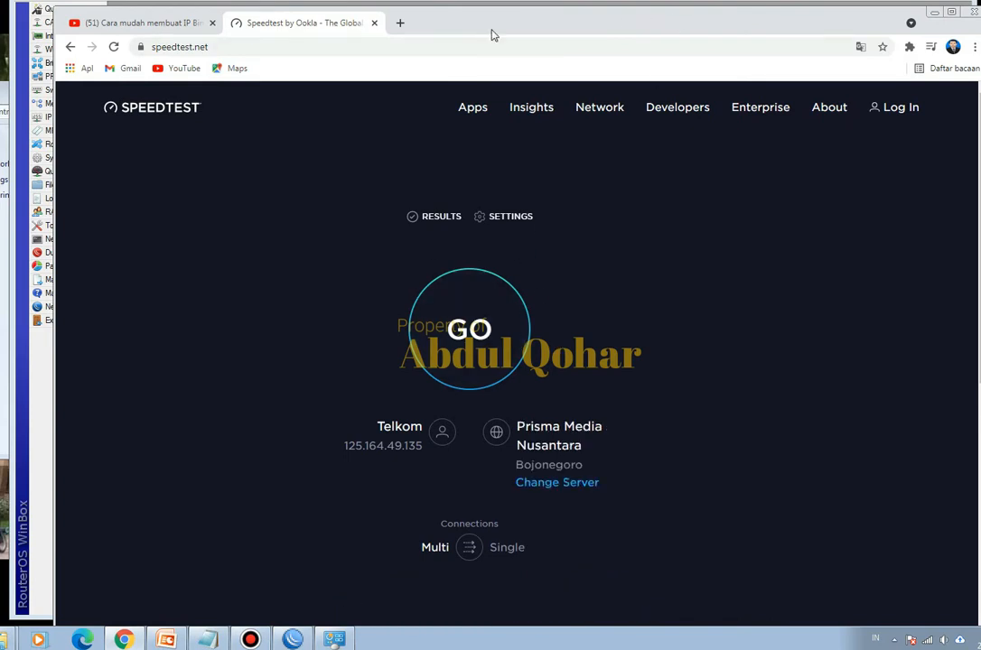
- Place the browser beside the WinBox queue list and start a new speed test
{"action": "left_click_drag", "start_coordinate": [344, 5], "coordinate": [703, 54]}
{"action": "left_click_drag", "start_coordinate": [329, 83], "coordinate": [207, 76]}
{"action": "left_click", "coordinate": [124, 640]}
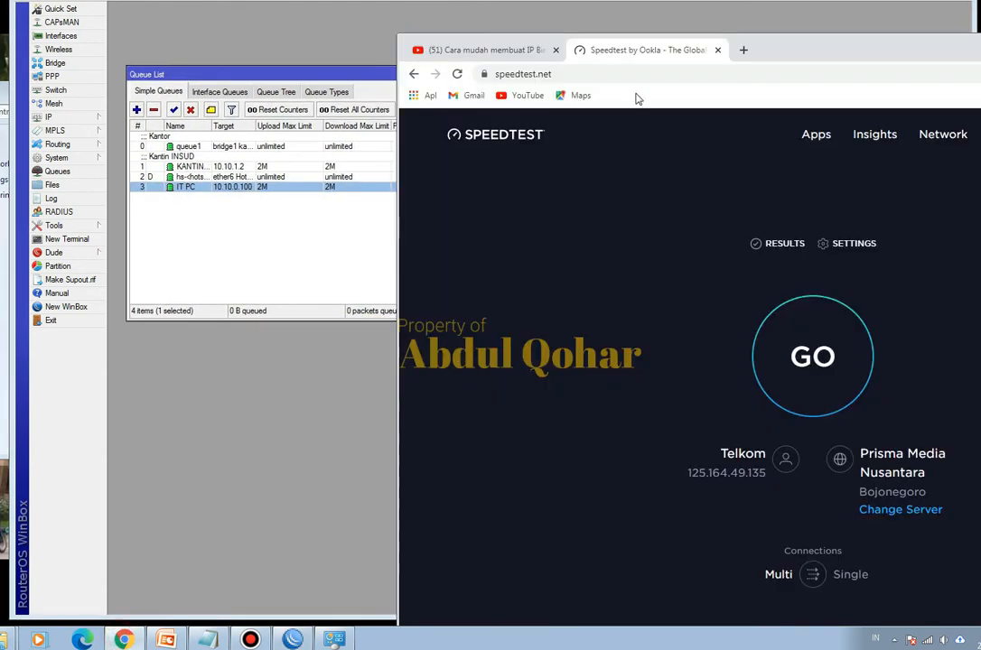
{"action": "left_click_drag", "start_coordinate": [785, 48], "coordinate": [858, 48]}
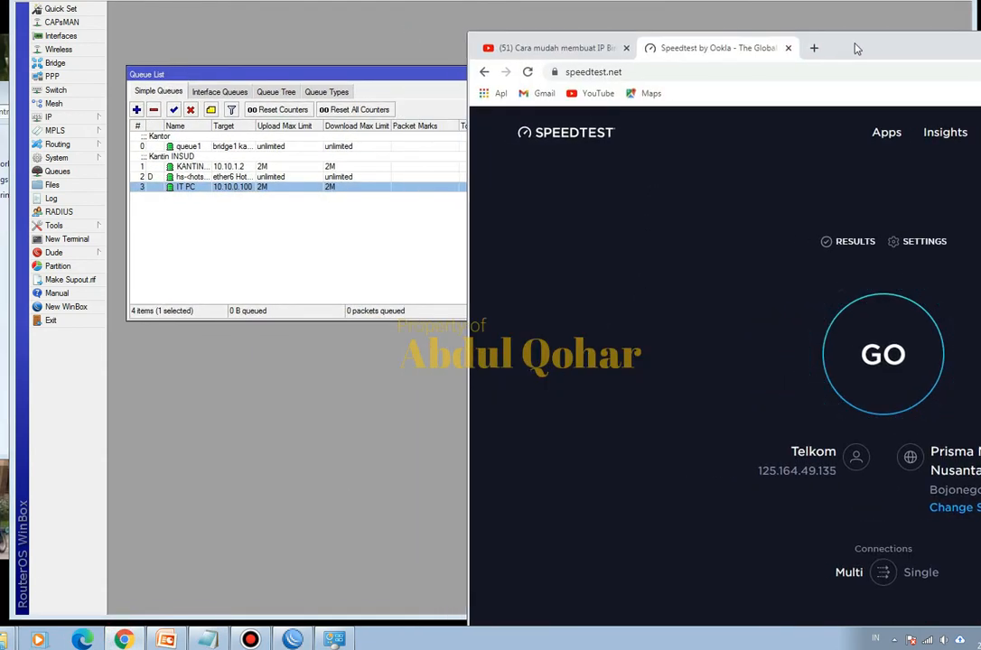
{"action": "left_click", "coordinate": [862, 379]}
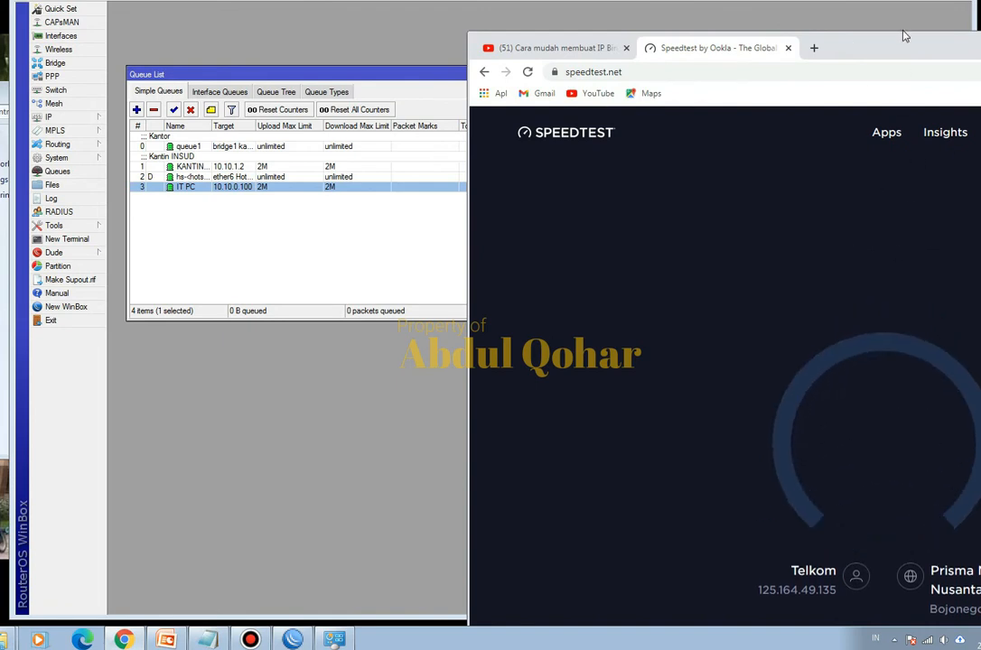
- Shift the browser over beside the queue list and compare the speed test result with the IT PC queue's limits
{"action": "left_click_drag", "start_coordinate": [901, 46], "coordinate": [812, 45]}
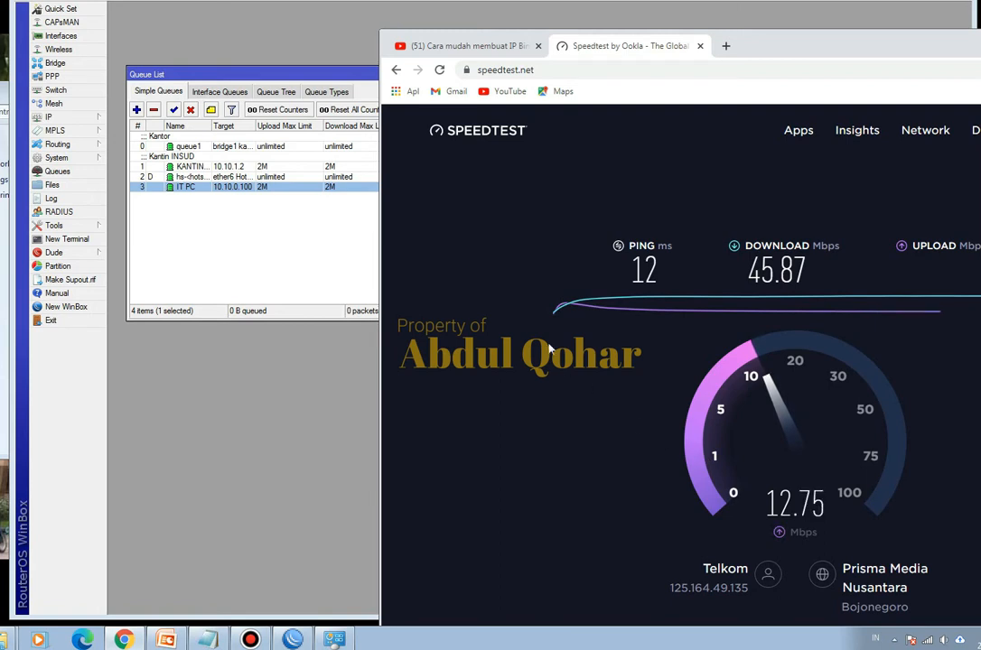
{"action": "left_click", "coordinate": [308, 399]}
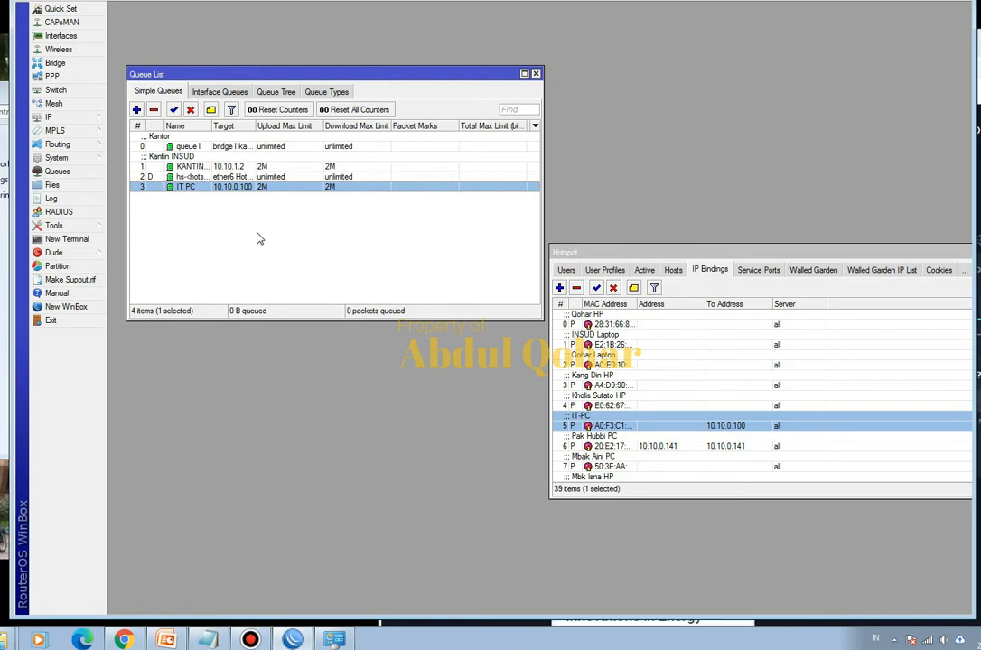
{"action": "left_click", "coordinate": [124, 640]}
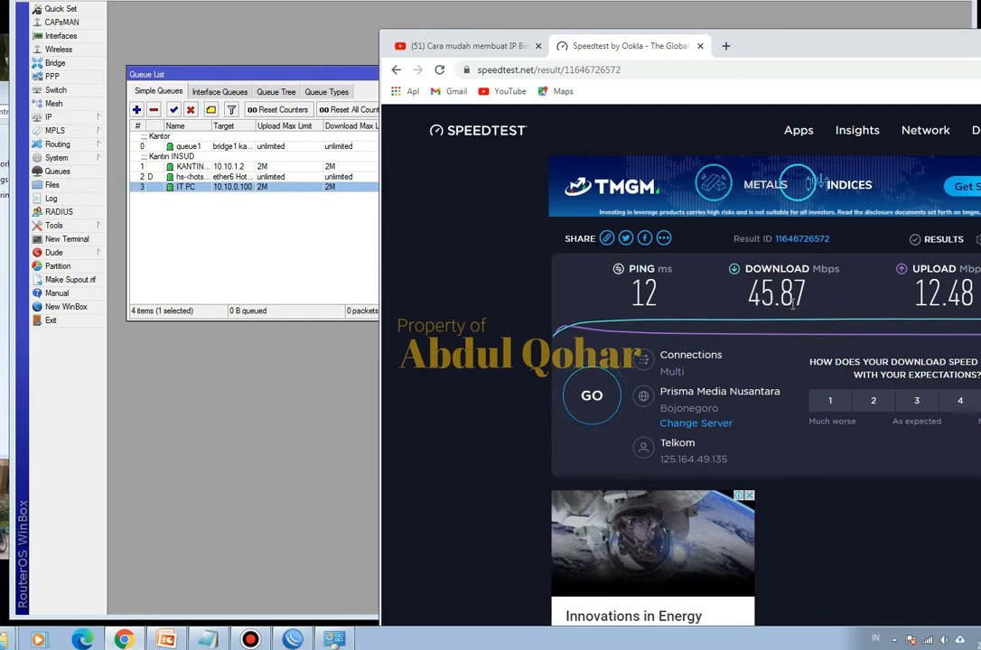
- Switch to WinBox and move the IT PC queue to the first position in the simple queue list
{"action": "left_click", "coordinate": [282, 259]}
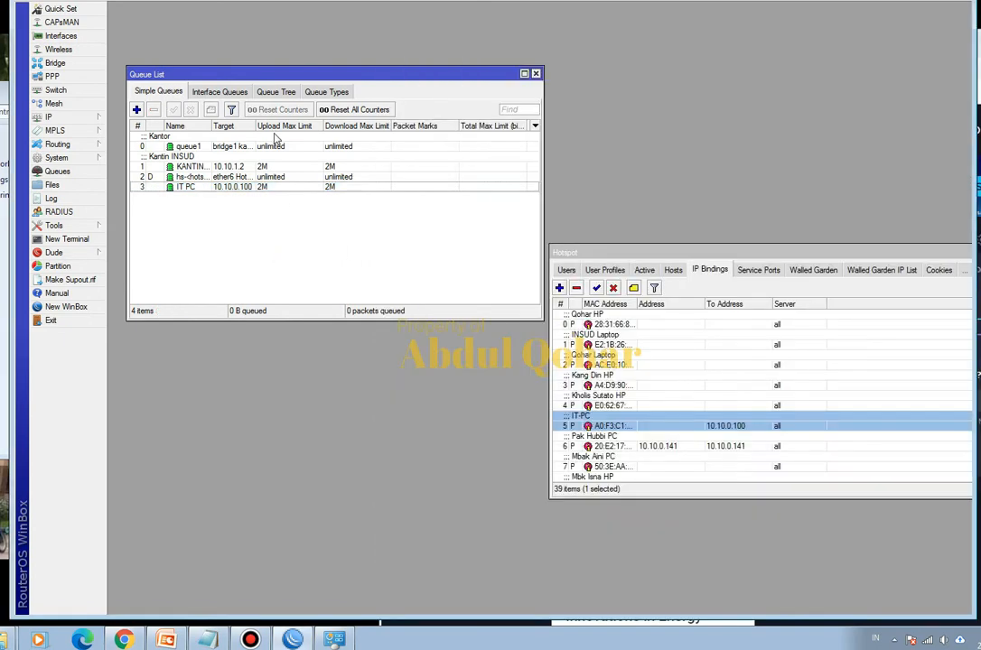
{"action": "left_click", "coordinate": [147, 188]}
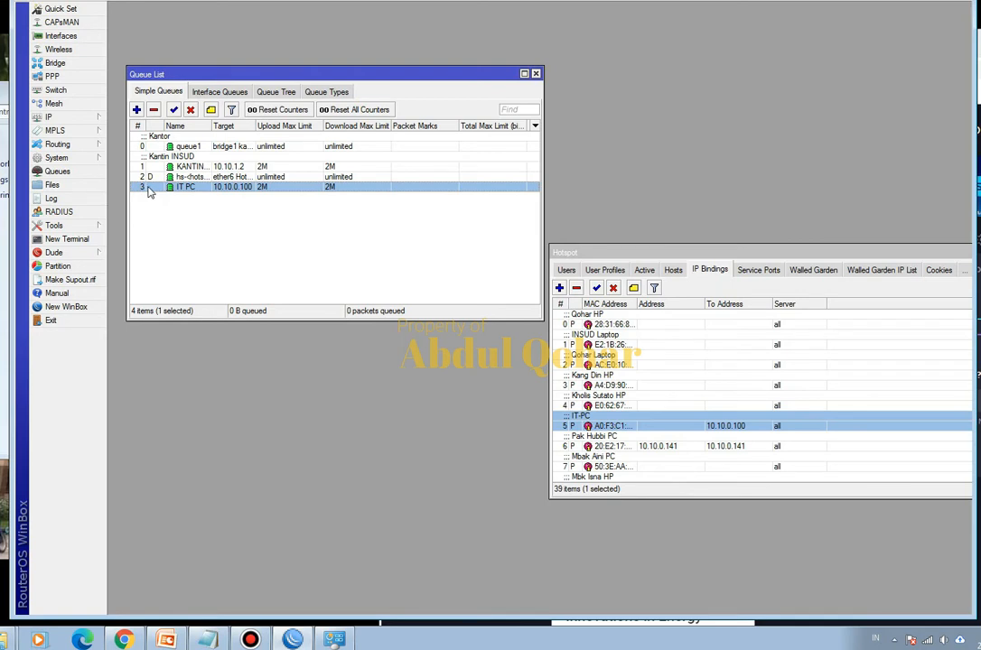
{"action": "left_click_drag", "start_coordinate": [154, 192], "coordinate": [156, 143]}
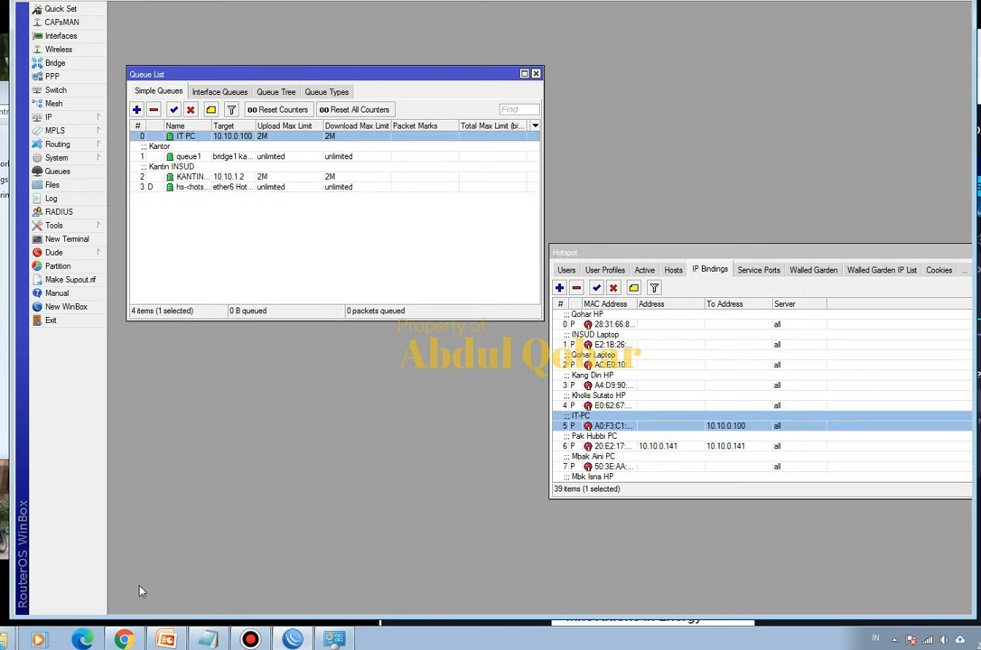
- Switch to Chrome, keep the queue limits visible beside the browser, and run the speed test again
{"action": "left_click", "coordinate": [124, 639]}
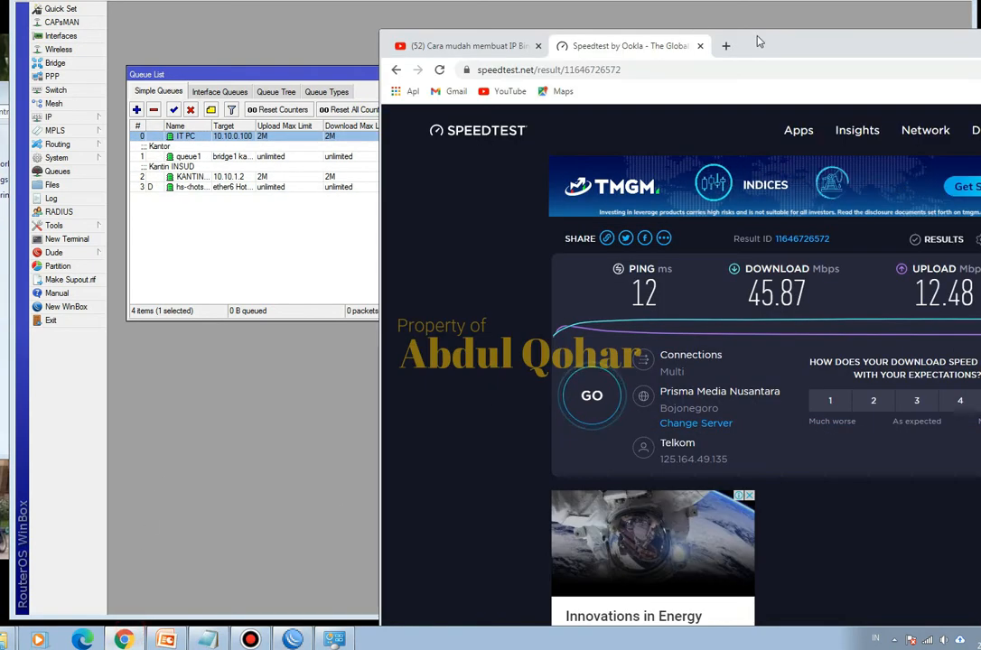
{"action": "left_click_drag", "start_coordinate": [759, 42], "coordinate": [811, 35]}
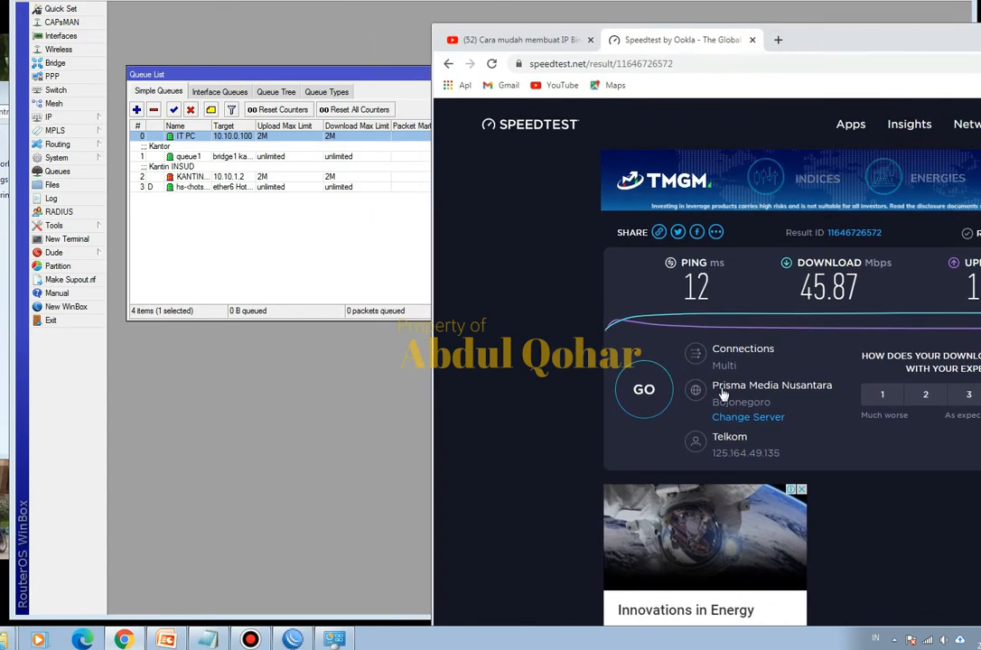
{"action": "left_click", "coordinate": [645, 389]}
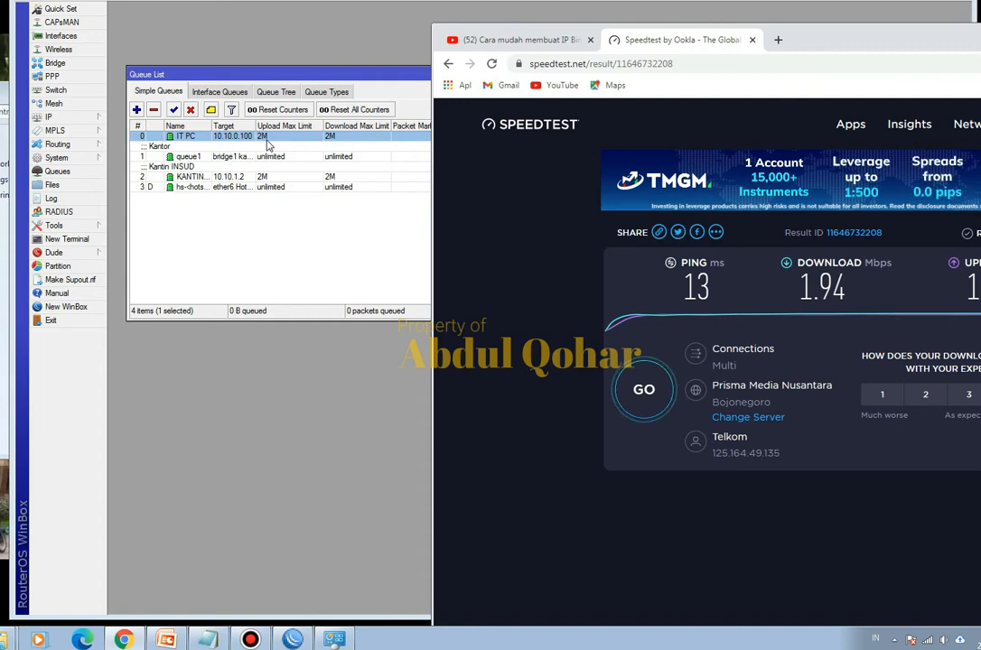
- Set the IT PC queue's max limit to 5M for upload and 5M for download, and save the queue
{"action": "double_click", "coordinate": [267, 145]}
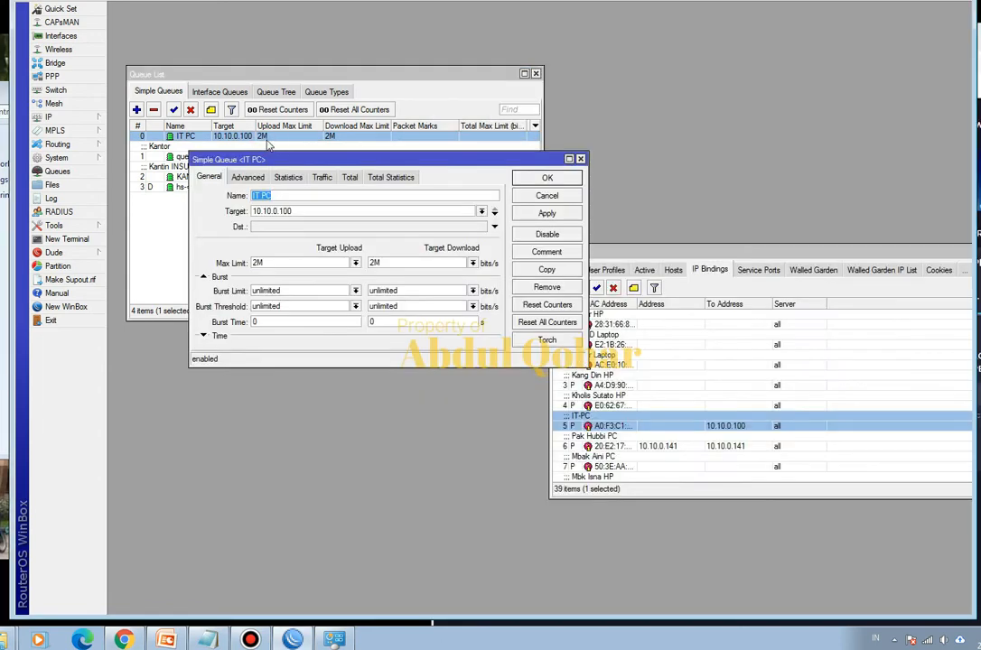
{"action": "left_click", "coordinate": [356, 263]}
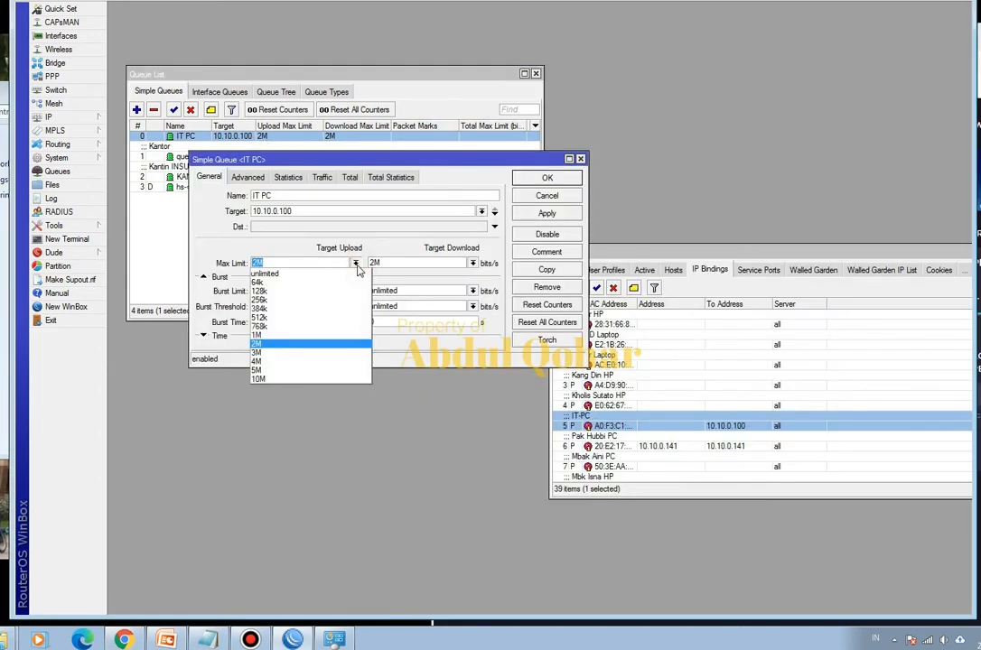
{"action": "left_click", "coordinate": [308, 367]}
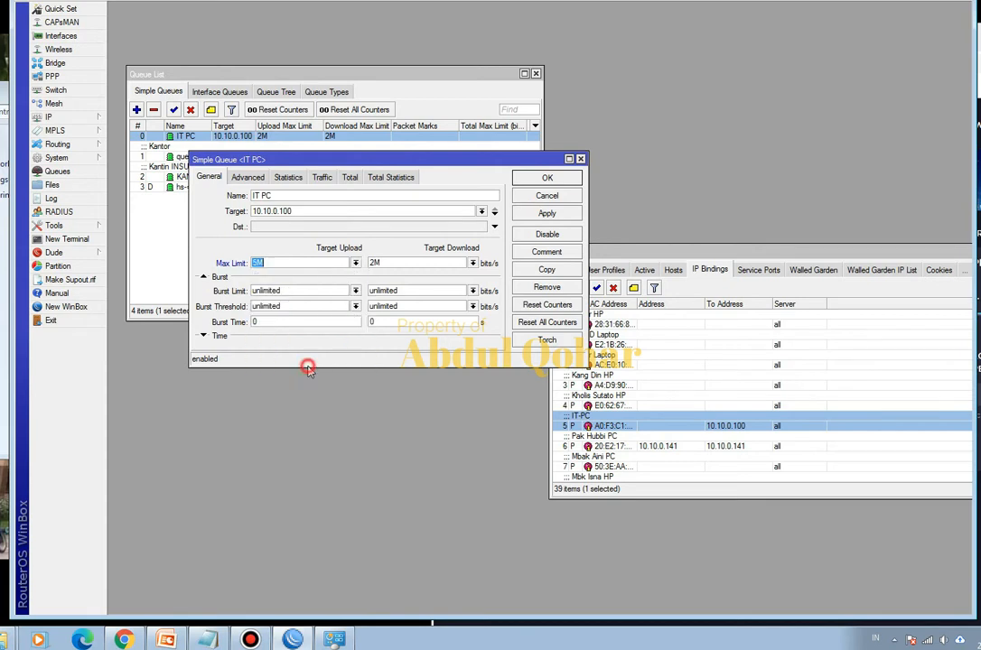
{"action": "left_click", "coordinate": [473, 263]}
{"action": "left_click", "coordinate": [405, 375]}
{"action": "left_click", "coordinate": [546, 178]}
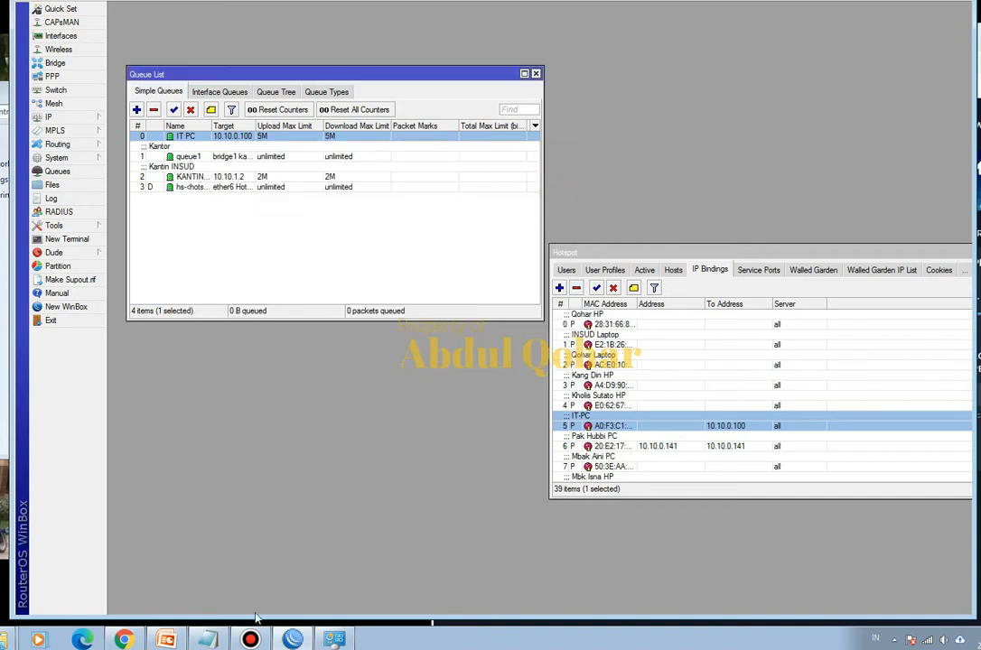
- Rerun the speed test in Chrome to check the 5M limits, and return to the WinBox queue list
{"action": "left_click", "coordinate": [124, 639]}
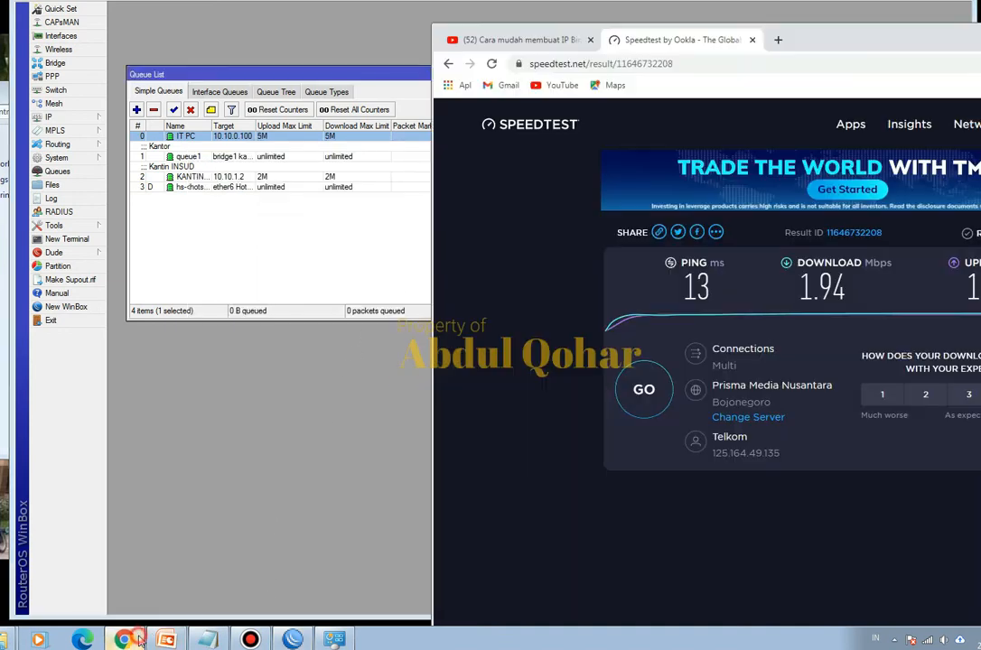
{"action": "left_click", "coordinate": [642, 390]}
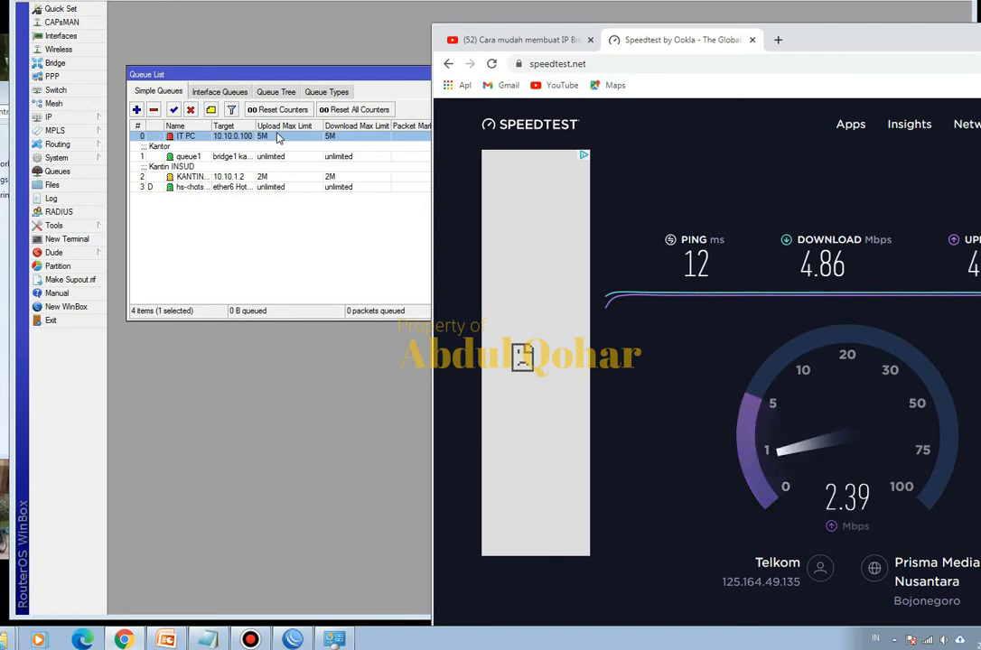
{"action": "left_click", "coordinate": [286, 231]}
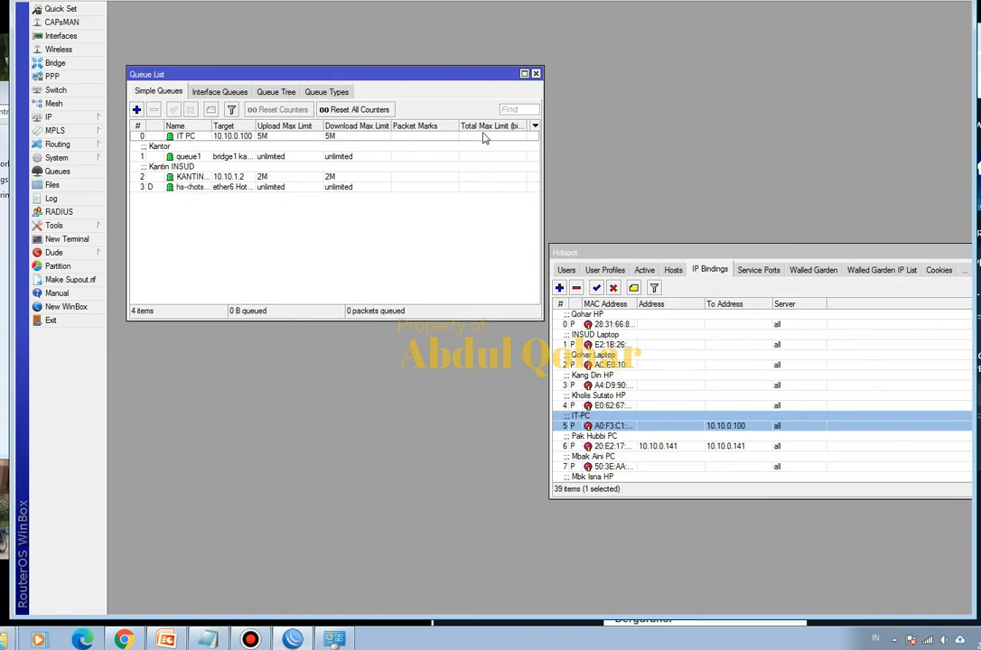
- Compare the IT-PC entry's address and translated address in the hotspot hosts with its IP binding
{"action": "left_click", "coordinate": [676, 273]}
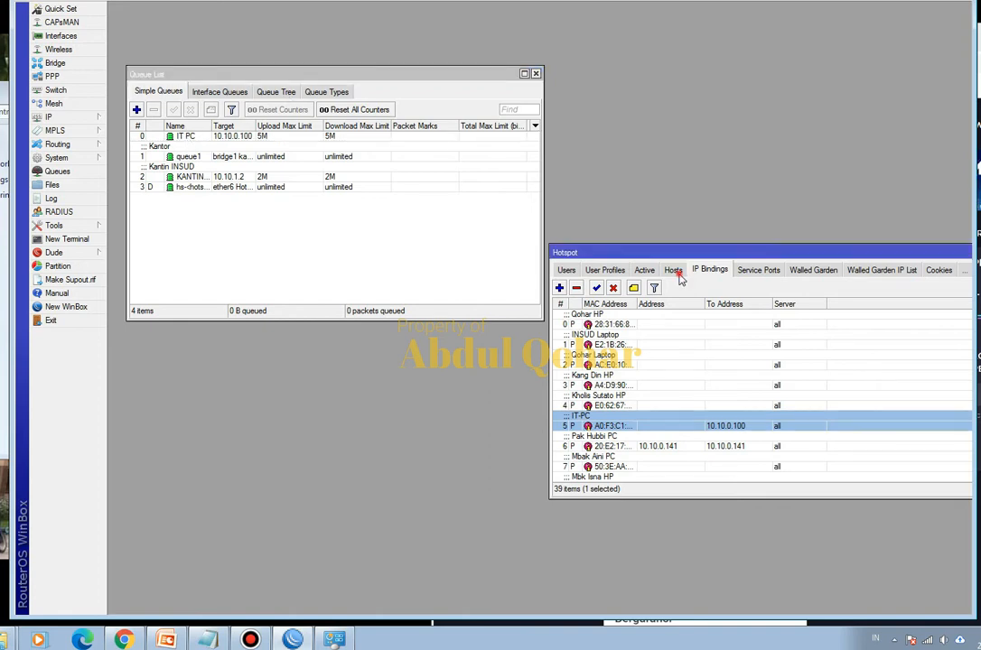
{"action": "left_click", "coordinate": [679, 417]}
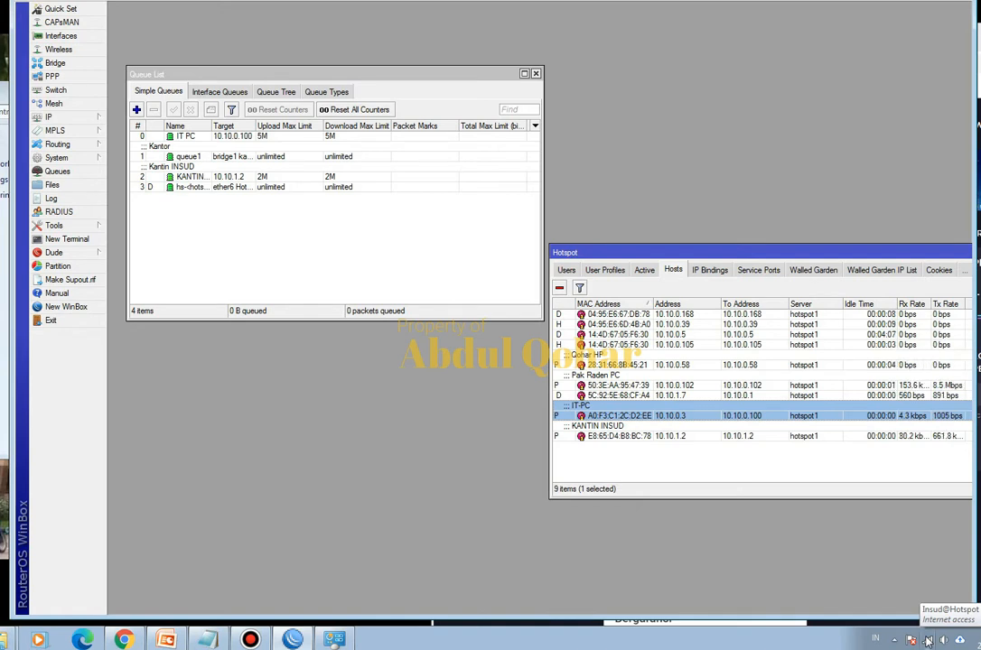
{"action": "left_click", "coordinate": [724, 271]}
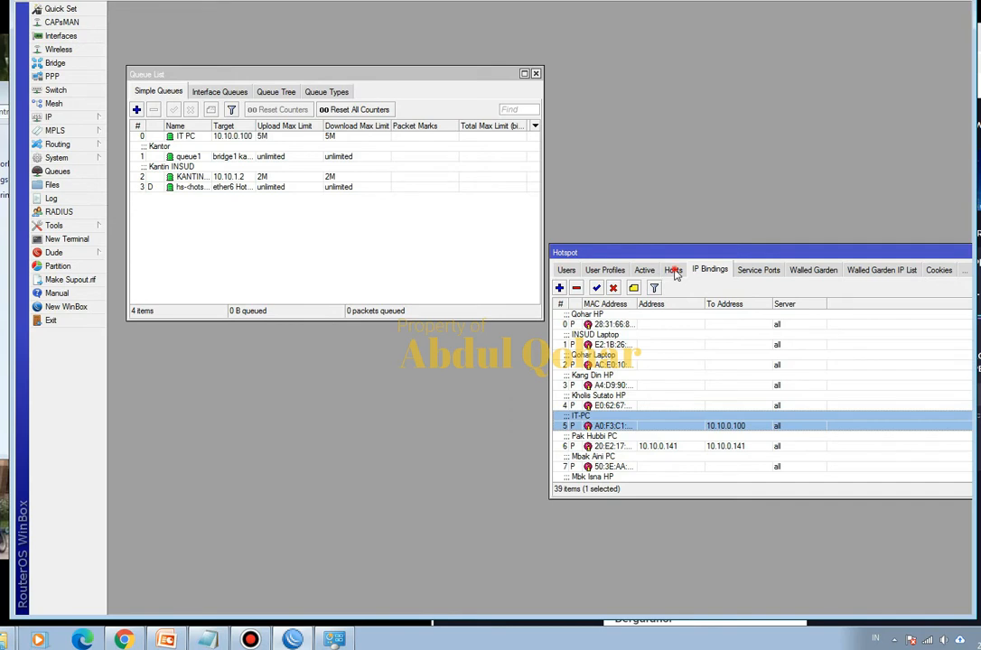
{"action": "left_click", "coordinate": [673, 270]}
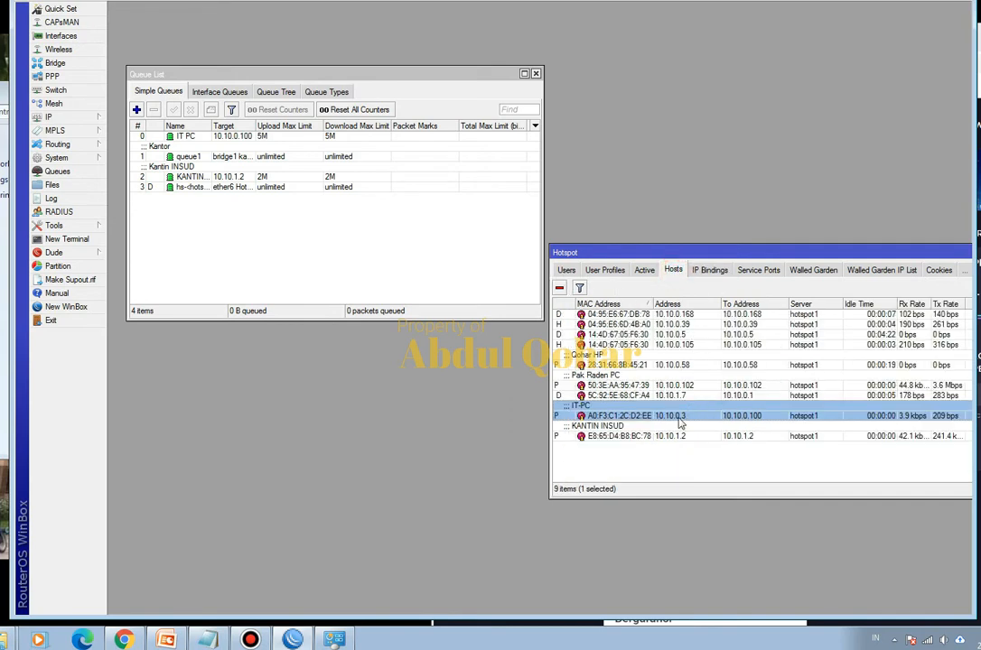
- Look up the PC's IPv4 address in the Windows wireless connection details and compare it with the IT-PC binding and queue
{"action": "left_click", "coordinate": [334, 639]}
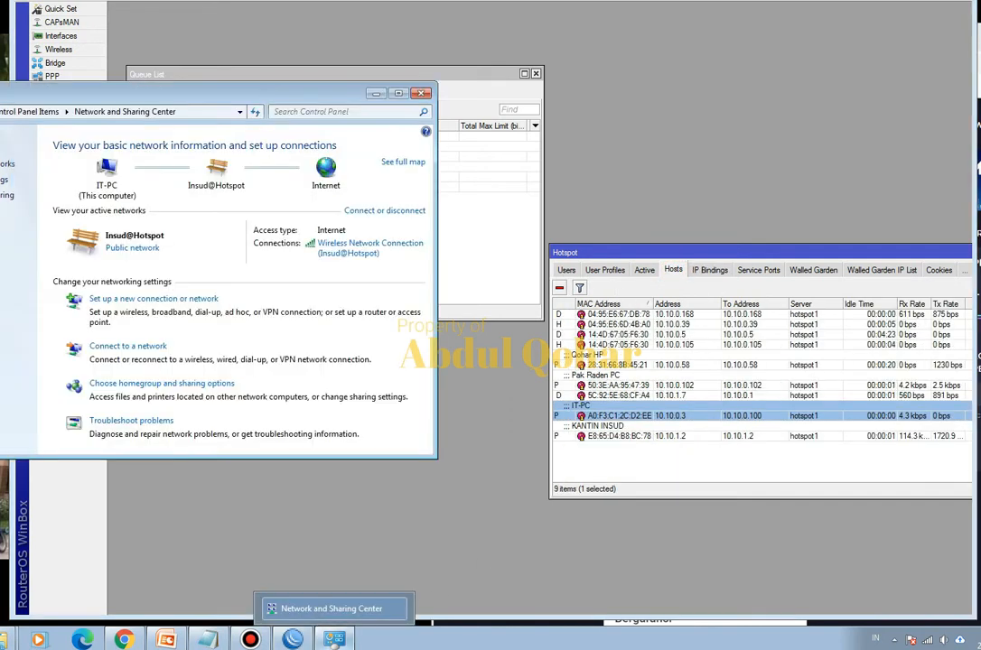
{"action": "left_click", "coordinate": [366, 244]}
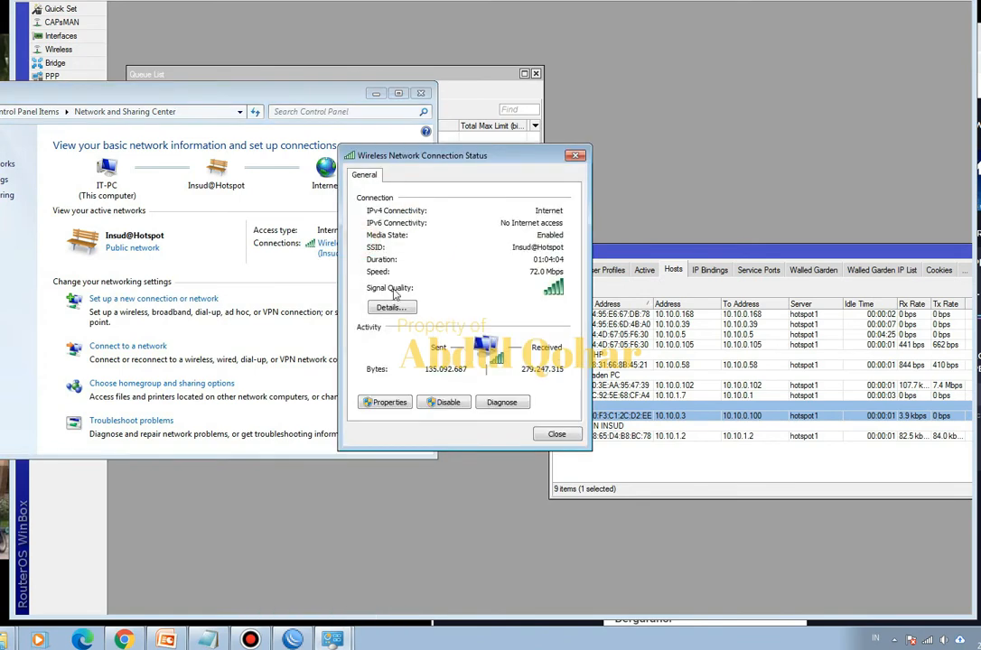
{"action": "left_click", "coordinate": [379, 305]}
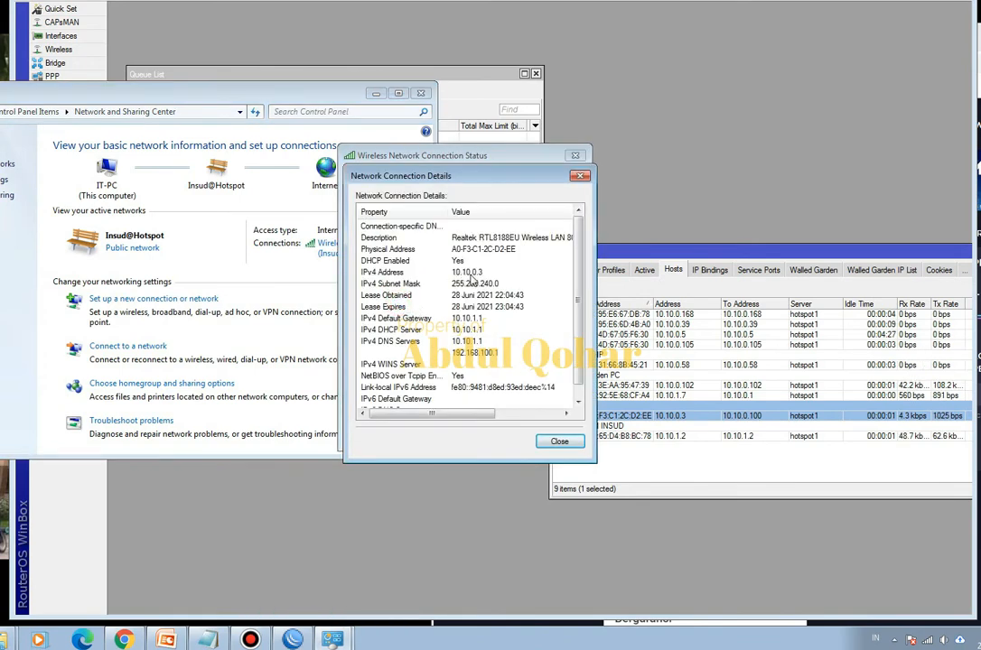
{"action": "left_click", "coordinate": [711, 270]}
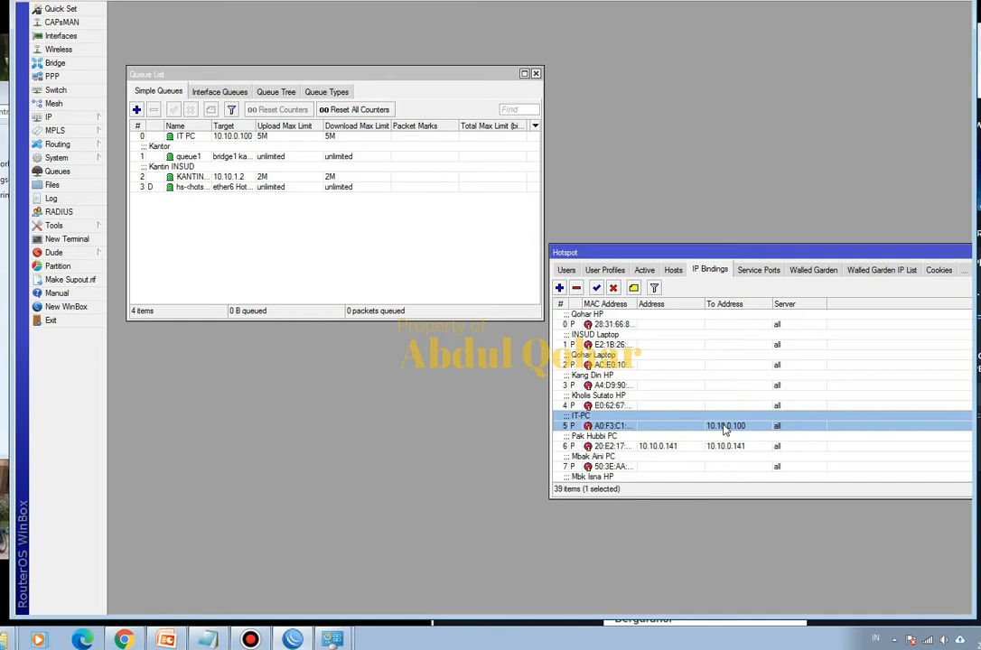
{"action": "left_click", "coordinate": [175, 137]}
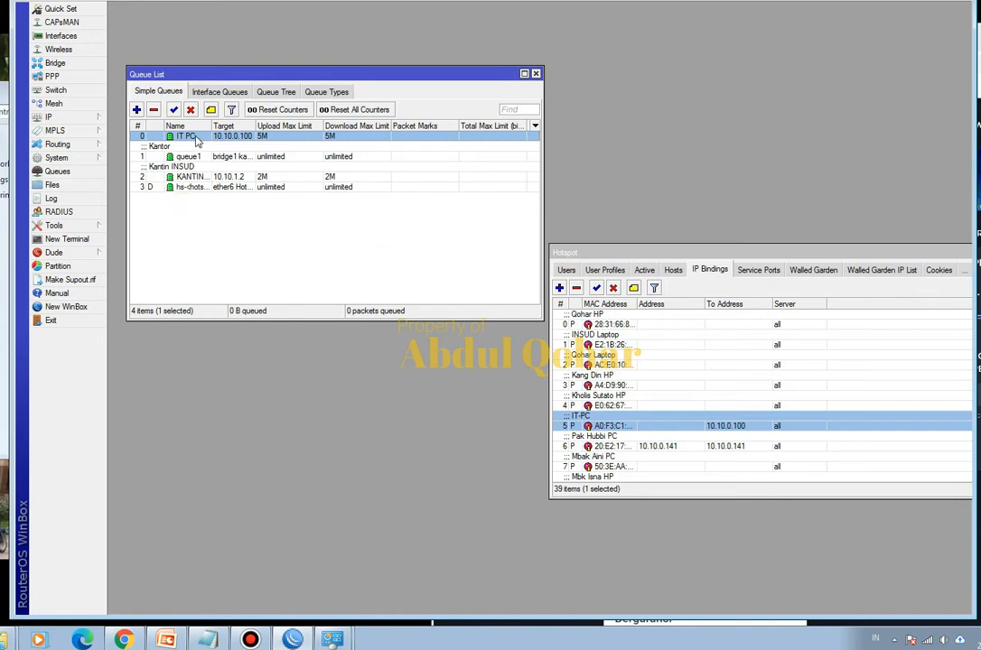
- Reopen the Insud@Hotspot wireless connection status from Network and Sharing Center, review its connection details, and close the details
{"action": "right_click", "coordinate": [928, 642]}
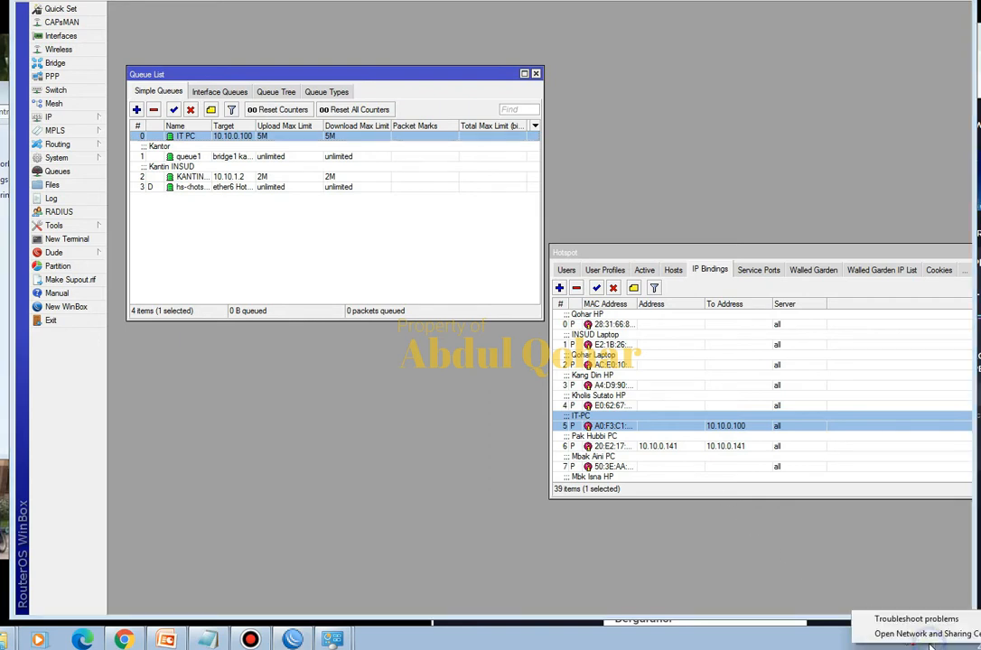
{"action": "left_click", "coordinate": [921, 634]}
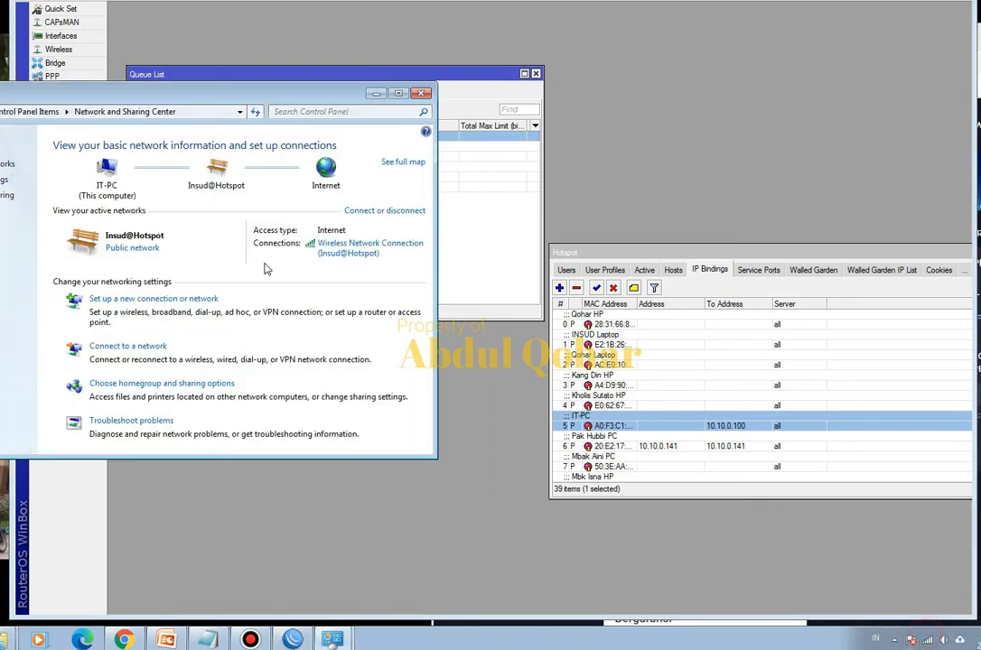
{"action": "left_click", "coordinate": [325, 253]}
{"action": "left_click", "coordinate": [555, 441]}
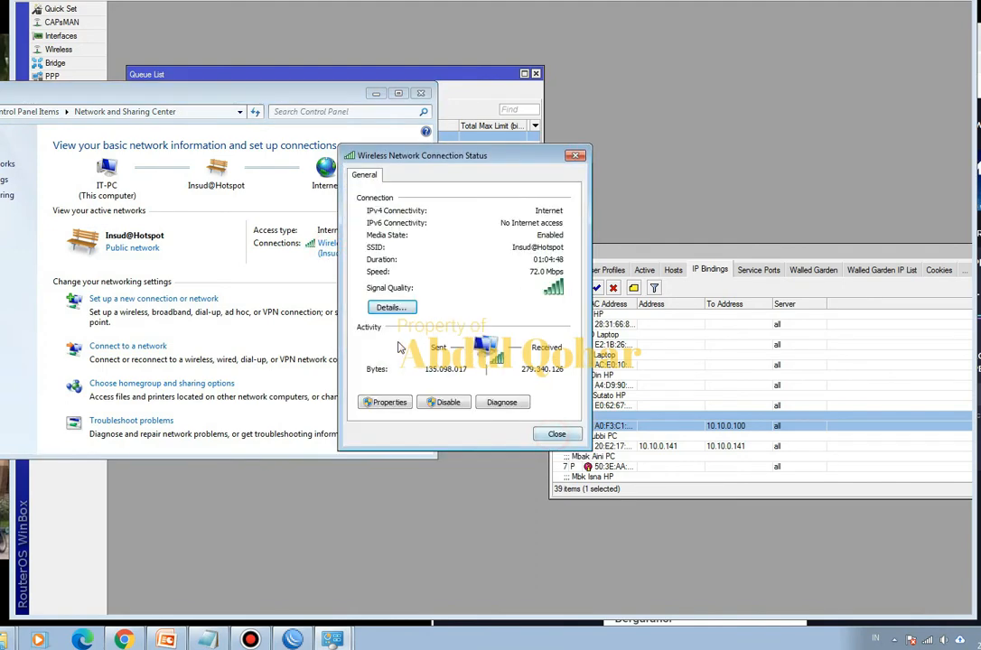
{"action": "left_click", "coordinate": [402, 310]}
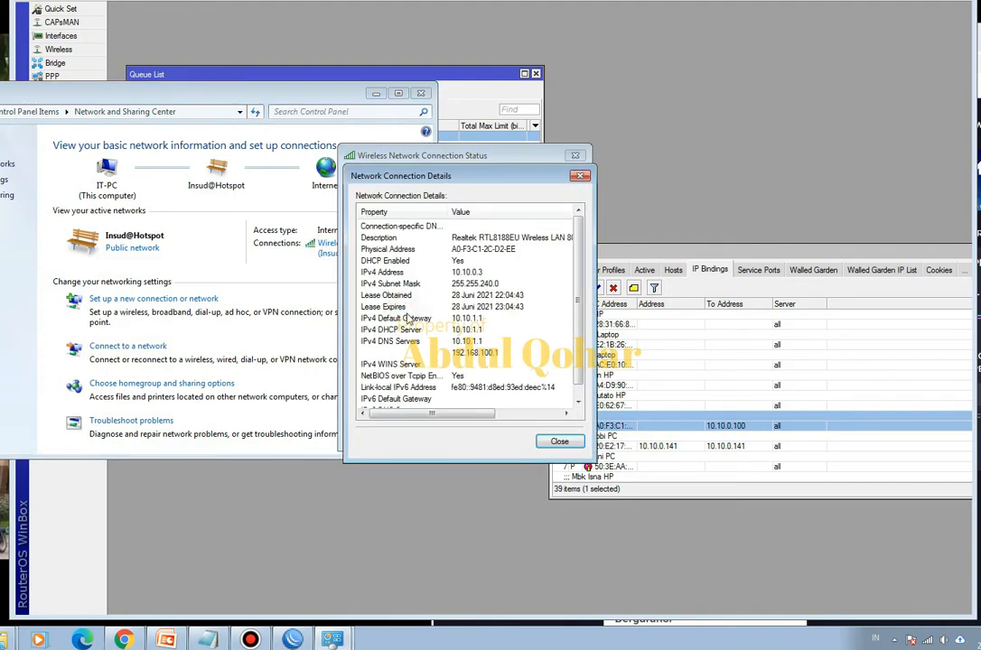
{"action": "left_click", "coordinate": [553, 499]}
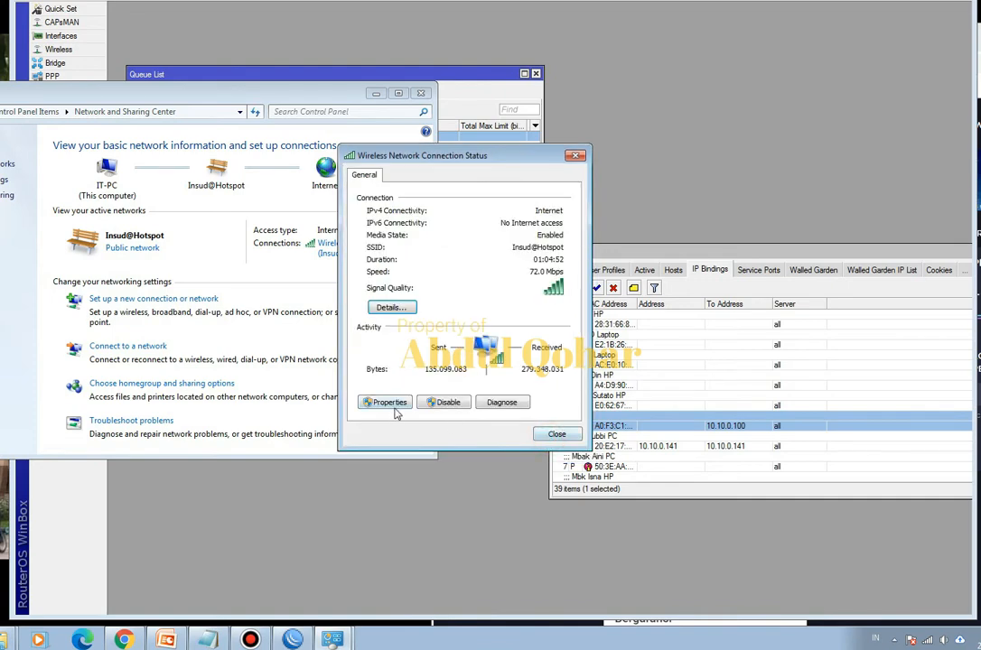
- Inspect the wireless connection's Internet Protocol Version 4 address settings, and close all the network windows
{"action": "left_click", "coordinate": [389, 402]}
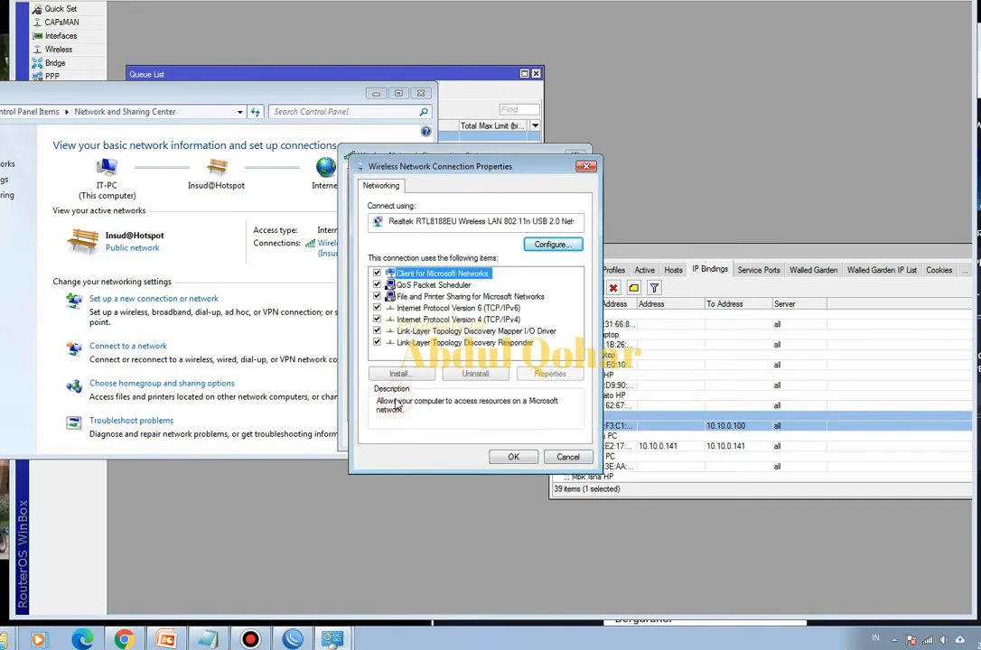
{"action": "double_click", "coordinate": [495, 320]}
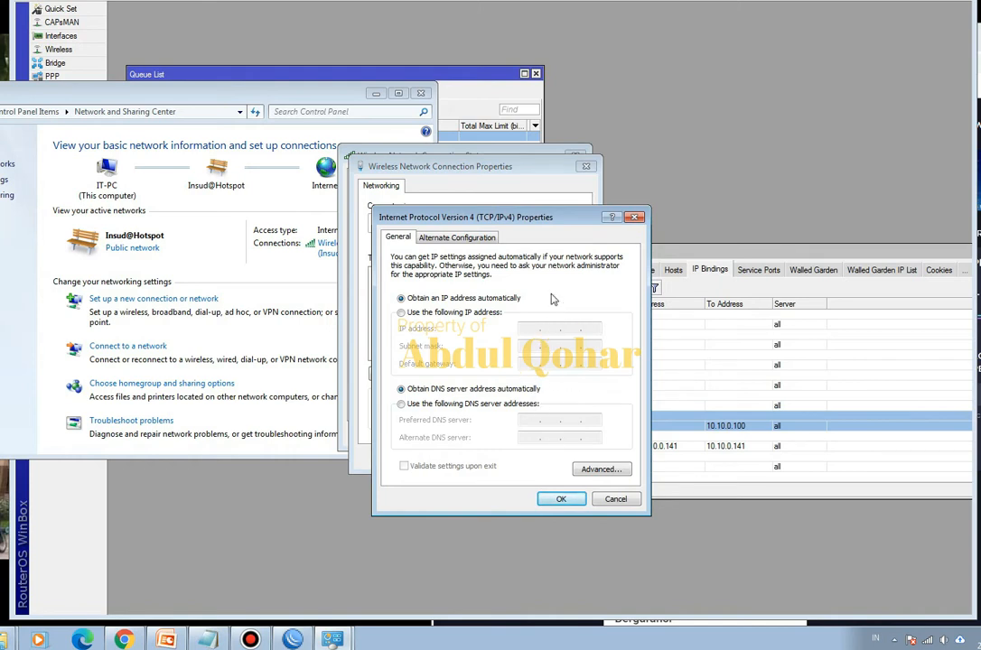
{"action": "left_click", "coordinate": [560, 498]}
{"action": "left_click", "coordinate": [513, 458]}
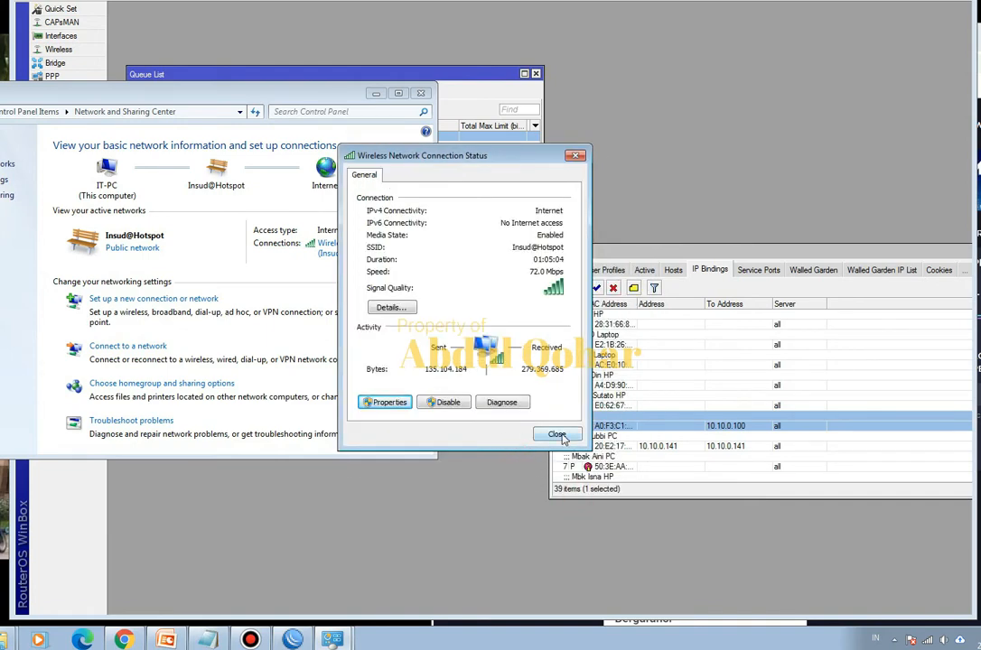
{"action": "left_click", "coordinate": [557, 434]}
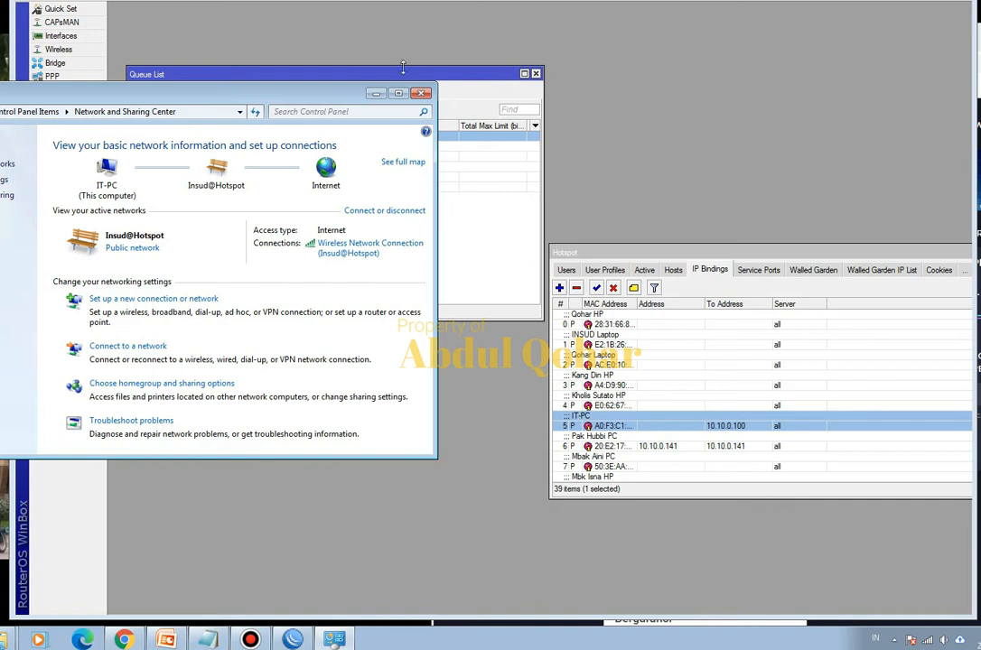
{"action": "left_click", "coordinate": [420, 94]}
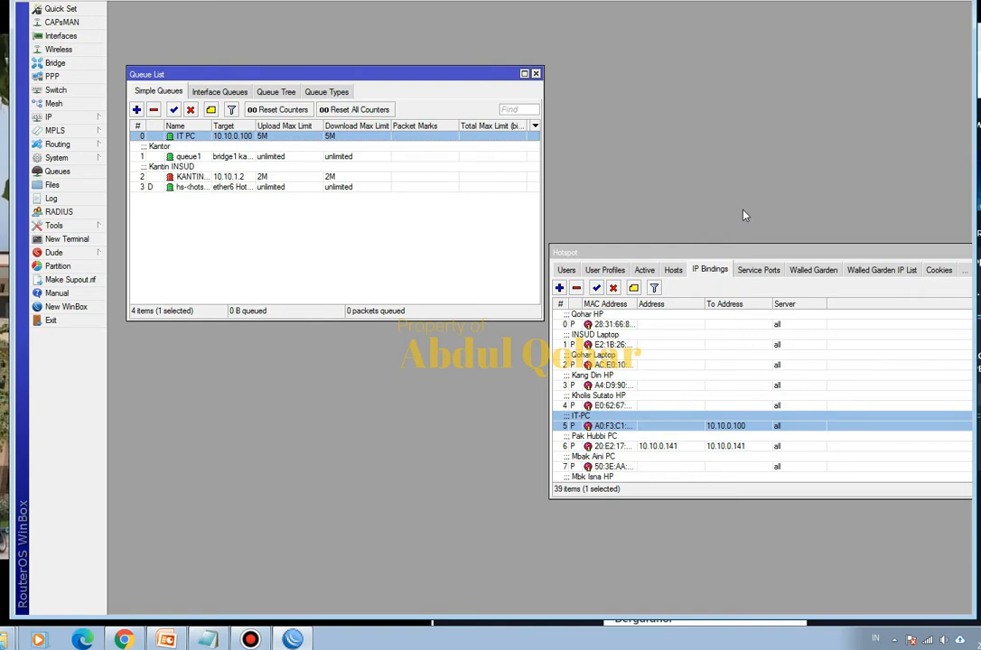
- Bring the hotspot bindings beside the queue list and compare the dynamic hotspot queue and IT PC queue with the IT-PC binding
{"action": "left_click_drag", "start_coordinate": [747, 255], "coordinate": [580, 283]}
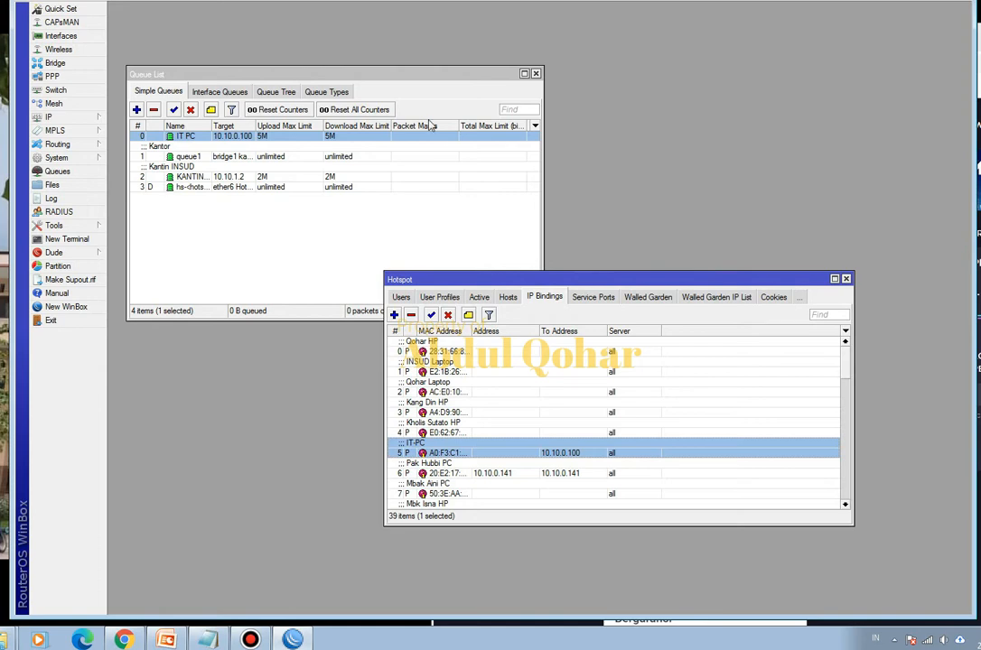
{"action": "left_click", "coordinate": [180, 188]}
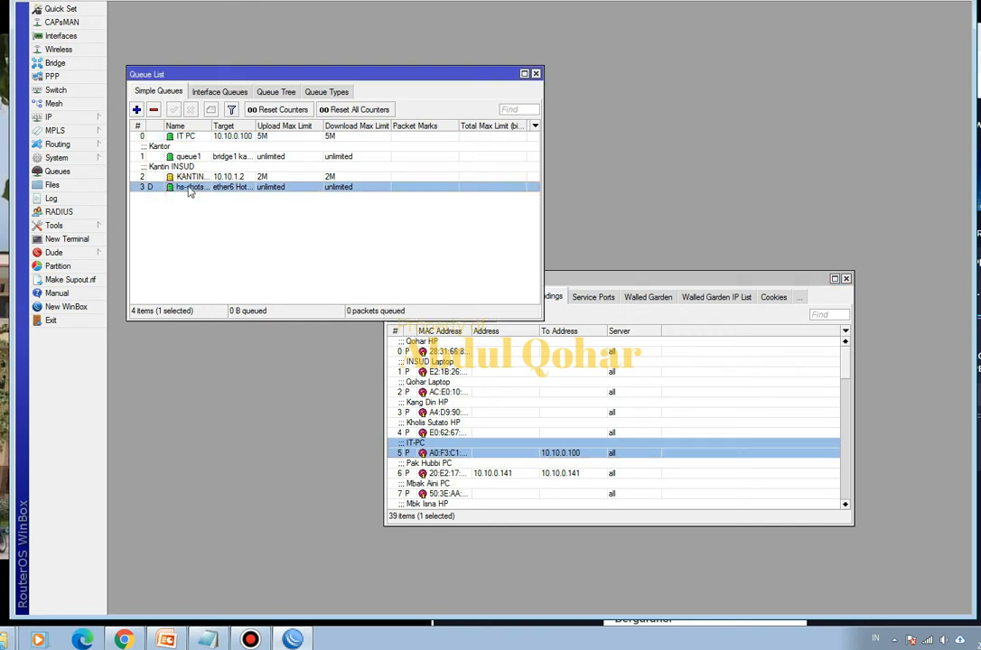
{"action": "mouse_move", "coordinate": [190, 135]}
{"action": "left_mouse_down"}
{"action": "mouse_move", "coordinate": [192, 211]}
{"action": "mouse_move", "coordinate": [204, 137]}
{"action": "left_mouse_up"}
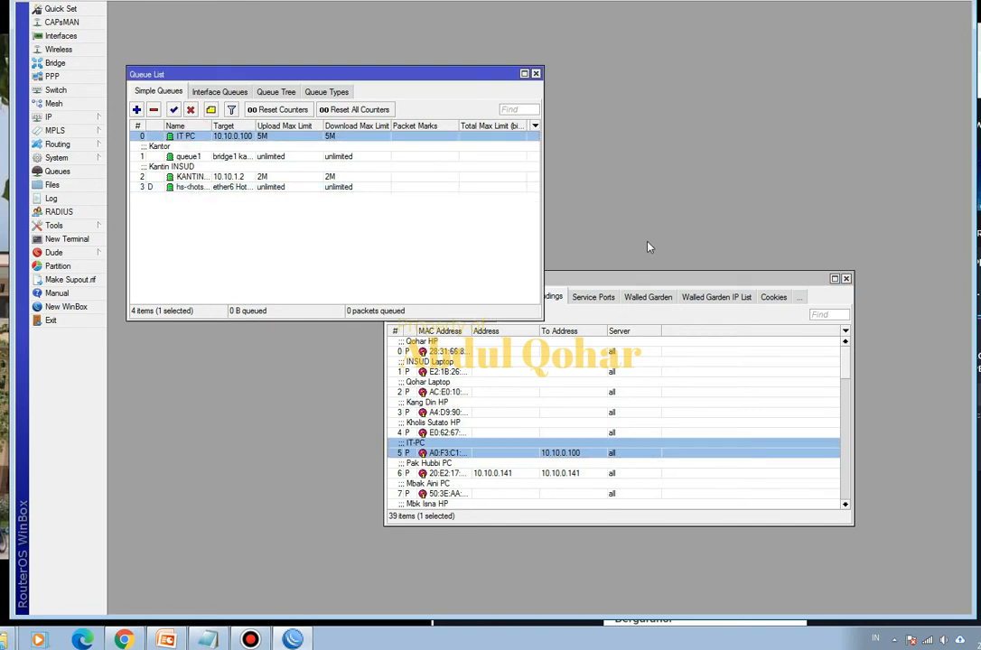
{"action": "left_click", "coordinate": [642, 278]}
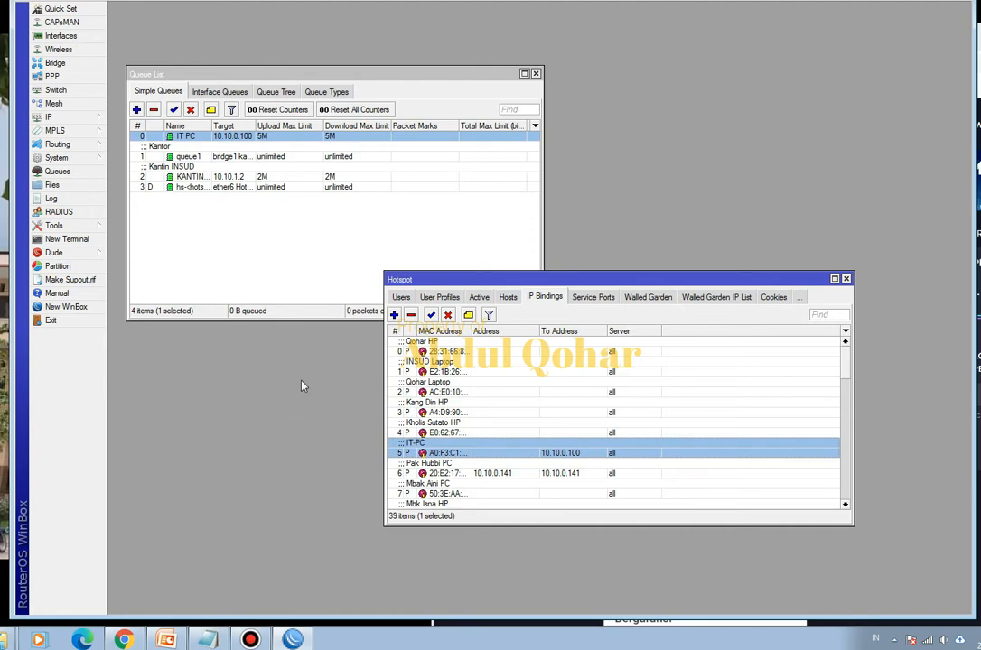
- Switch to PowerPoint and review the title slide and the slide listing the three bandwidth-limiting methods
{"action": "left_click", "coordinate": [166, 639]}
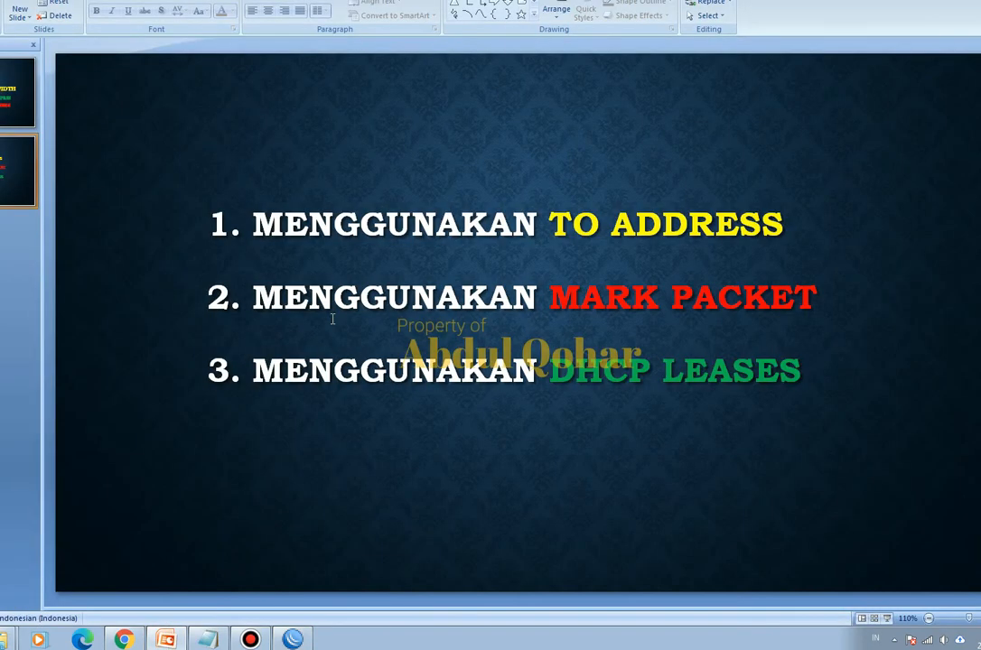
{"action": "left_click", "coordinate": [5, 87]}
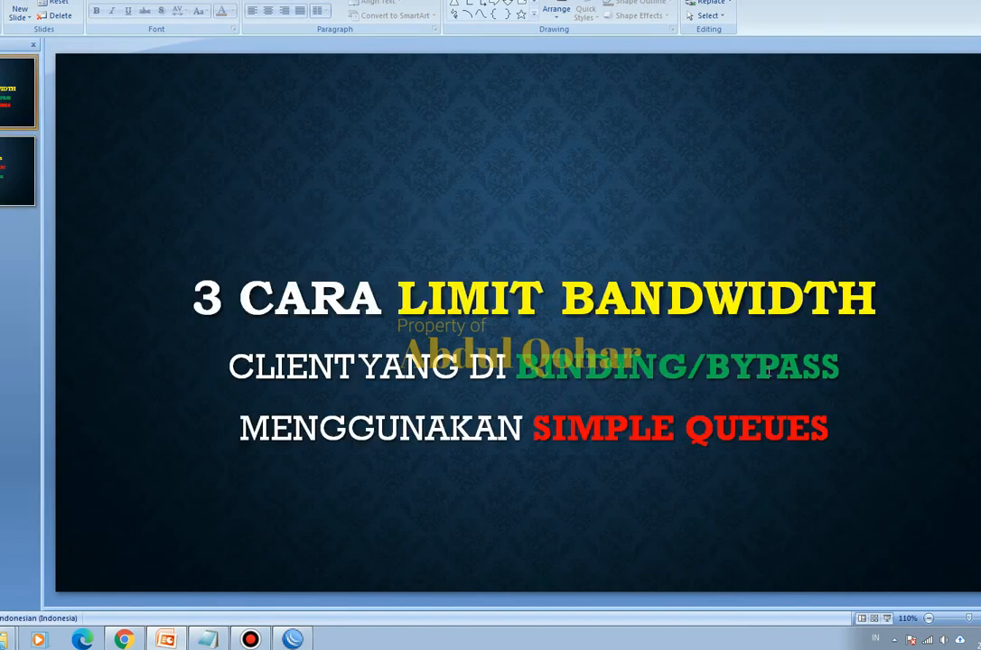
{"action": "left_click", "coordinate": [242, 376]}
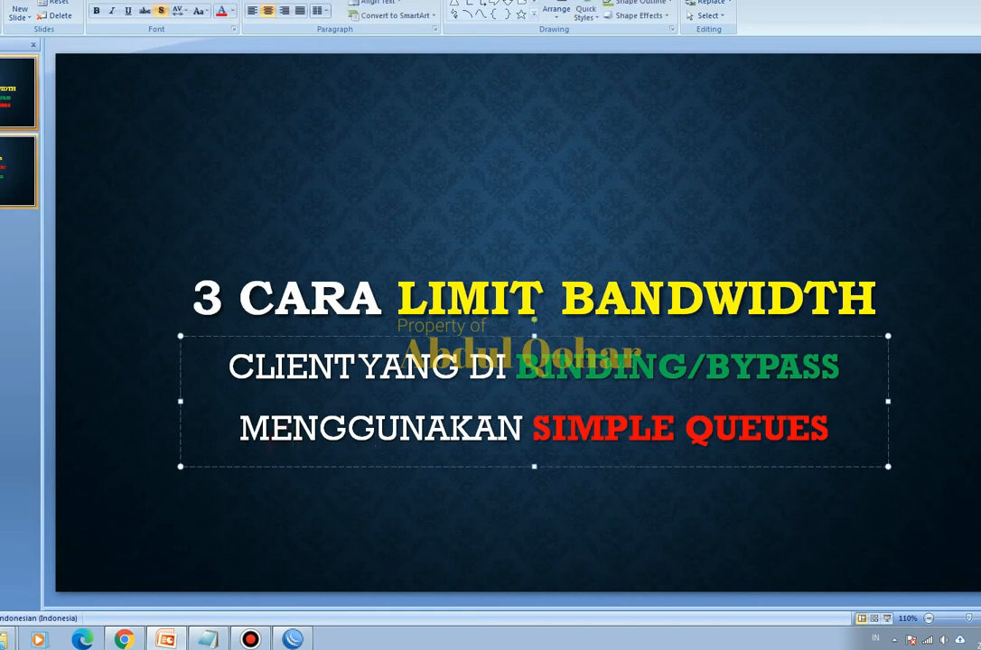
{"action": "left_click", "coordinate": [7, 170]}
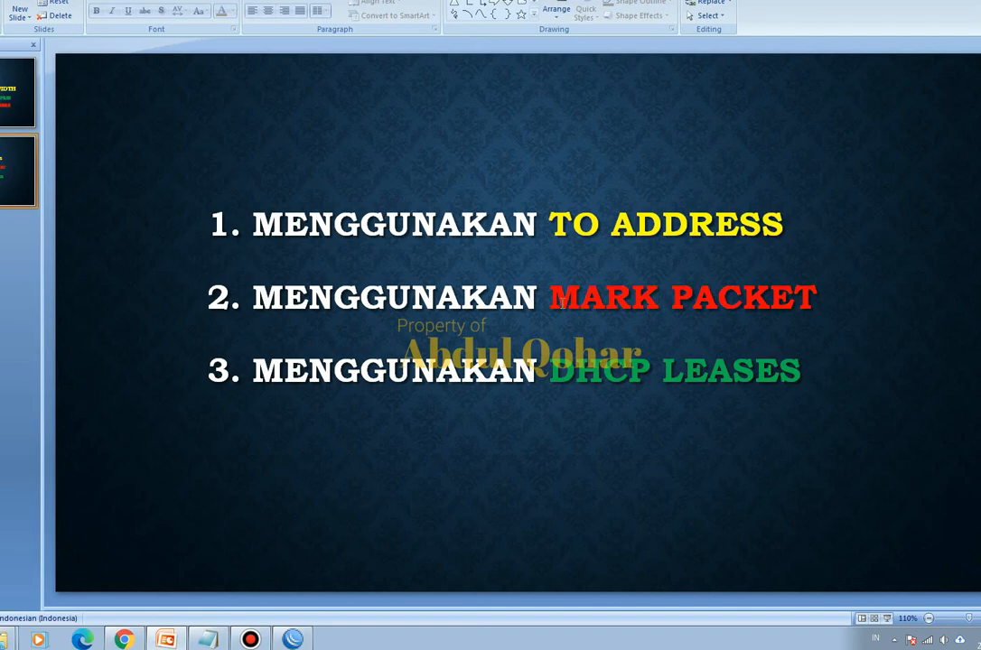
- Switch back to WinBox and open the firewall's mangle rules
{"action": "left_click", "coordinate": [292, 638]}
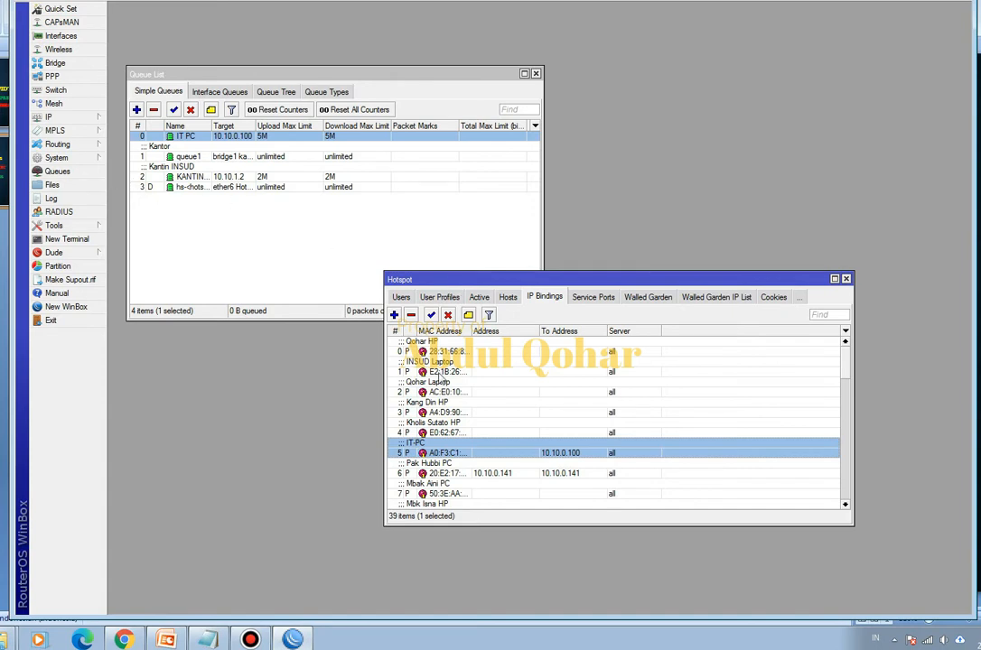
{"action": "left_click", "coordinate": [73, 120]}
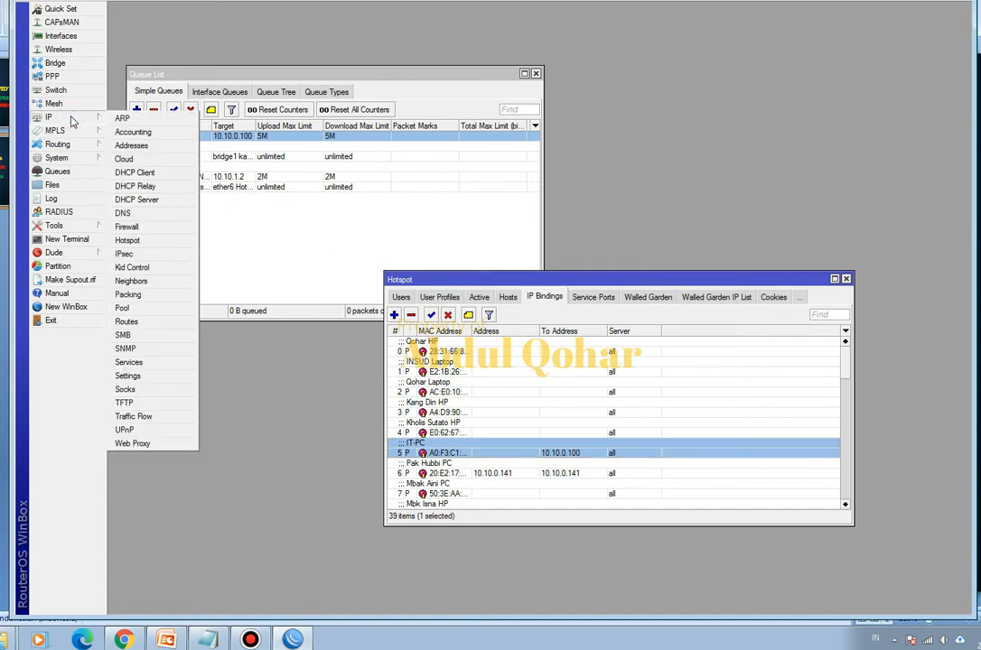
{"action": "left_click", "coordinate": [143, 227]}
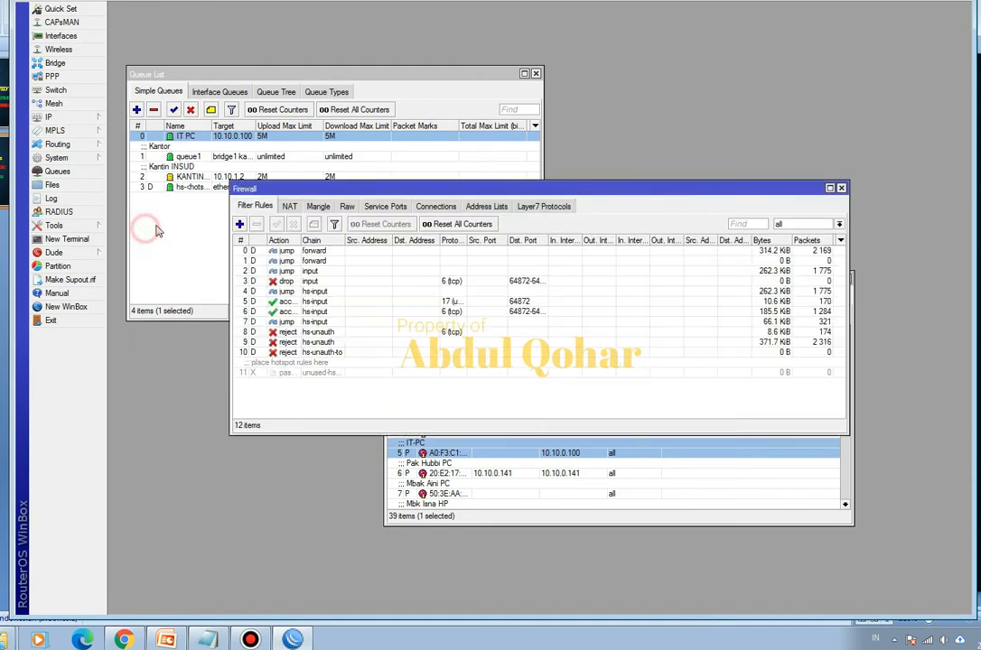
{"action": "left_click", "coordinate": [313, 207]}
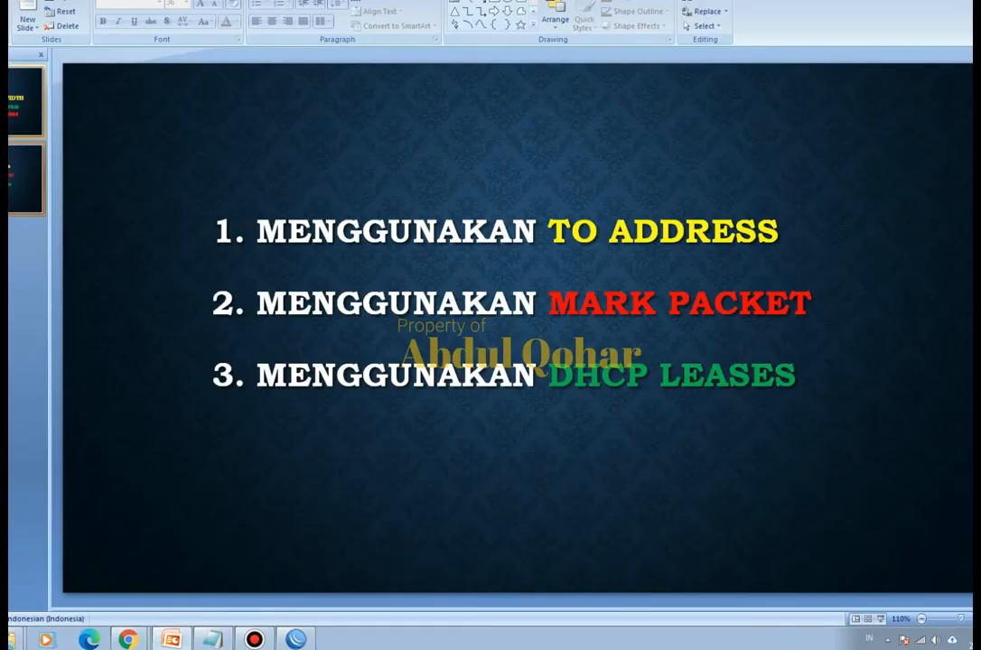
- Review the bandwidth-limit title and the three-method list in PowerPoint, and return to WinBox
{"action": "key", "text": "Page_Up"}
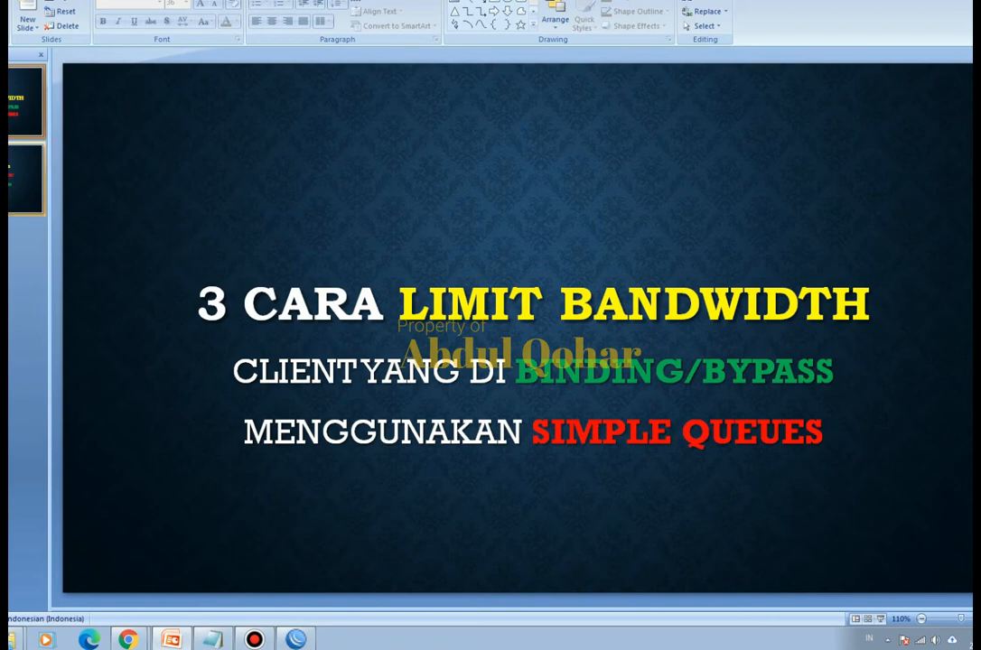
{"action": "left_click", "coordinate": [25, 179]}
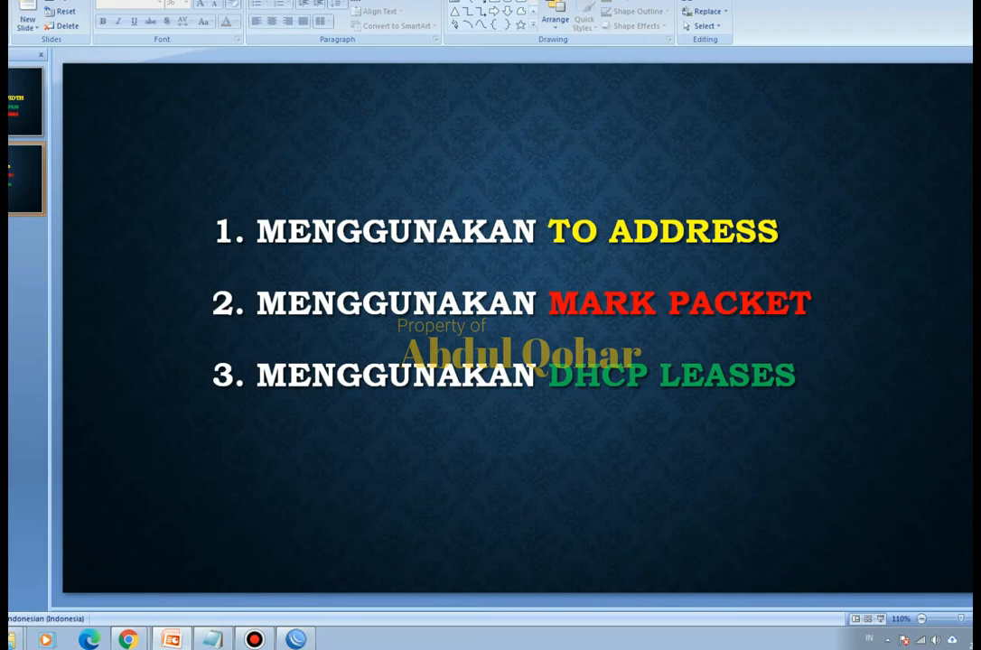
{"action": "left_click", "coordinate": [957, 1]}
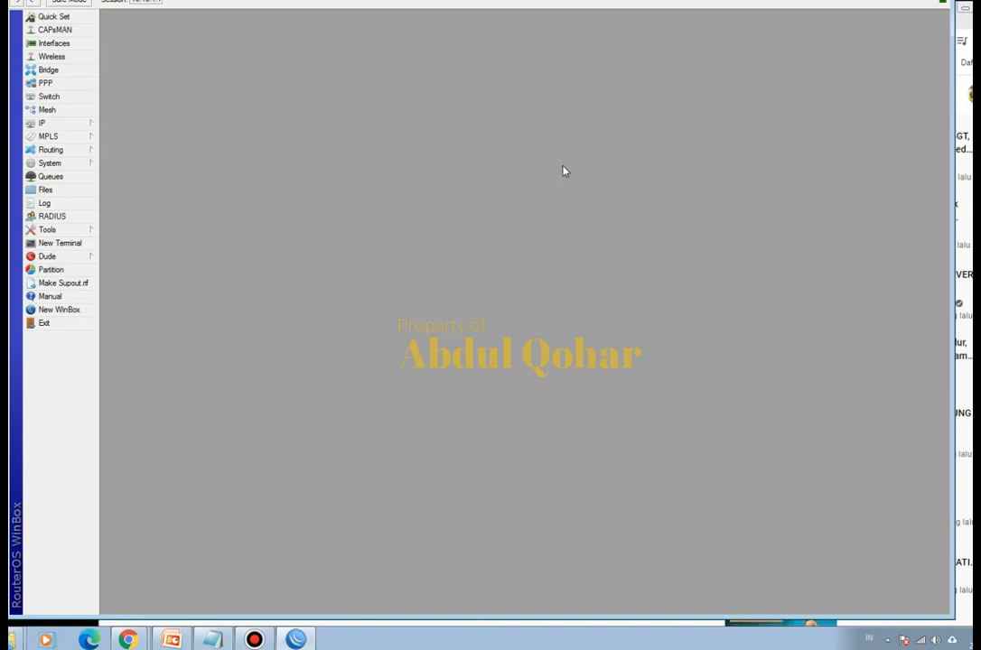
{"action": "left_click", "coordinate": [171, 640]}
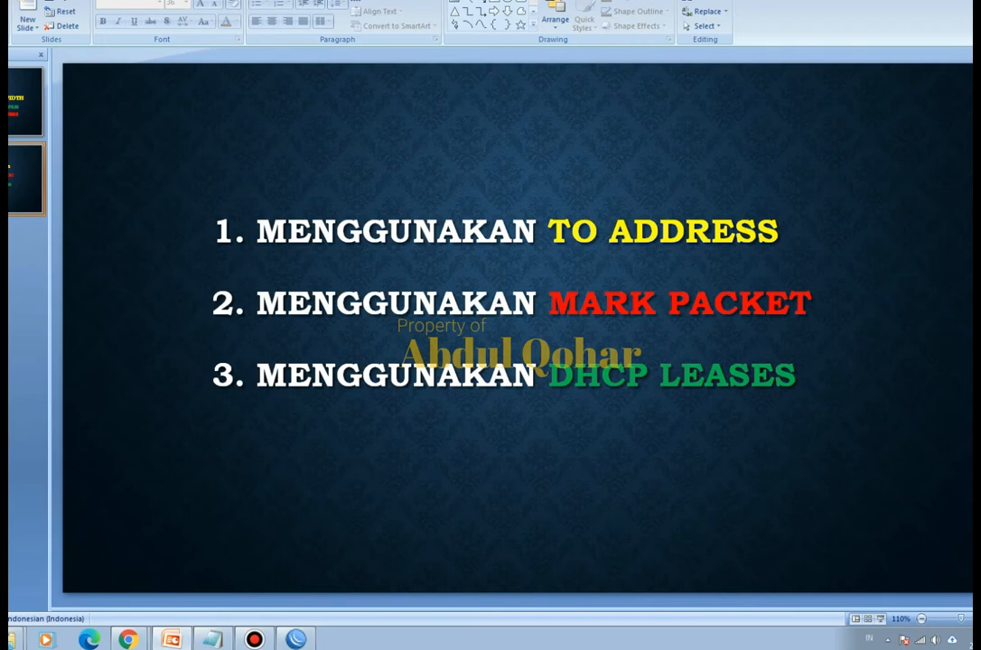
{"action": "left_click", "coordinate": [963, 2]}
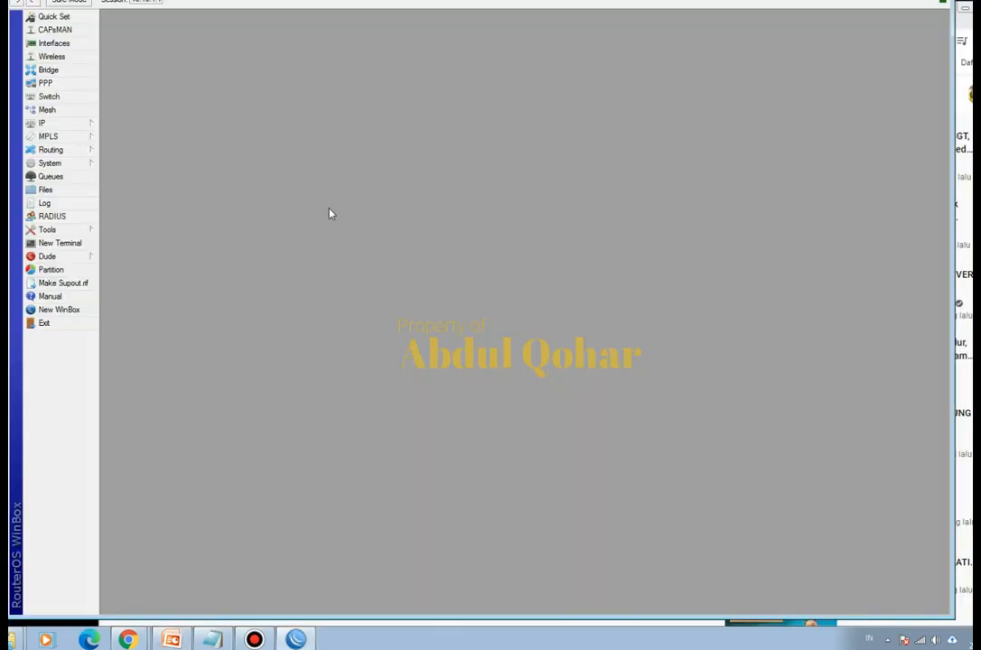
{"action": "left_click", "coordinate": [82, 125]}
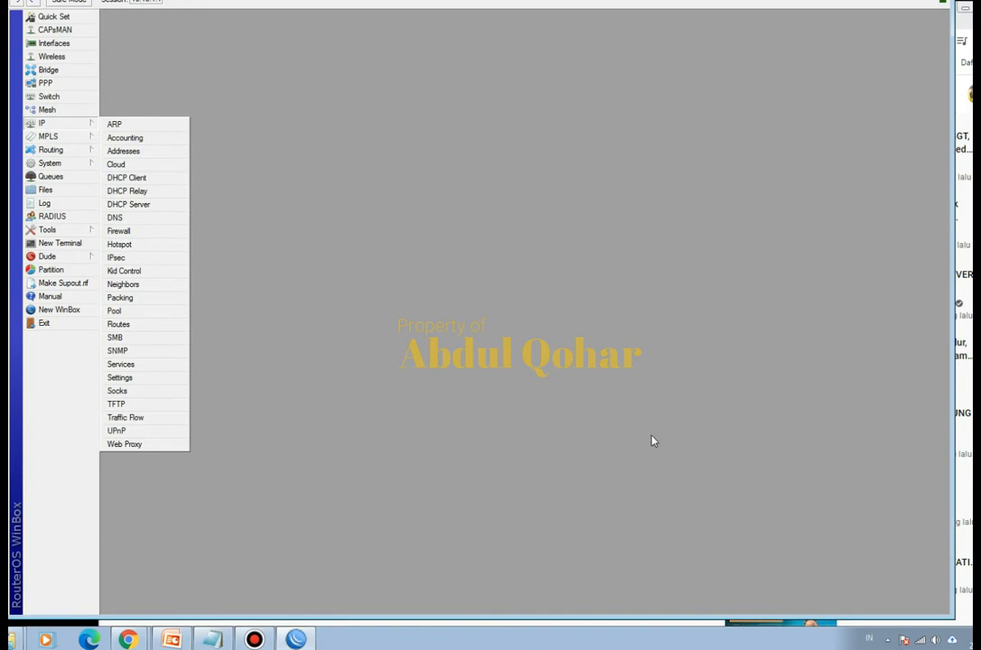
{"action": "left_click", "coordinate": [254, 640]}
{"action": "left_click", "coordinate": [254, 640]}
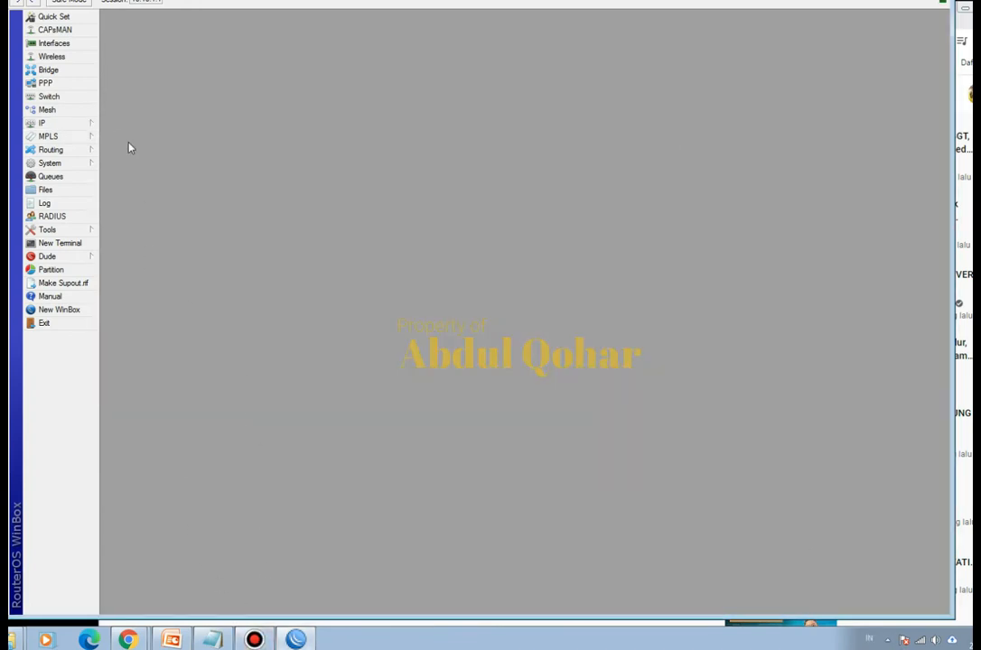
- Clear the To Address from the IT-PC entry in the hotspot IP bindings and save the binding
{"action": "left_click", "coordinate": [81, 123]}
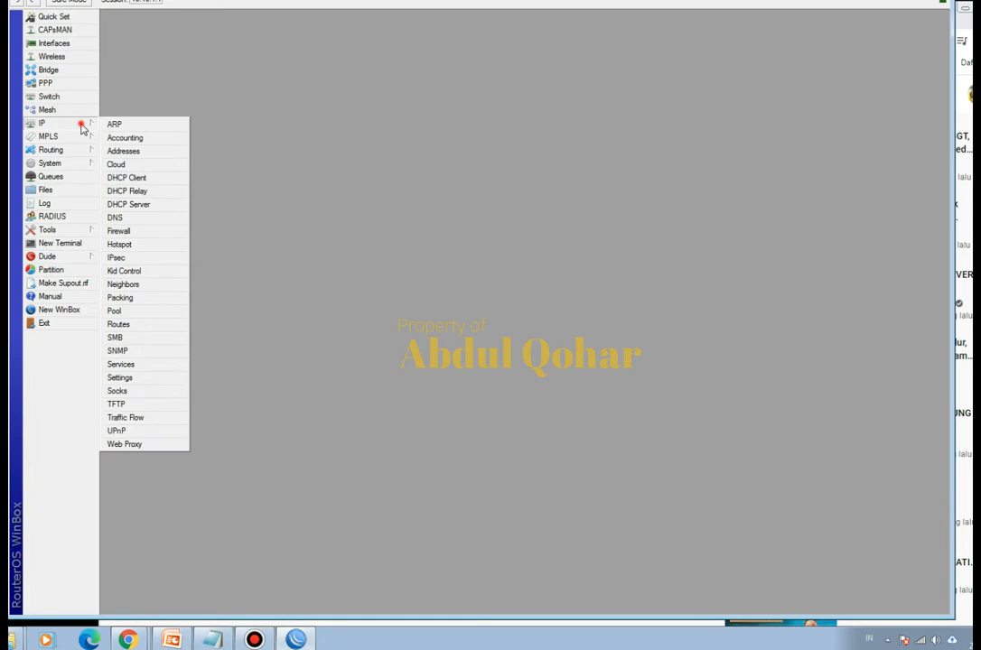
{"action": "left_click", "coordinate": [132, 242]}
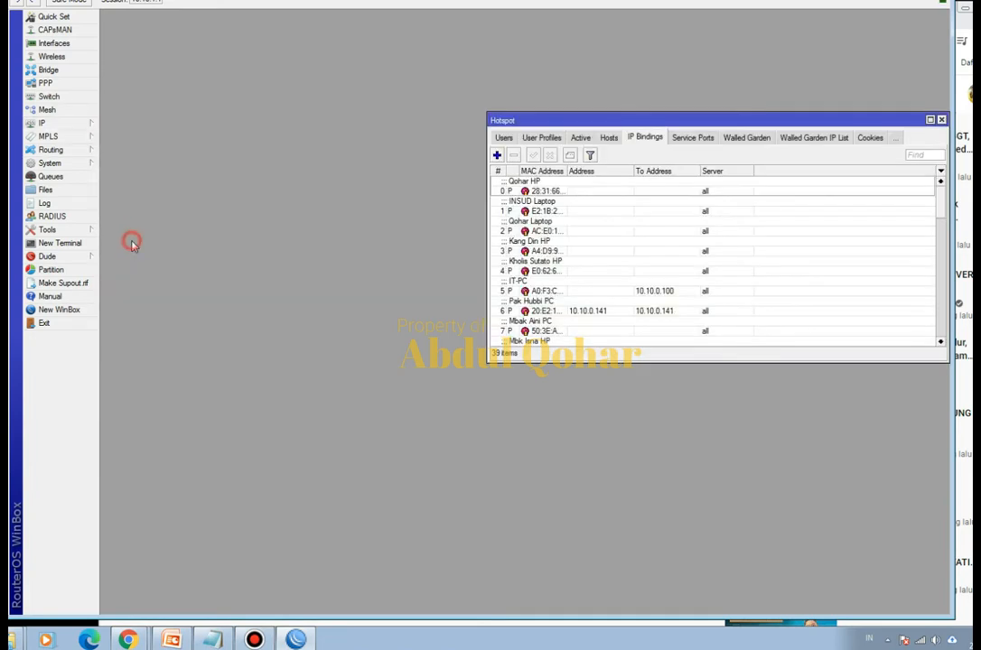
{"action": "double_click", "coordinate": [646, 290]}
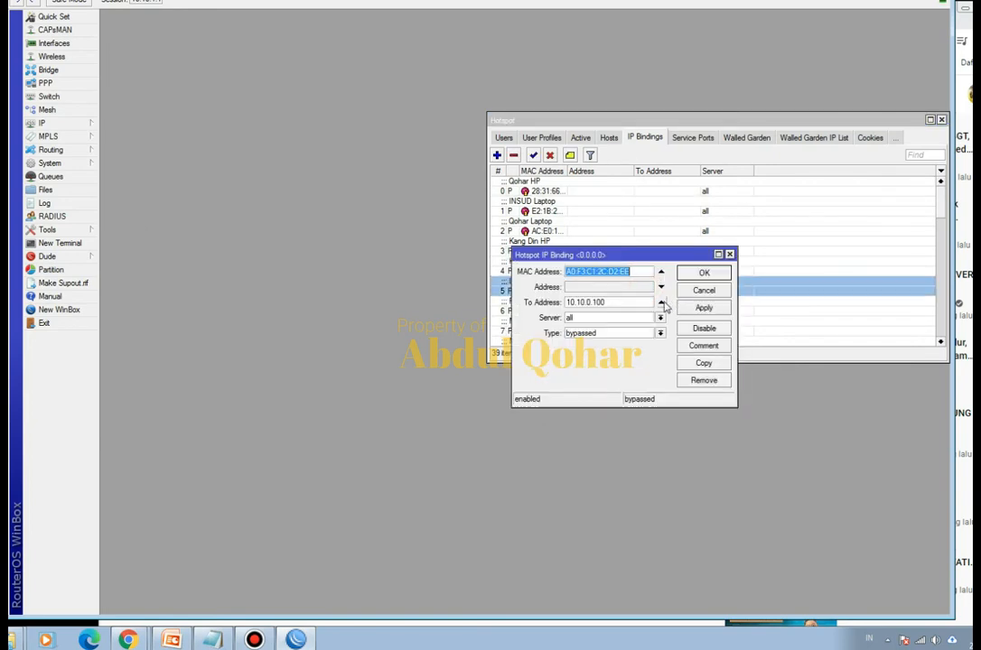
{"action": "left_click", "coordinate": [661, 302]}
{"action": "left_click", "coordinate": [704, 272]}
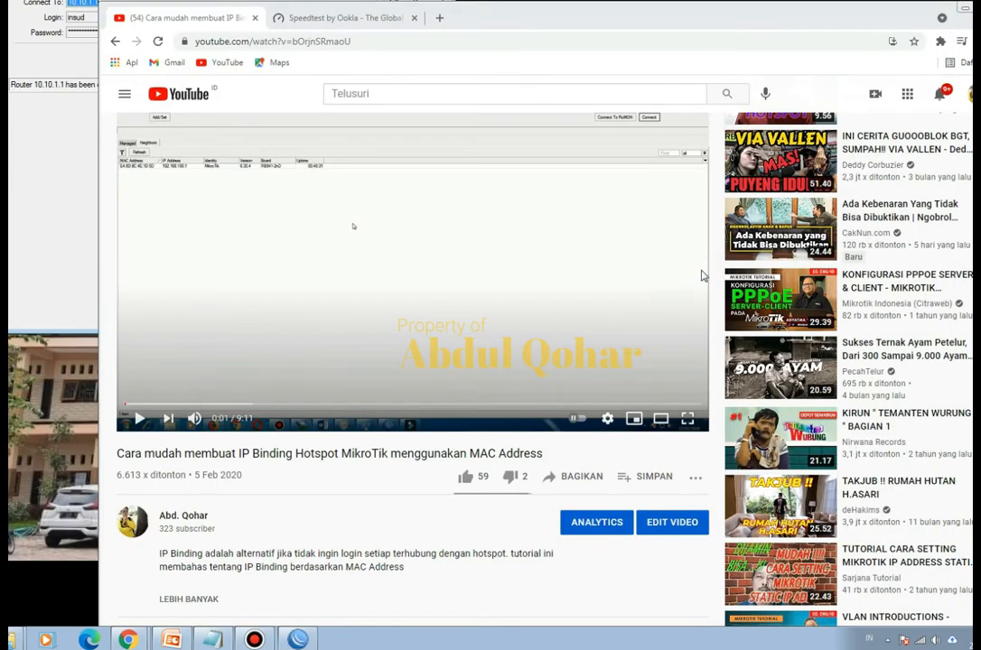
- Reconnect to the router and remove the IT PC queue from the simple queues
{"action": "left_click", "coordinate": [181, 0]}
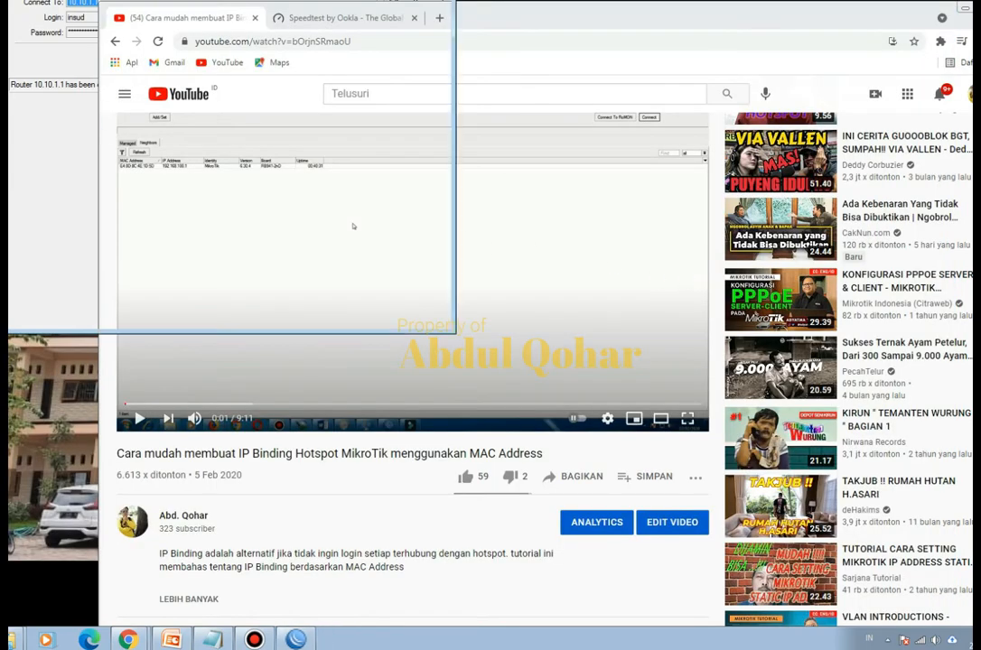
{"action": "left_click", "coordinate": [317, 57]}
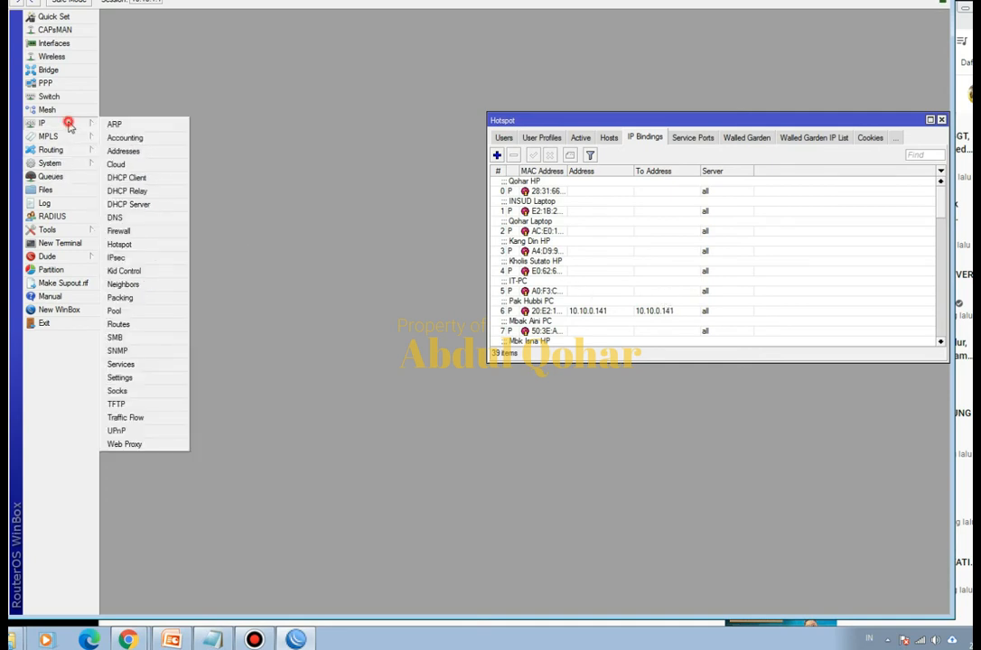
{"action": "left_click", "coordinate": [62, 179]}
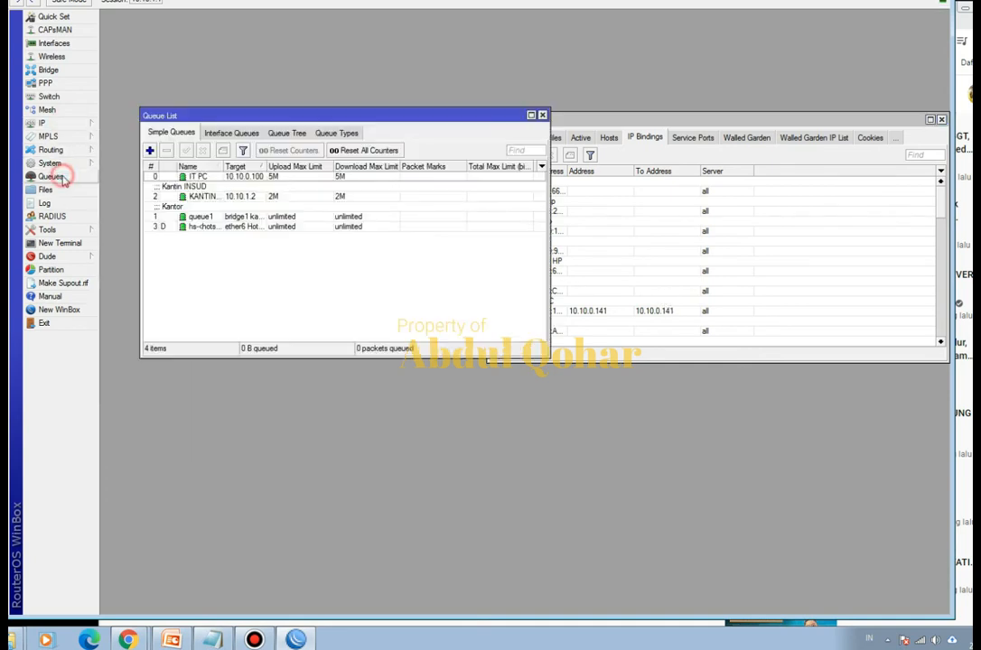
{"action": "left_click", "coordinate": [193, 176]}
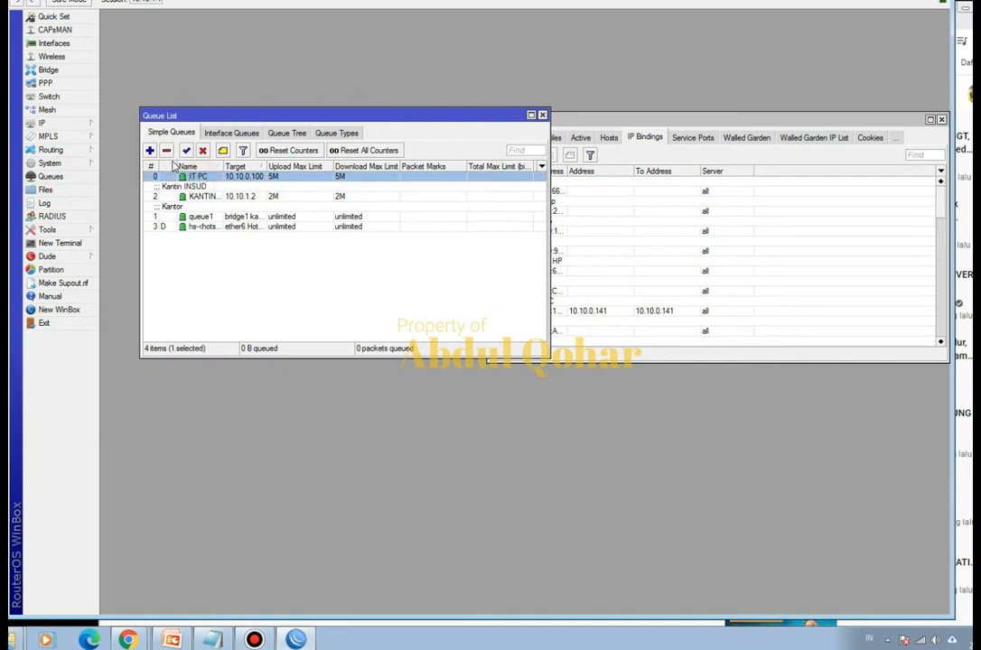
{"action": "left_click", "coordinate": [167, 150]}
{"action": "mouse_move", "coordinate": [128, 637]}
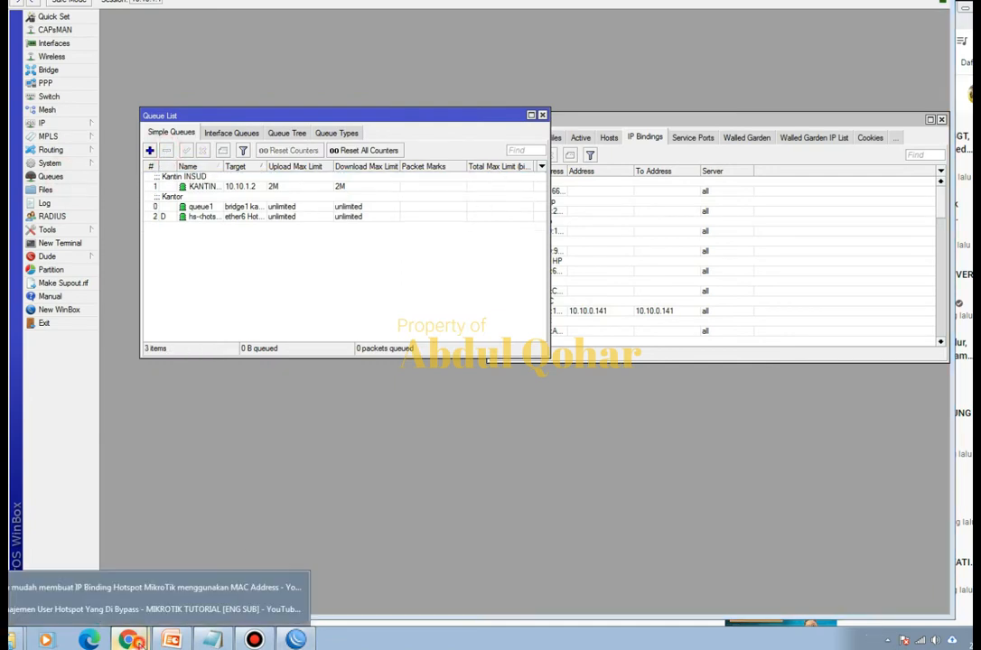
{"action": "left_click", "coordinate": [172, 607]}
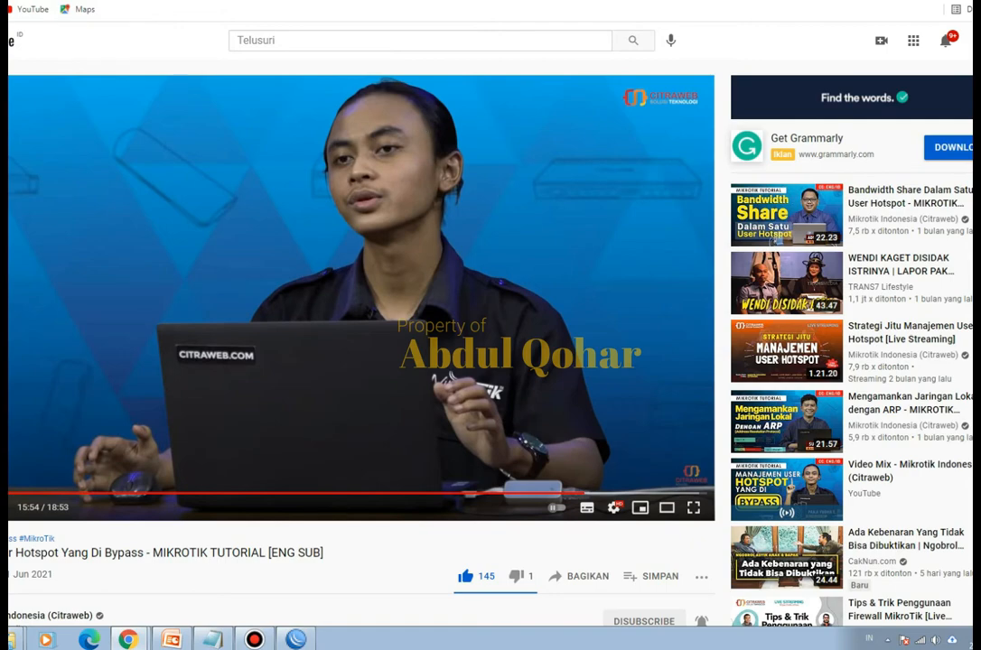
{"action": "left_click", "coordinate": [965, 3]}
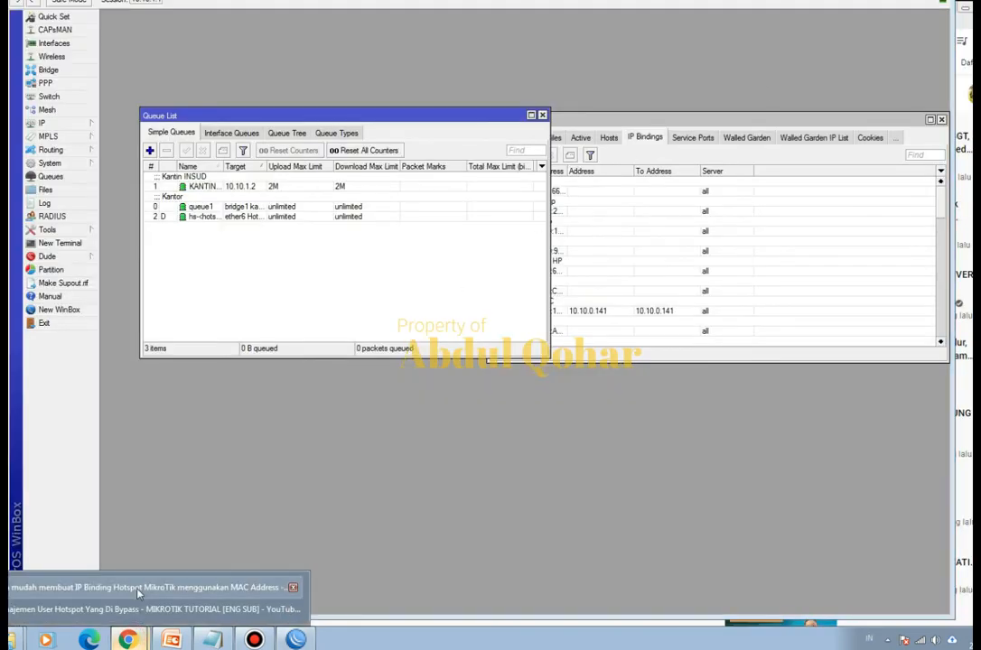
- Run a new speed test on speedtest.net in Chrome, and return to WinBox with the queue list moved aside
{"action": "left_click", "coordinate": [140, 589]}
{"action": "left_click", "coordinate": [366, 18]}
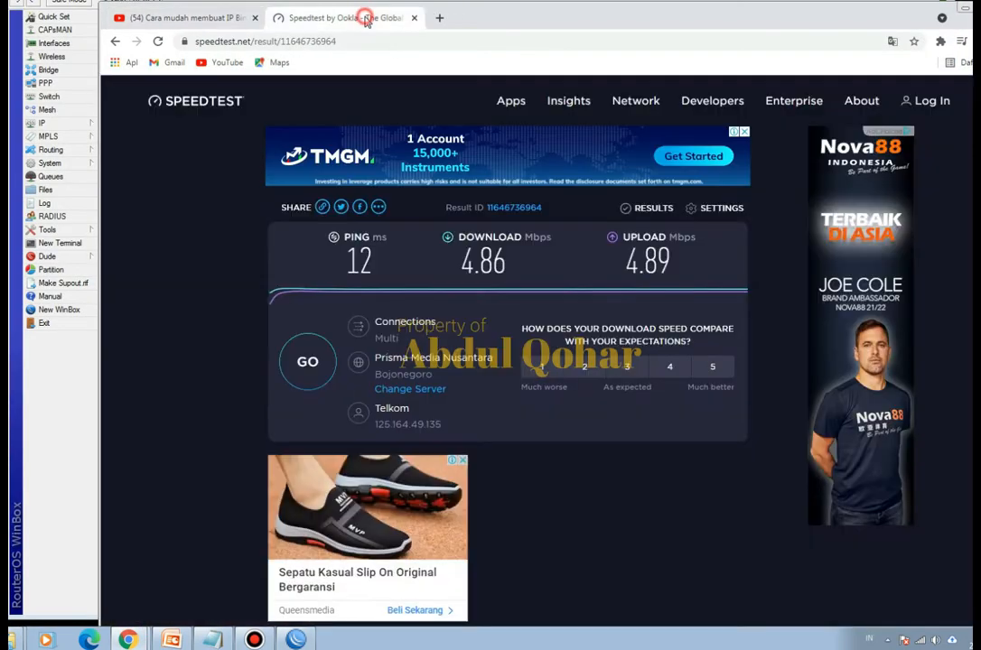
{"action": "left_click", "coordinate": [307, 361]}
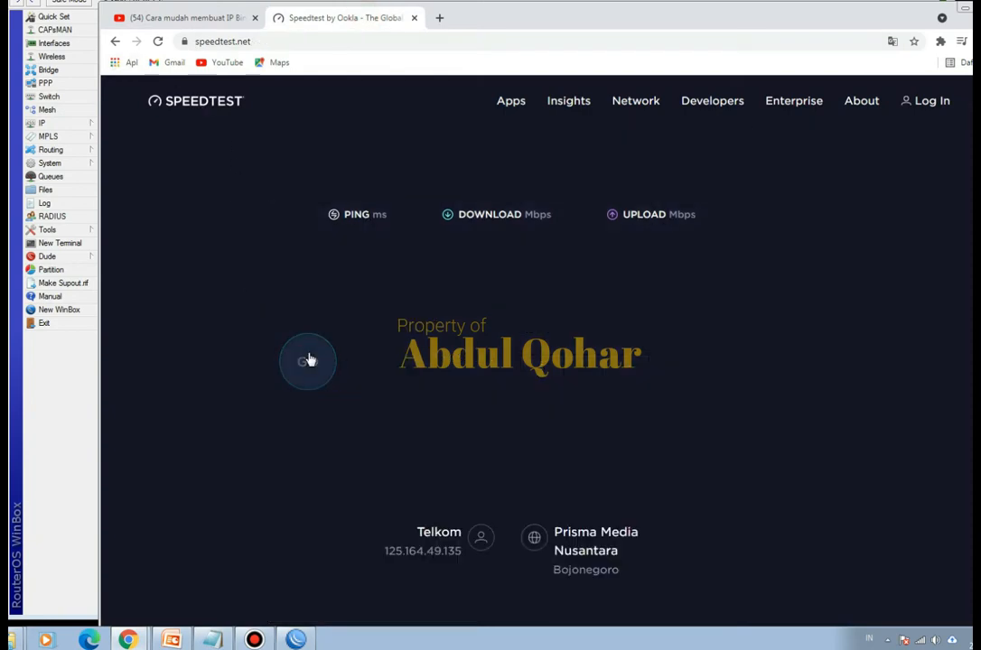
{"action": "mouse_move", "coordinate": [134, 642]}
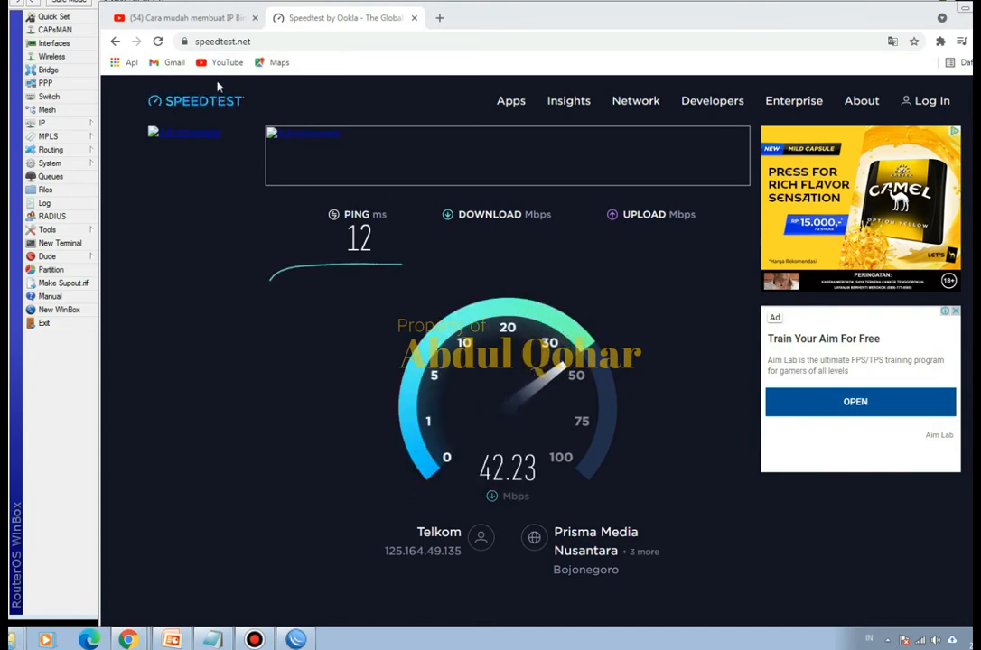
{"action": "left_click", "coordinate": [965, 8]}
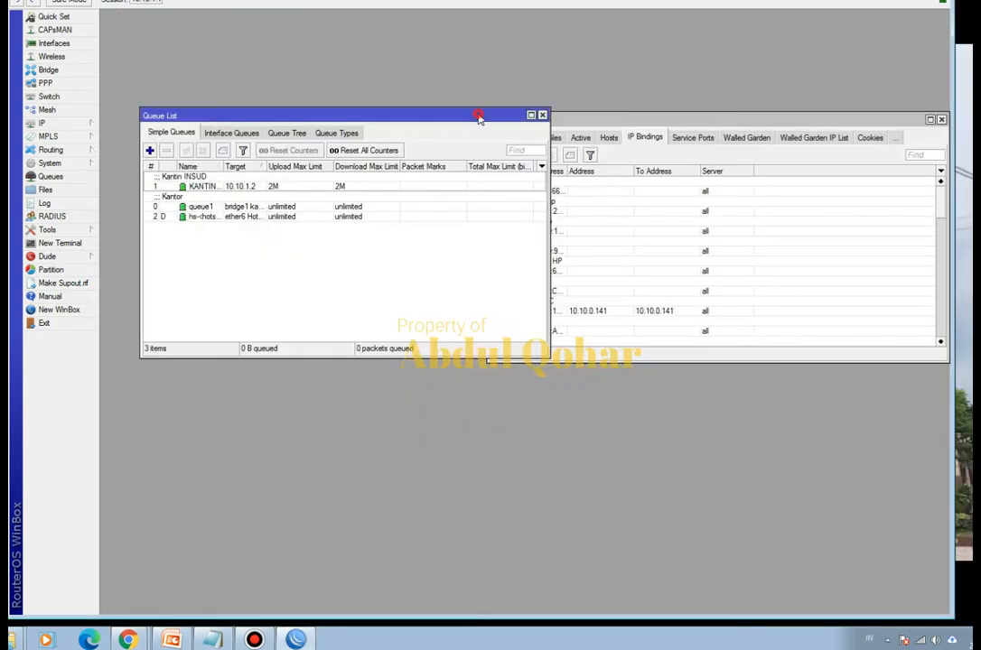
{"action": "left_click_drag", "start_coordinate": [477, 115], "coordinate": [442, 106]}
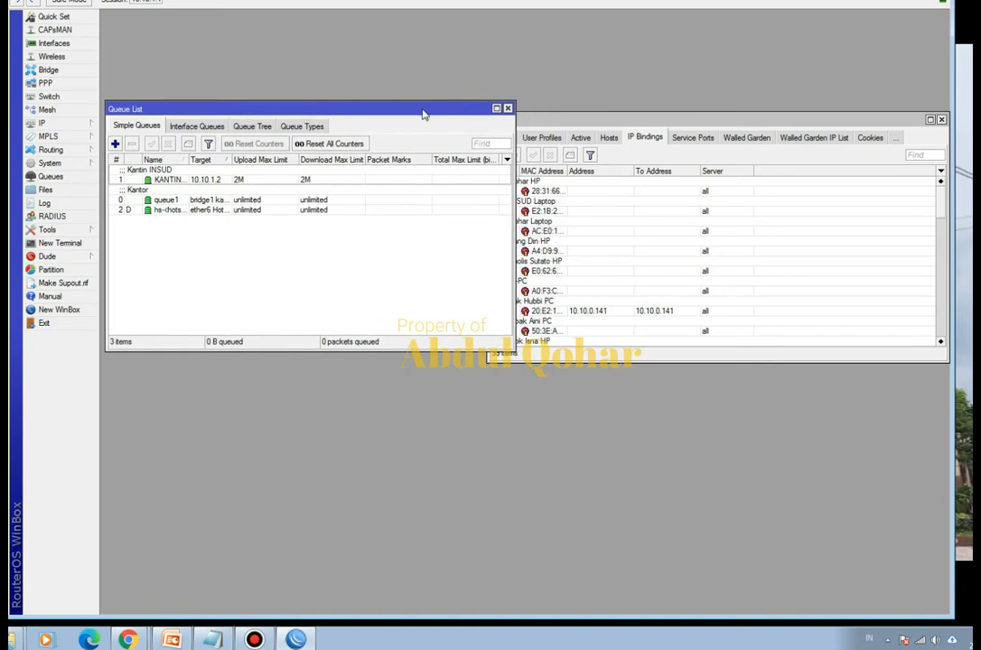
- Start a new firewall mangle rule using the prerouting chain
{"action": "left_click", "coordinate": [68, 126]}
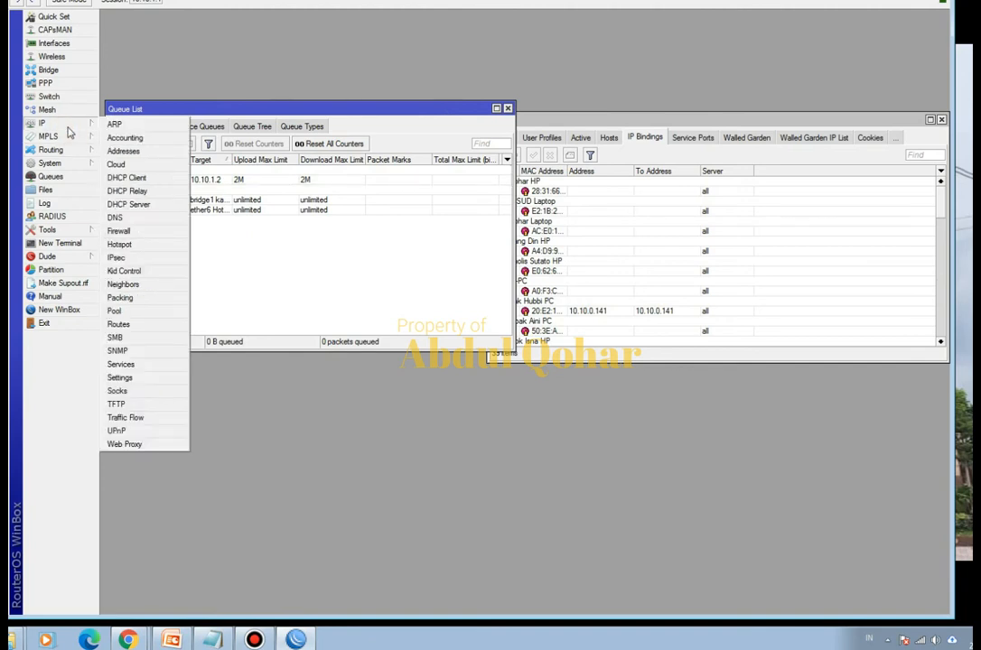
{"action": "left_click", "coordinate": [127, 231]}
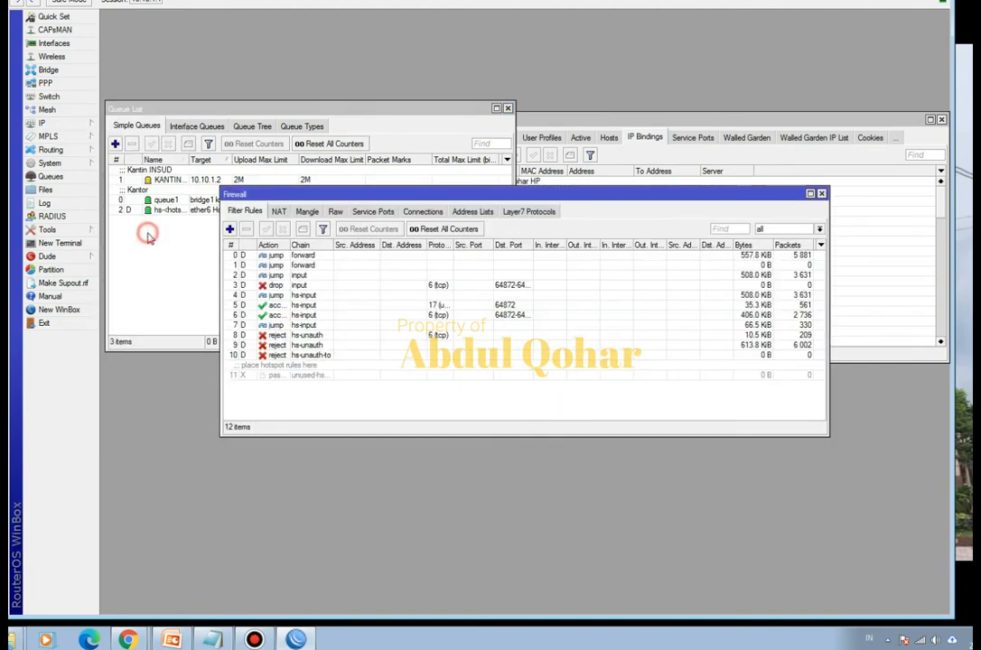
{"action": "left_click", "coordinate": [307, 212]}
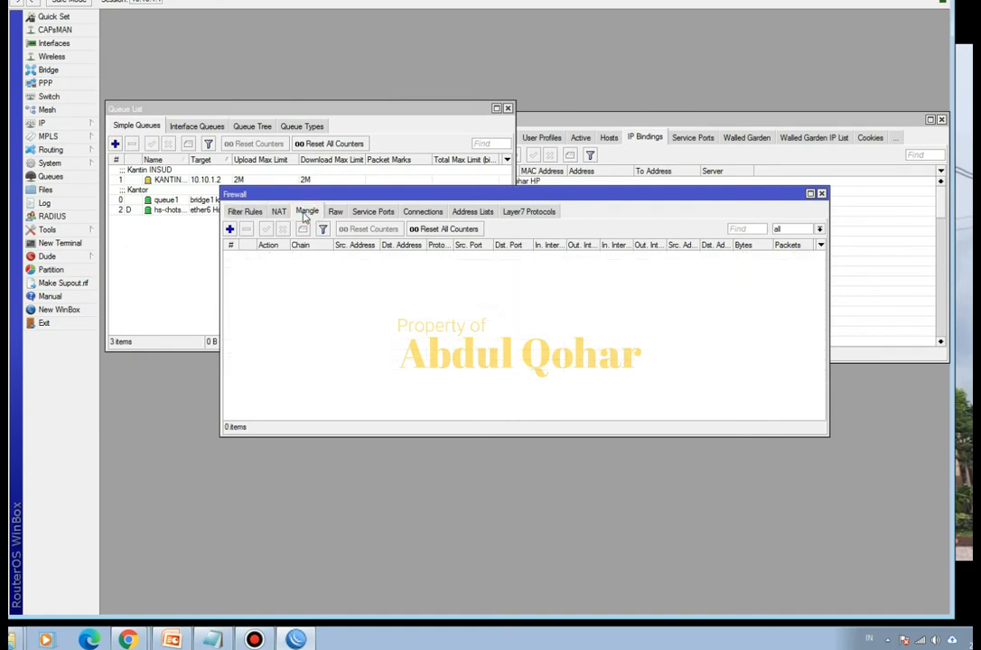
{"action": "left_click", "coordinate": [230, 229]}
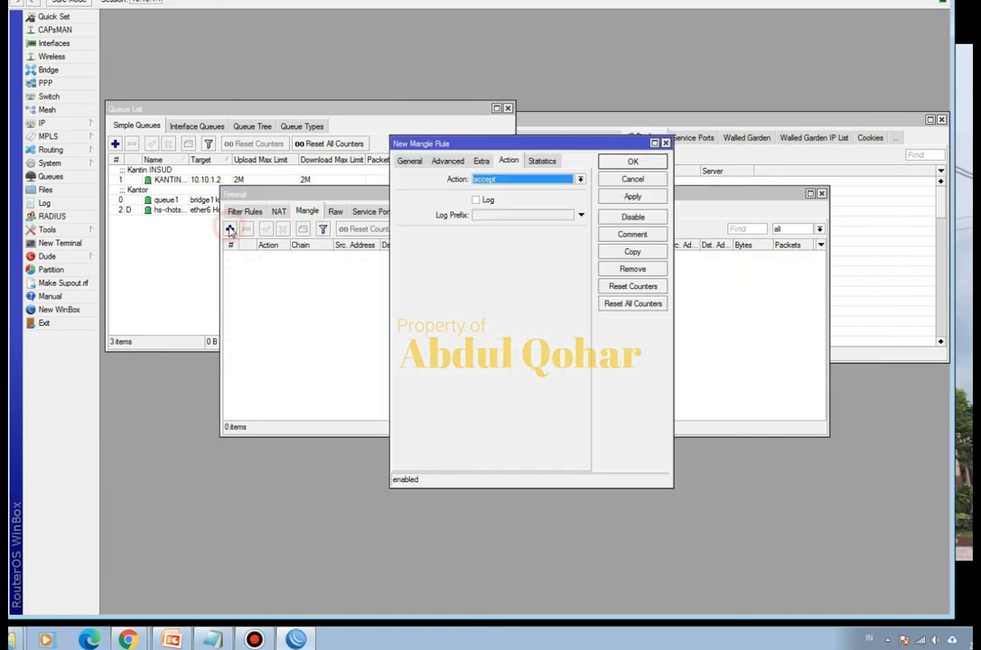
{"action": "left_click", "coordinate": [407, 161]}
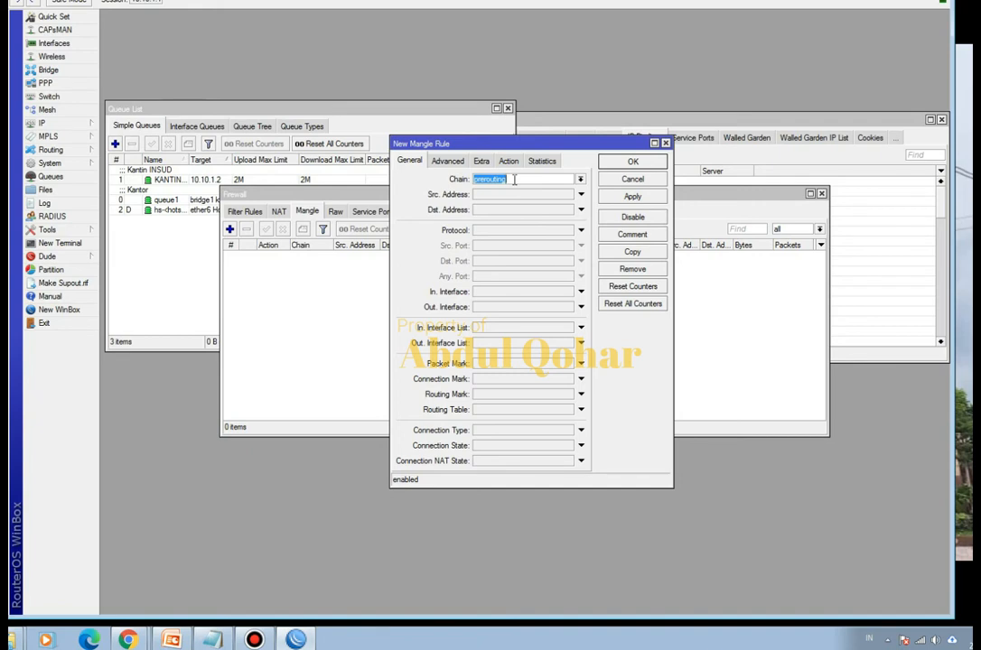
{"action": "left_click", "coordinate": [514, 180]}
- Copy the MAC address from the IT-PC hotspot IP binding into the new mangle rule's Src. MAC Address
{"action": "left_click", "coordinate": [455, 164]}
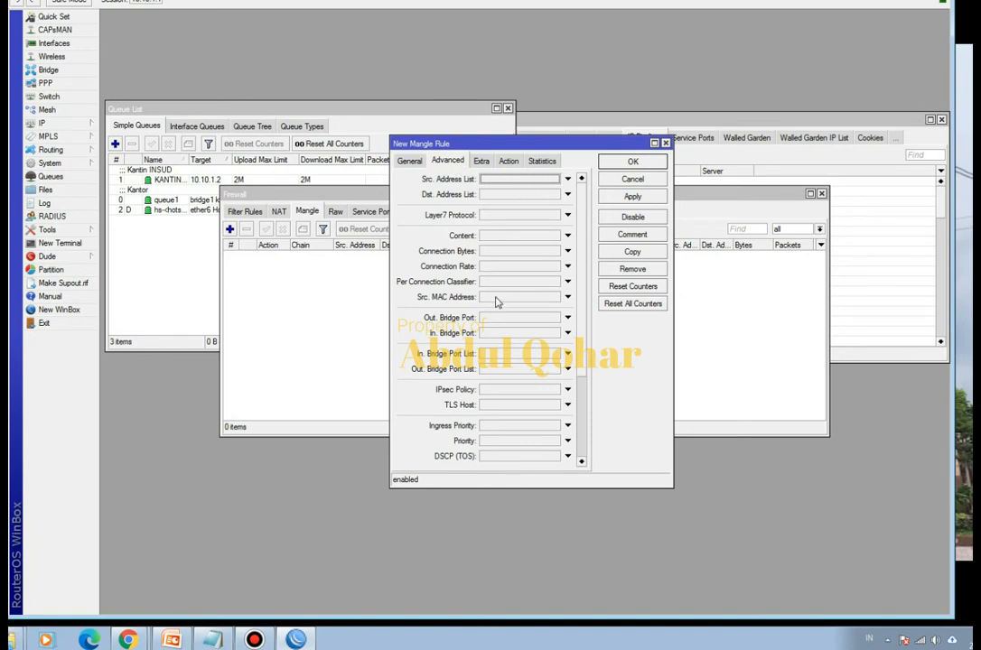
{"action": "left_click", "coordinate": [775, 124]}
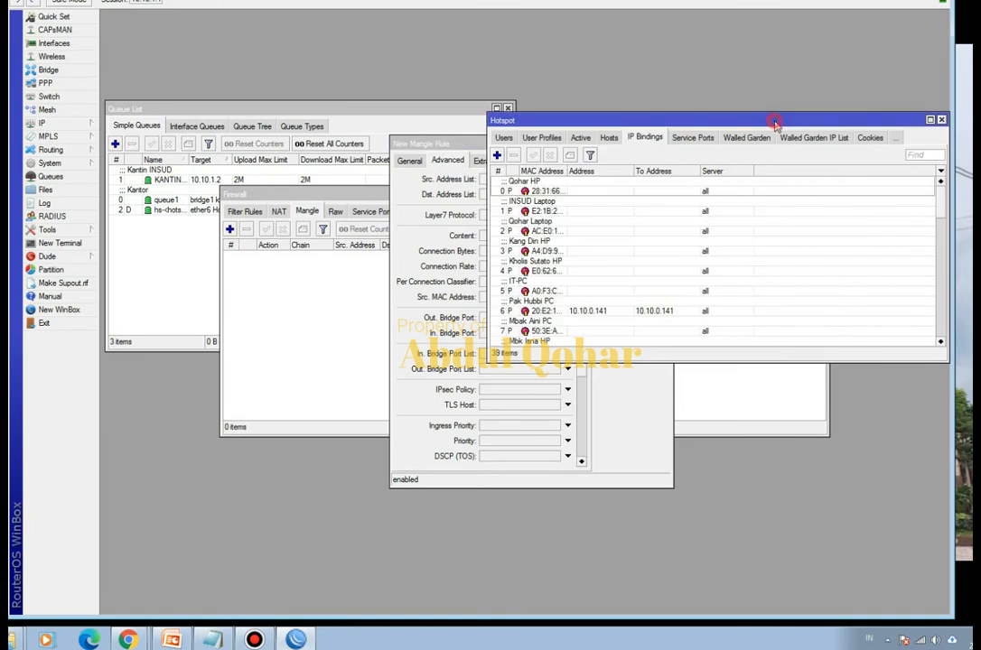
{"action": "double_click", "coordinate": [600, 290]}
{"action": "right_click", "coordinate": [619, 270]}
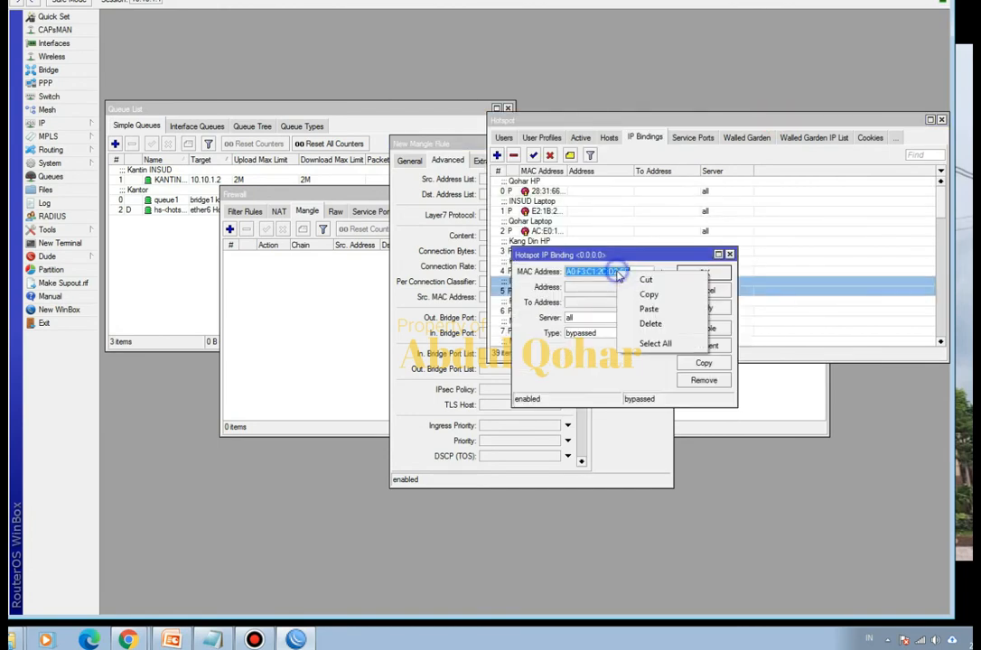
{"action": "left_click", "coordinate": [649, 295]}
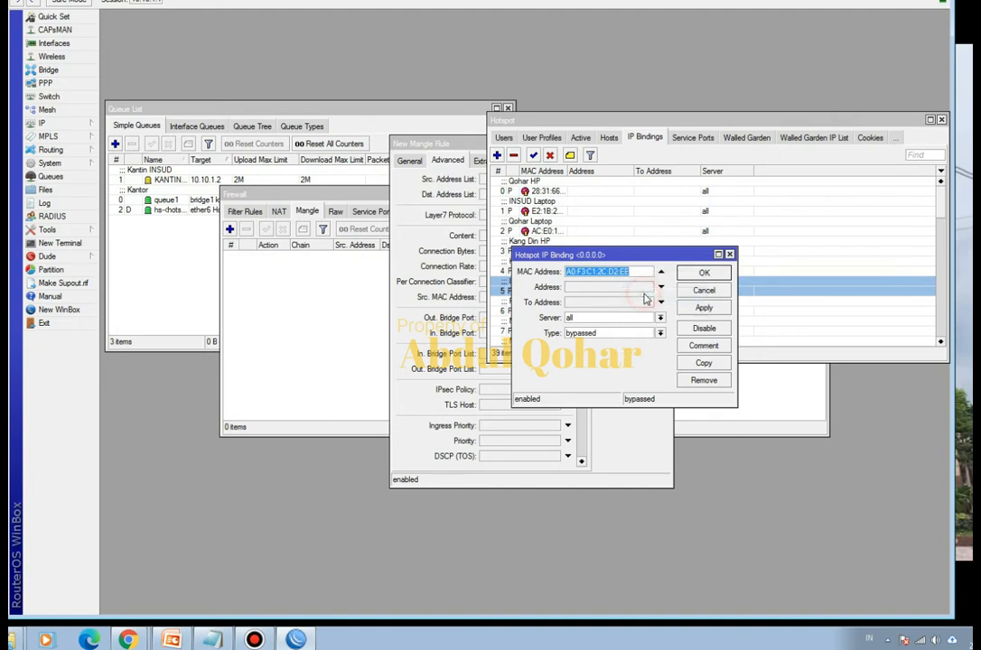
{"action": "left_click", "coordinate": [447, 148]}
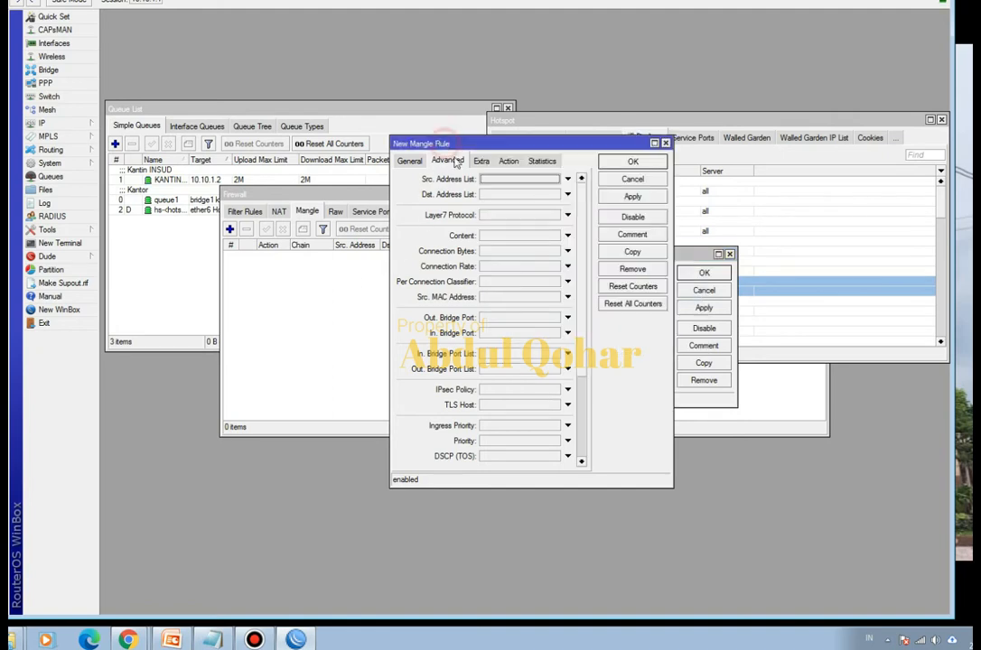
{"action": "left_click", "coordinate": [502, 297]}
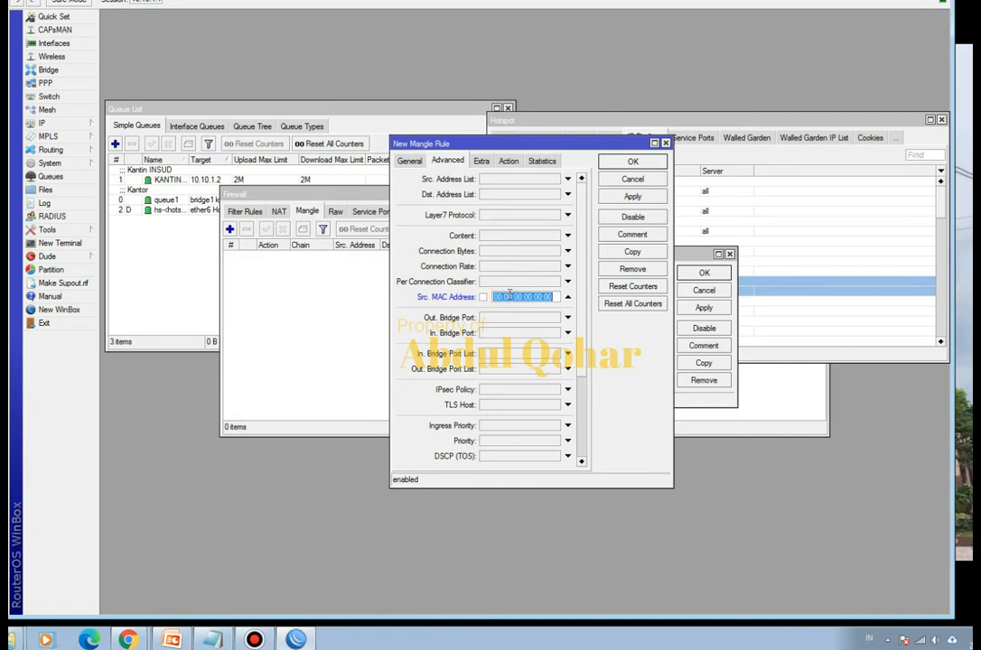
{"action": "key", "text": "ctrl+v"}
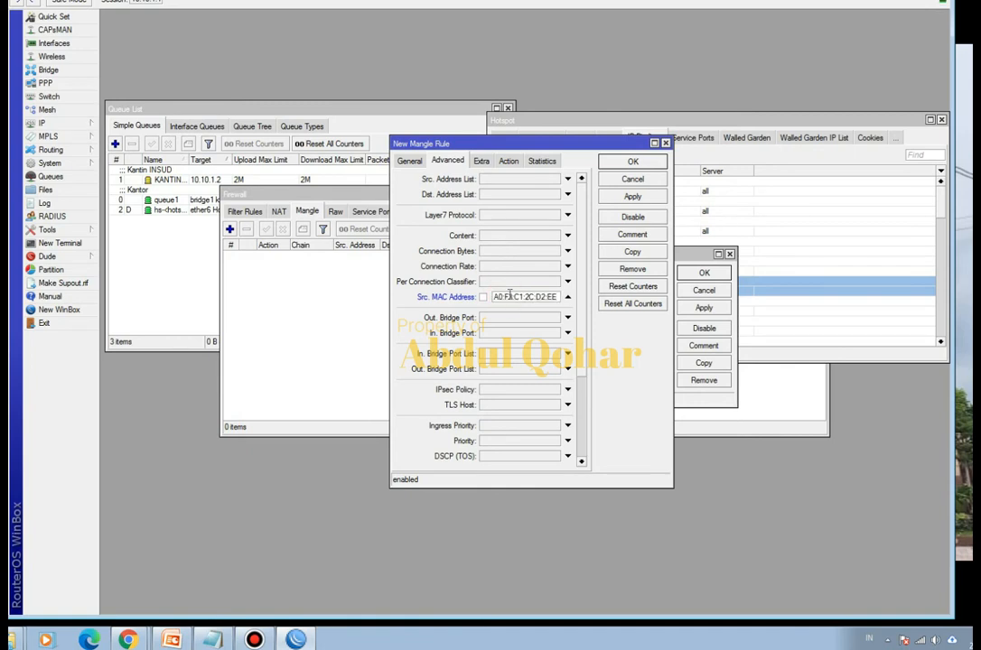
- Set the mangle rule's action to mark connection with the new connection mark IT-MARK-CON
{"action": "left_click", "coordinate": [509, 162]}
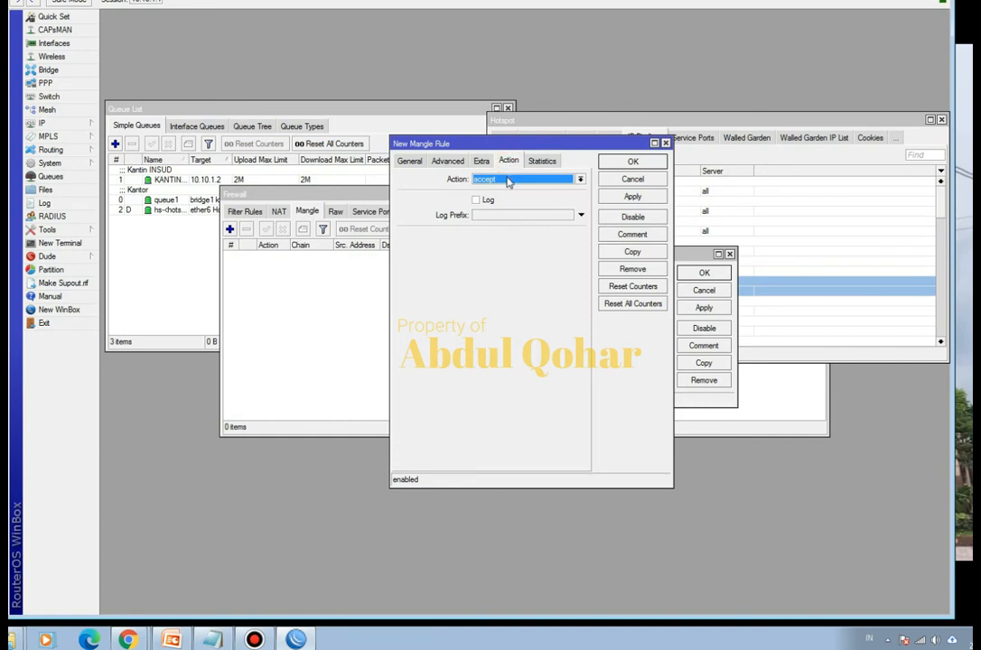
{"action": "left_click", "coordinate": [508, 181]}
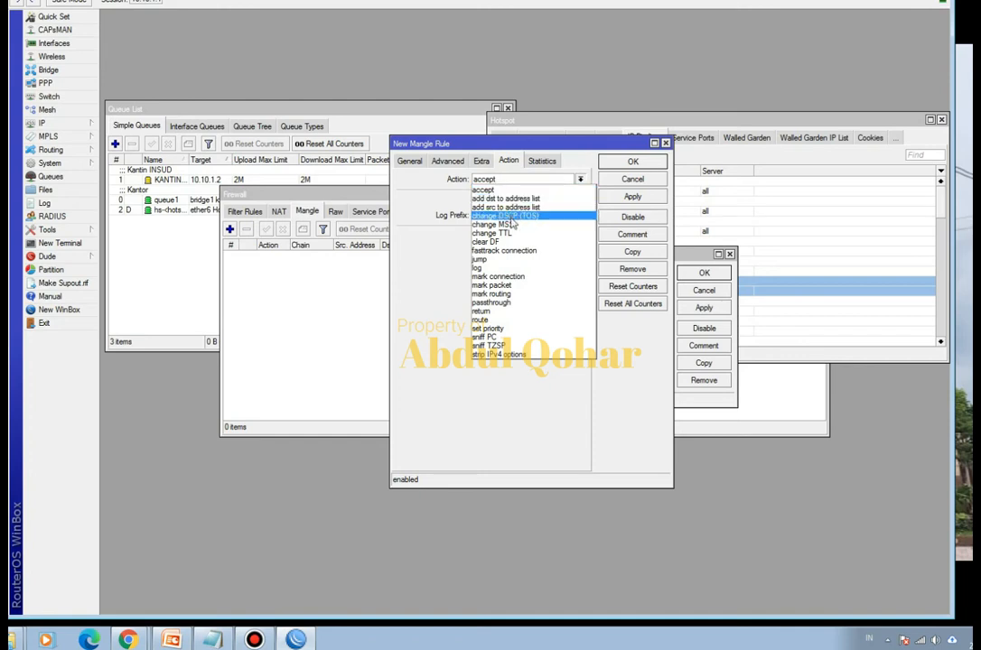
{"action": "left_click", "coordinate": [514, 276]}
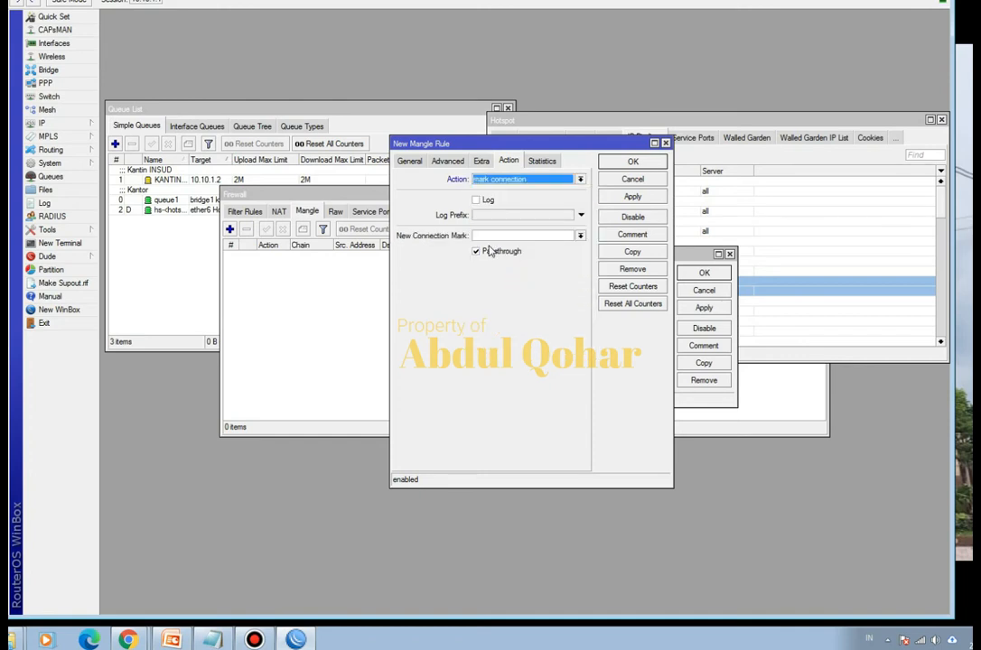
{"action": "left_click", "coordinate": [490, 236]}
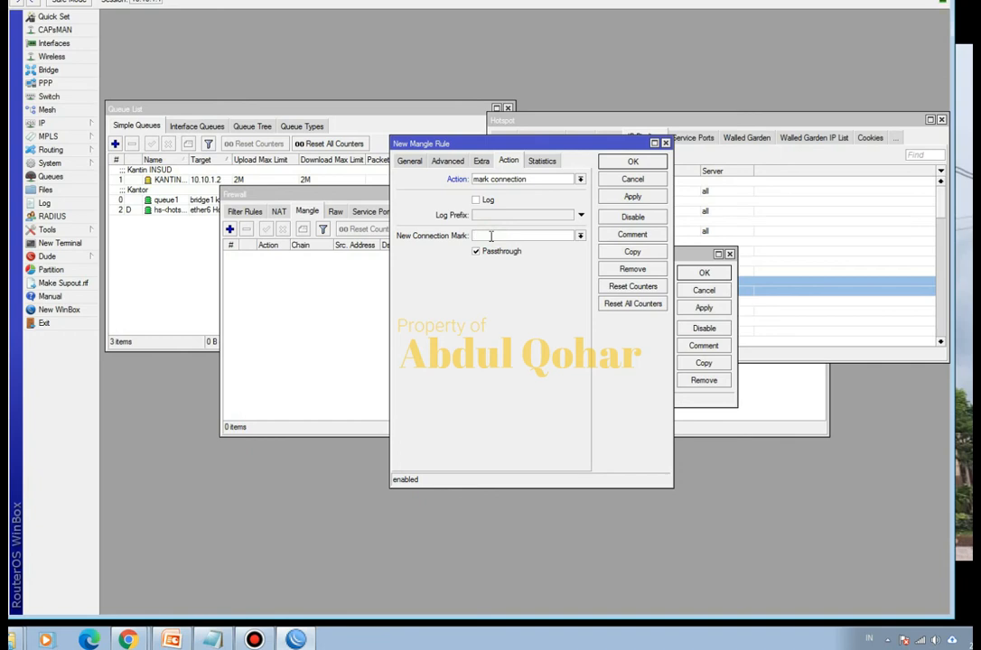
{"action": "type", "text": "IT-MARK-CON"}
- Recheck and save the mark connection rule with Passthrough enabled, and close the IT-PC binding and Hotspot windows
{"action": "left_click", "coordinate": [409, 161]}
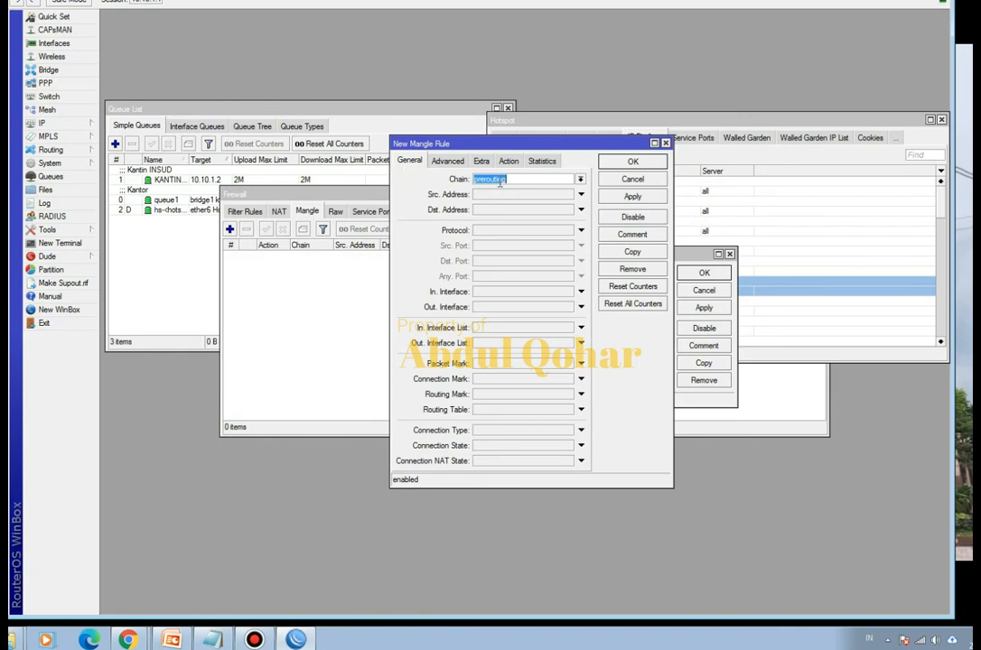
{"action": "left_click", "coordinate": [447, 161]}
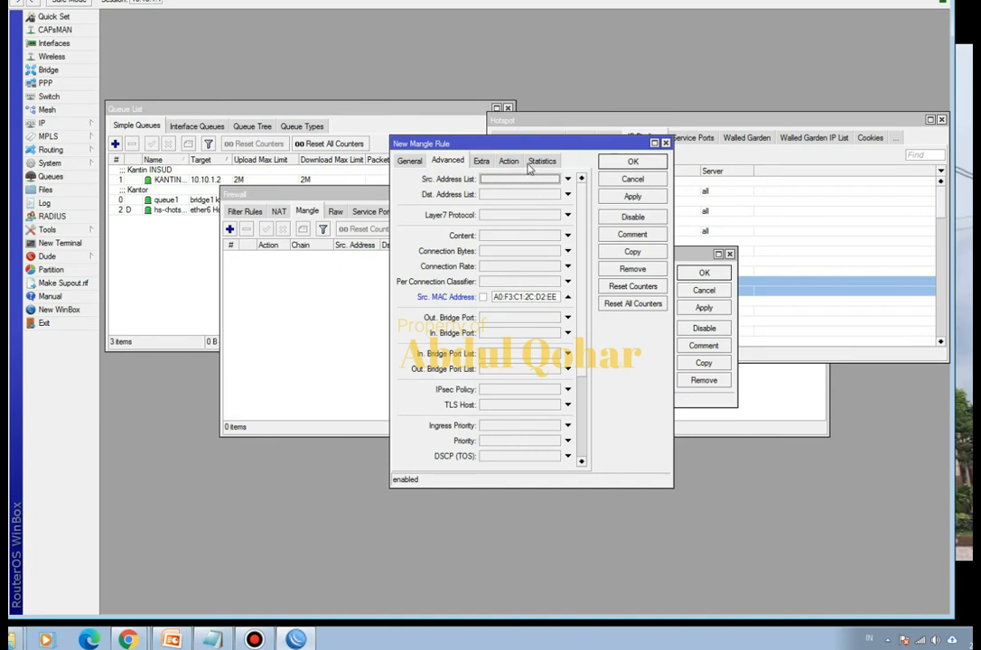
{"action": "left_click_drag", "start_coordinate": [533, 148], "coordinate": [485, 149]}
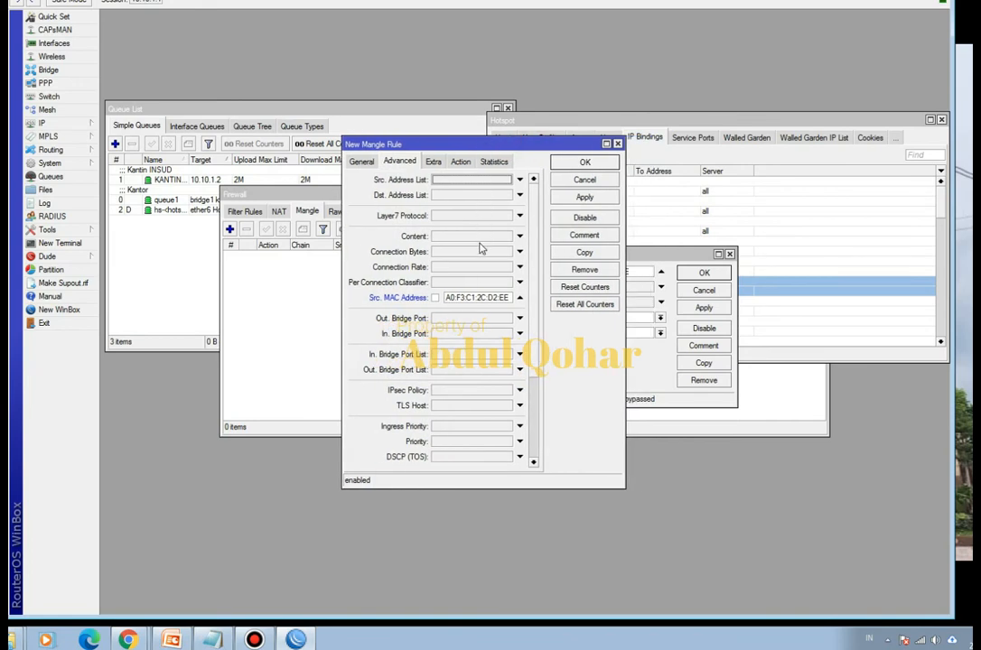
{"action": "left_click", "coordinate": [460, 161]}
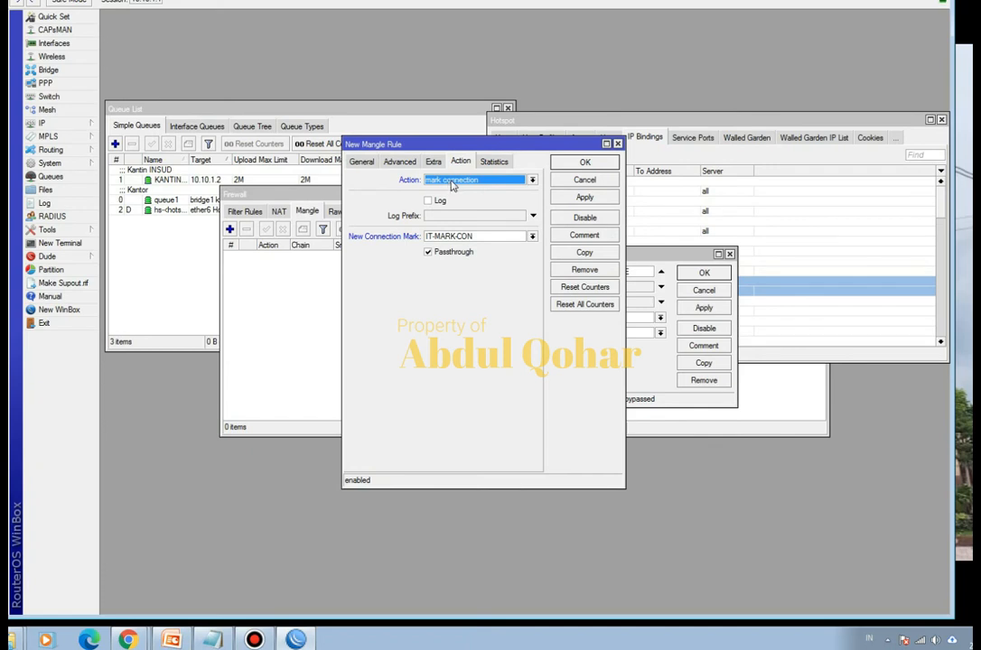
{"action": "left_click", "coordinate": [482, 236]}
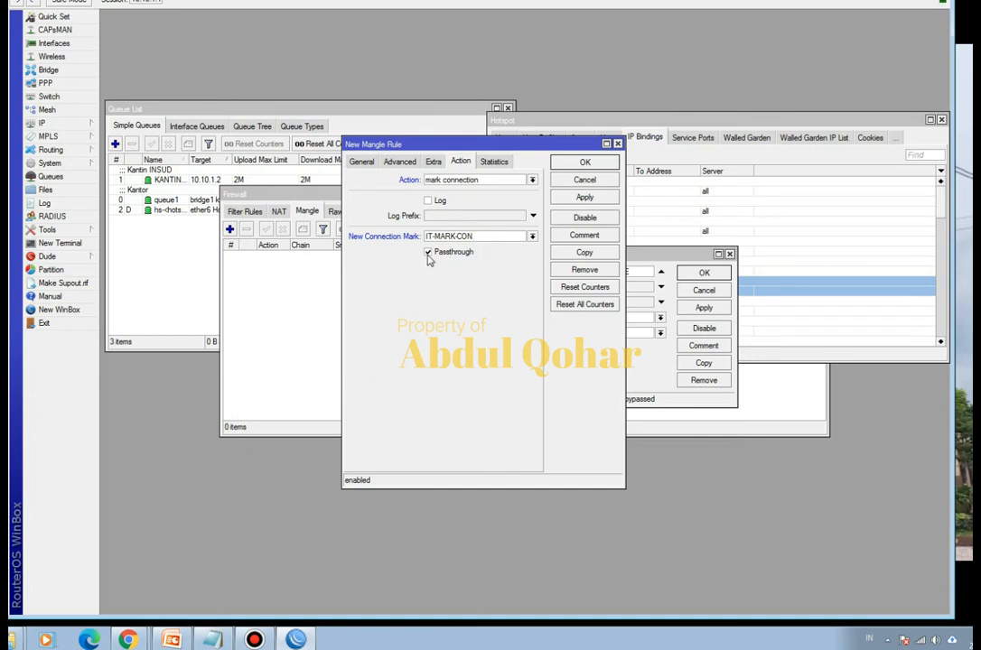
{"action": "left_click", "coordinate": [585, 161]}
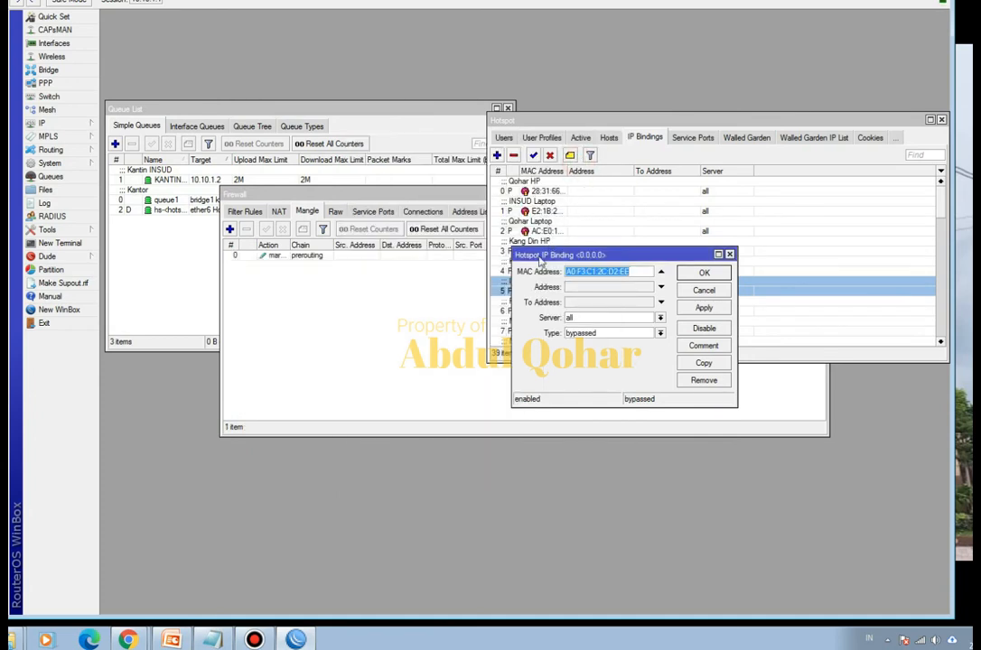
{"action": "left_click", "coordinate": [705, 272]}
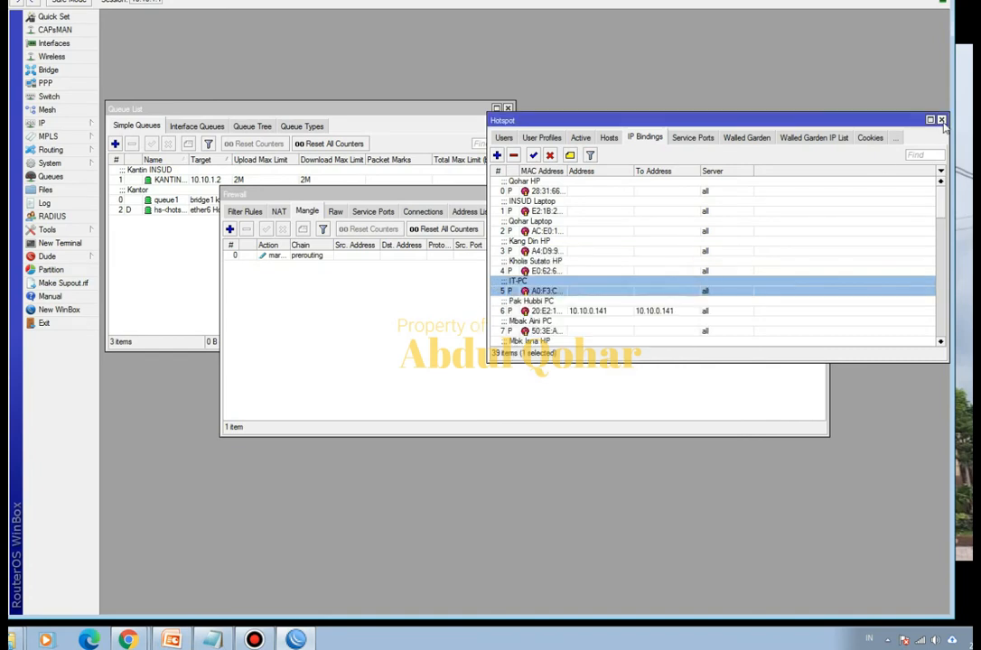
{"action": "left_click", "coordinate": [941, 120]}
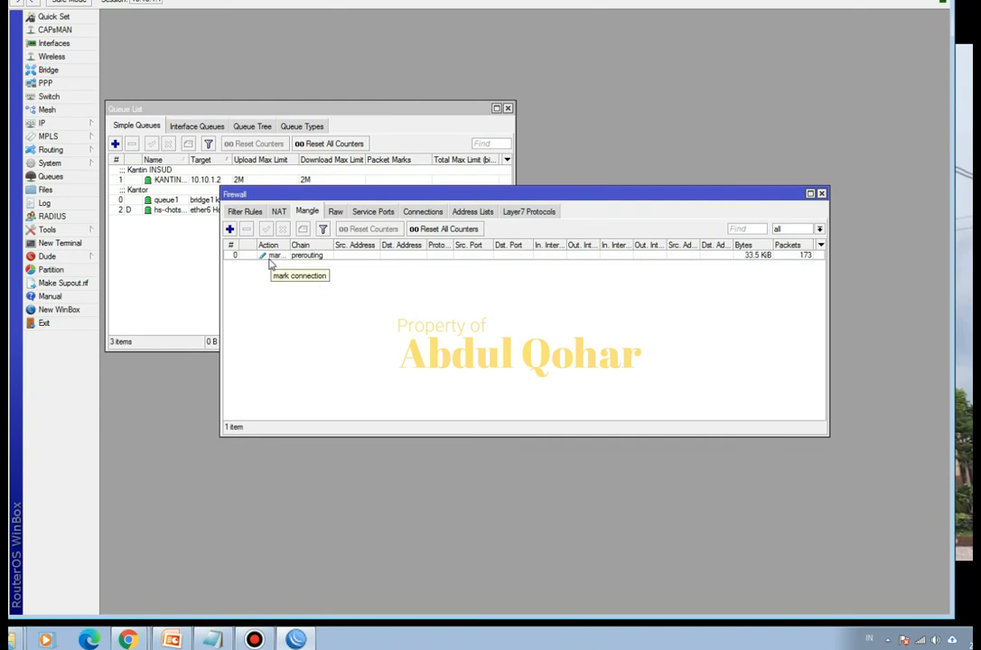
- Start a second mangle rule in the prerouting chain that matches the connection mark IT-MARK-CON
{"action": "left_click", "coordinate": [229, 228]}
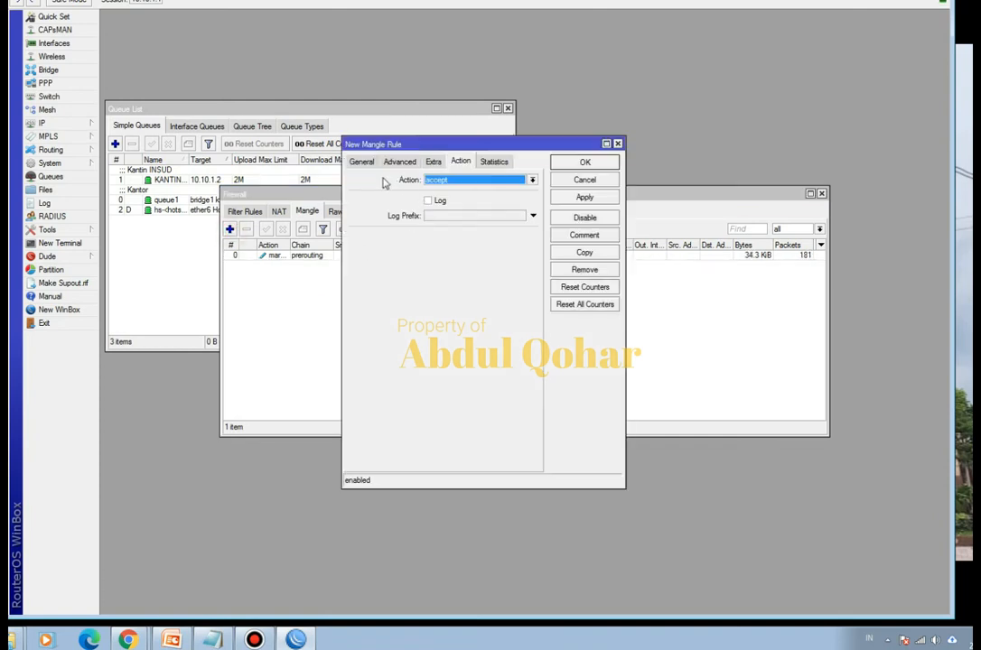
{"action": "left_click", "coordinate": [362, 161]}
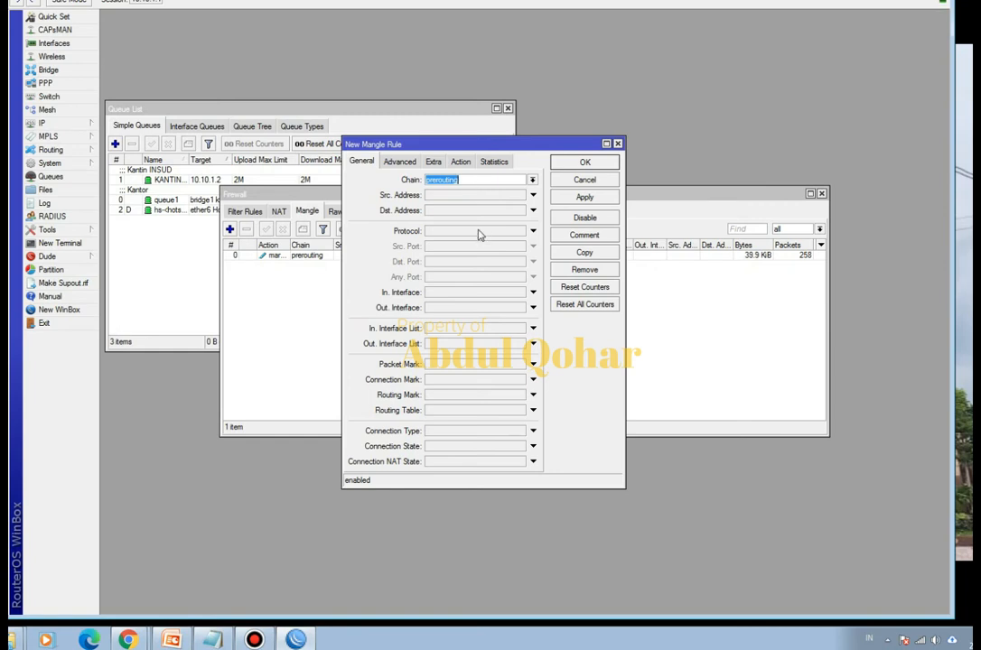
{"action": "left_click", "coordinate": [458, 382]}
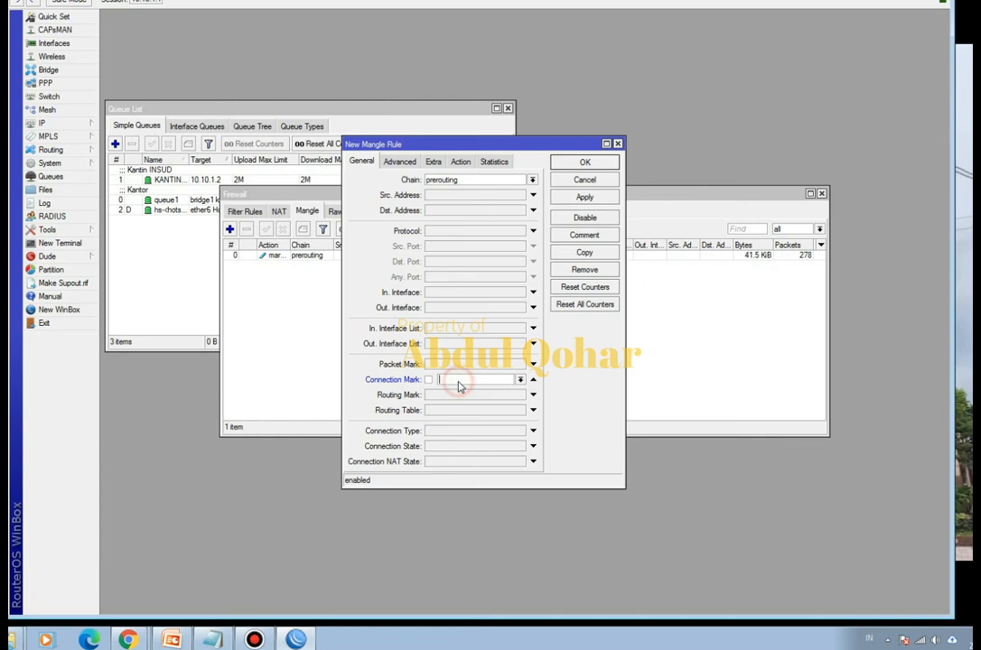
{"action": "left_click", "coordinate": [521, 379]}
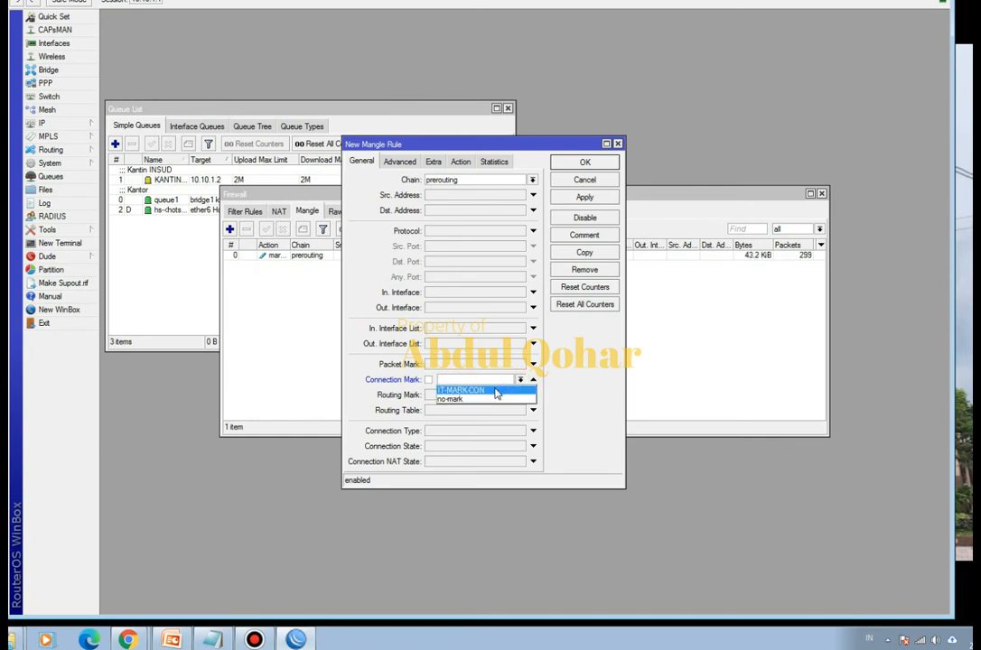
{"action": "left_click", "coordinate": [495, 390]}
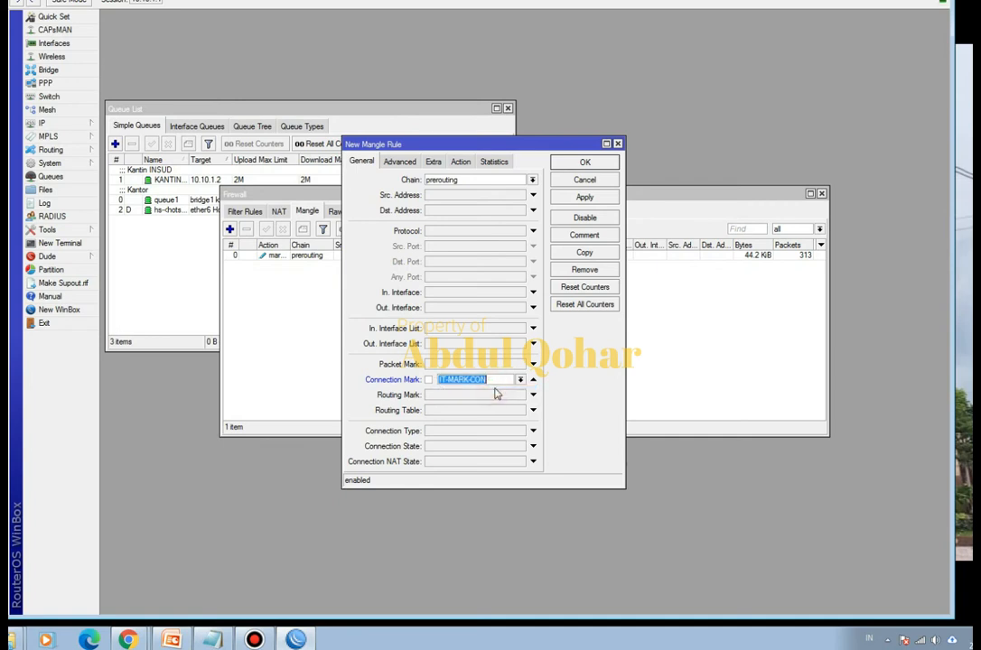
- Set the second rule's action to mark packet with the new packet mark PACKET-IT, save it, and move the Firewall window clear of the queue list
{"action": "left_click", "coordinate": [460, 163]}
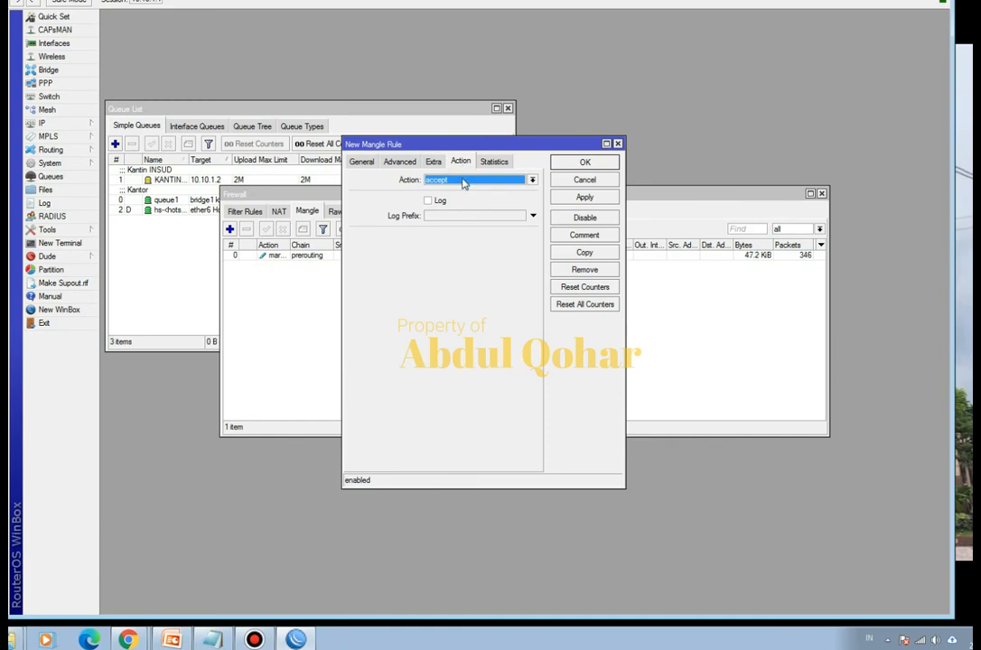
{"action": "left_click", "coordinate": [463, 181]}
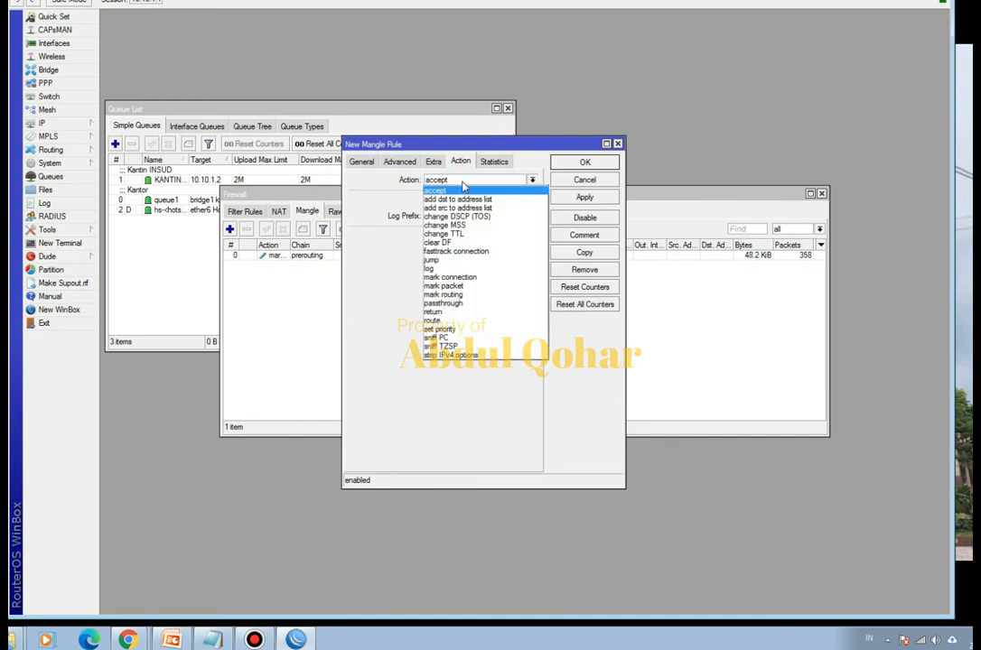
{"action": "left_click", "coordinate": [462, 287]}
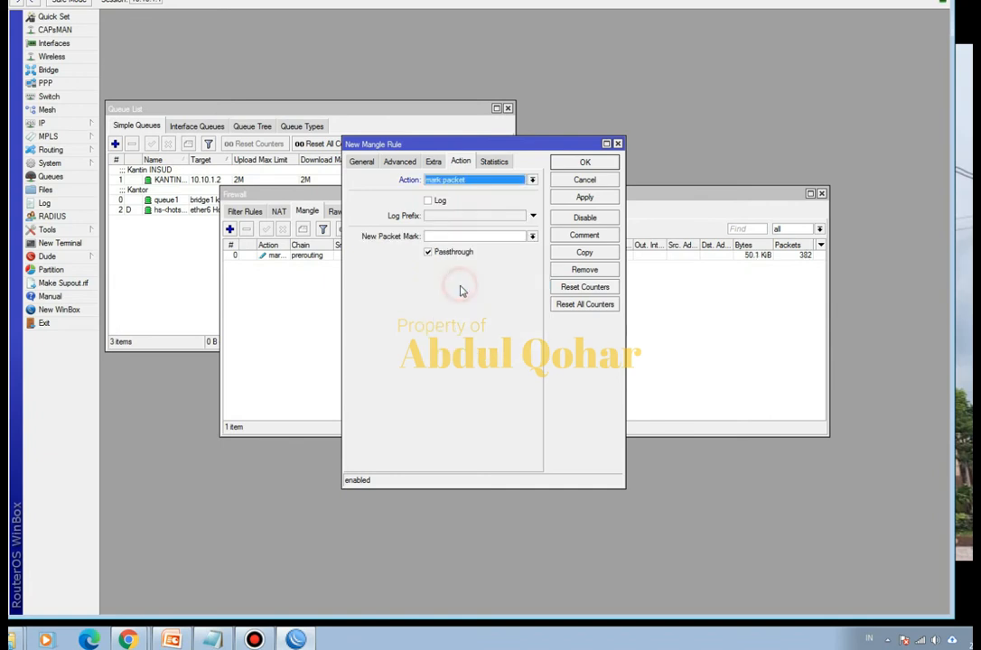
{"action": "left_click", "coordinate": [453, 235]}
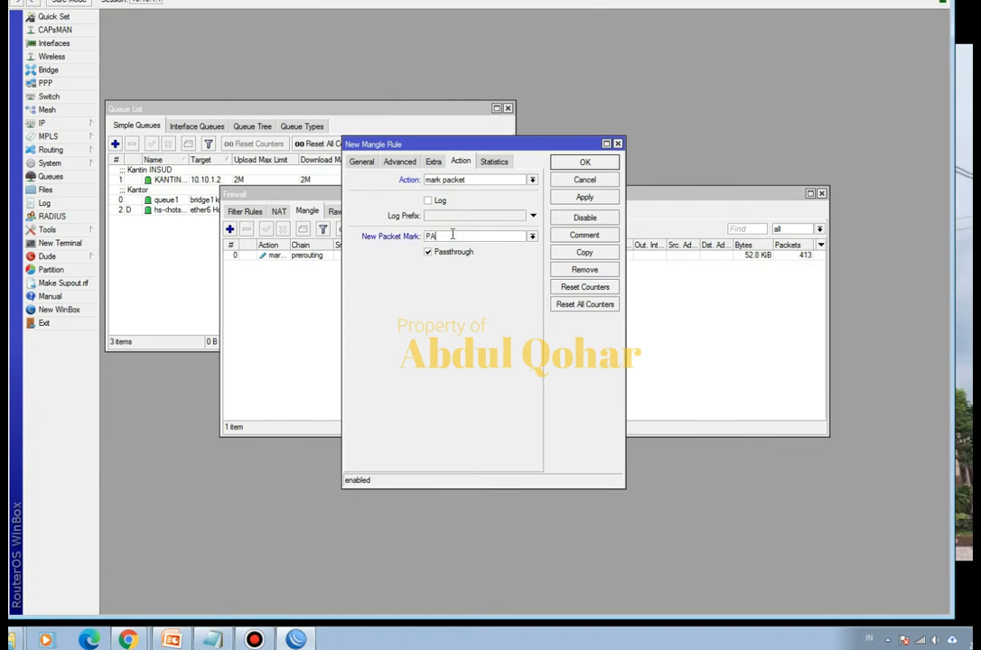
{"action": "type", "text": "PACKET-IT"}
{"action": "left_click", "coordinate": [586, 163]}
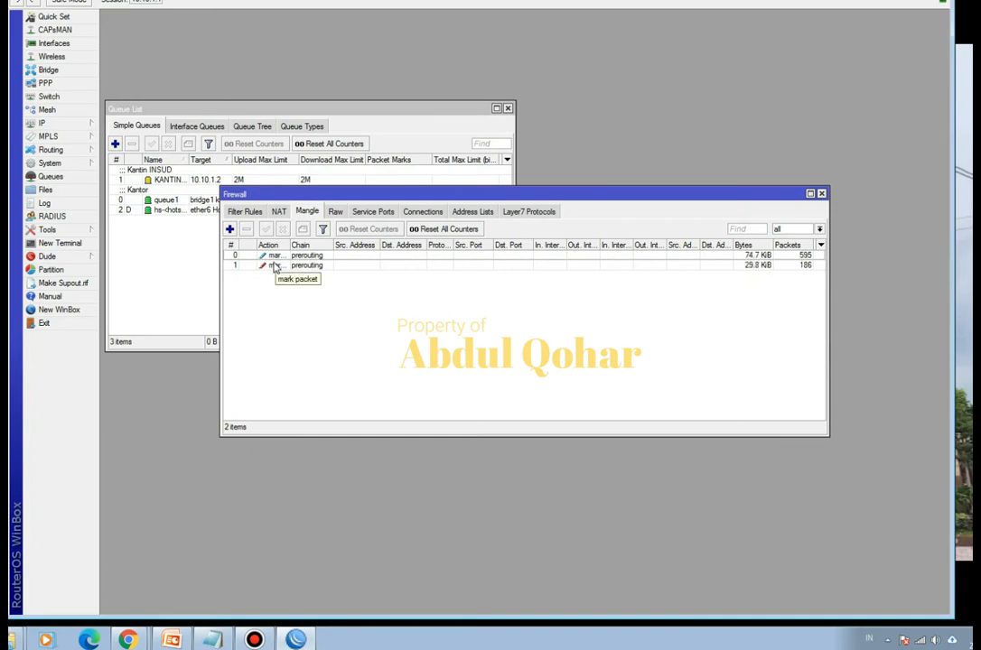
{"action": "left_click_drag", "start_coordinate": [347, 194], "coordinate": [465, 186]}
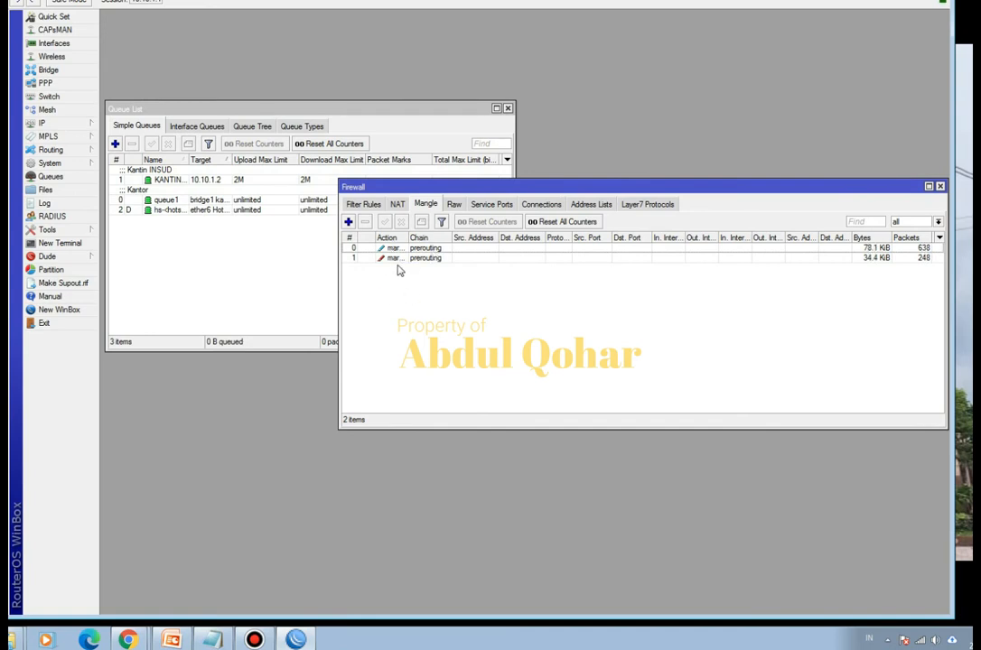
- Start a new simple queue named IT MARK targeting ether6 Hotspot, checking which wireless network the computer uses
{"action": "left_click", "coordinate": [52, 177]}
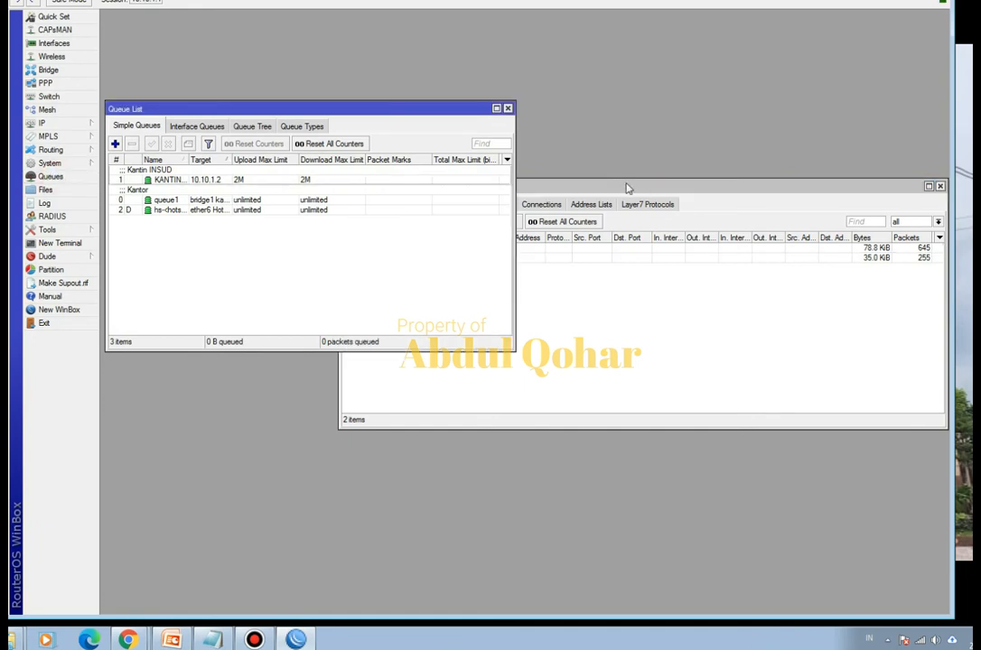
{"action": "left_click_drag", "start_coordinate": [614, 185], "coordinate": [753, 347]}
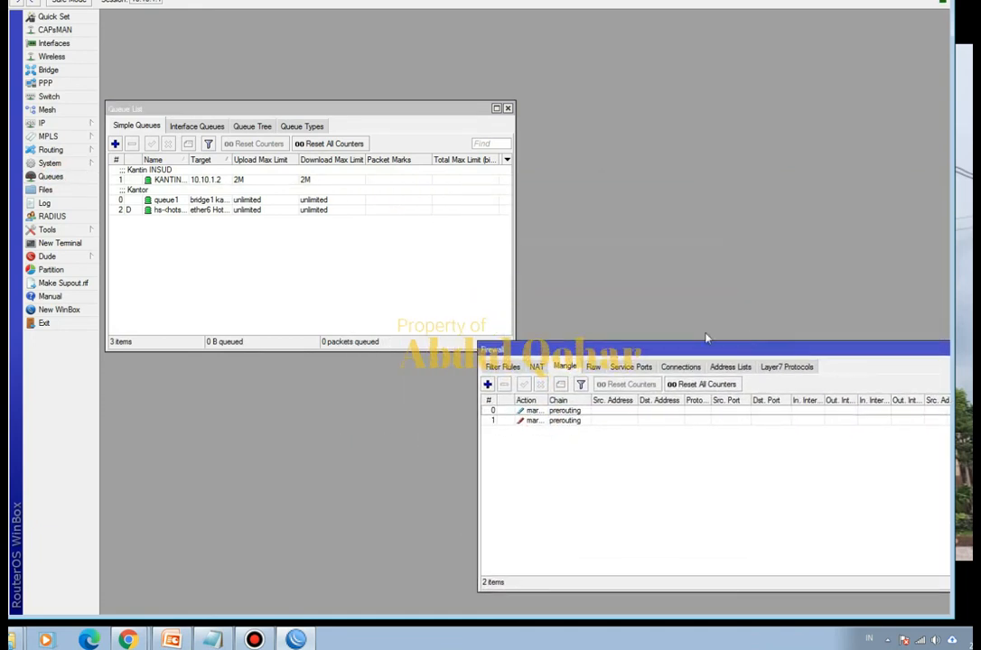
{"action": "left_click", "coordinate": [115, 143]}
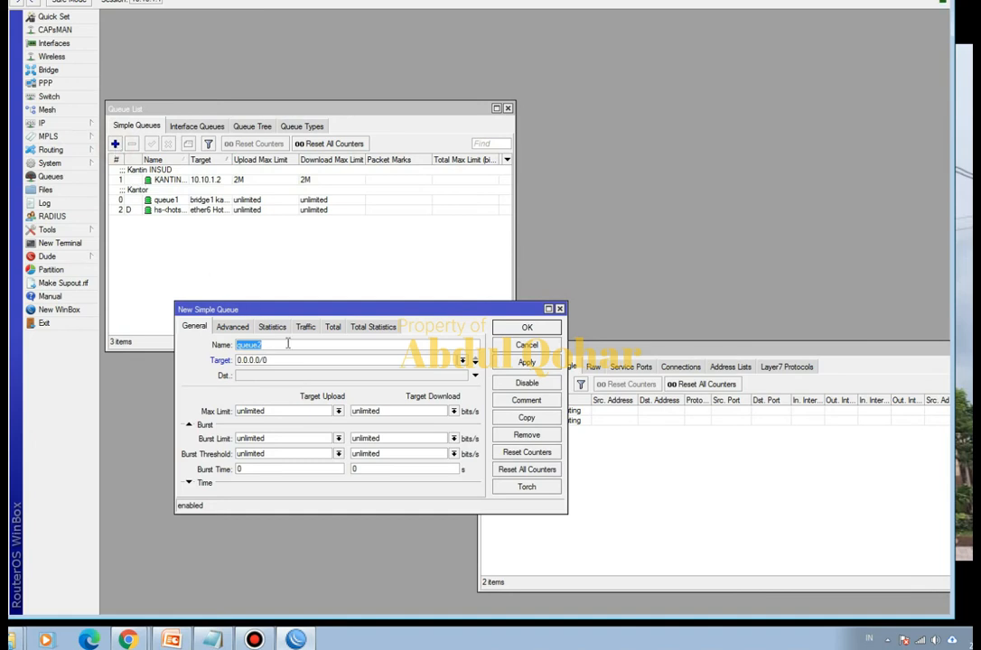
{"action": "key", "text": "BackSpace"}
{"action": "left_click", "coordinate": [461, 362]}
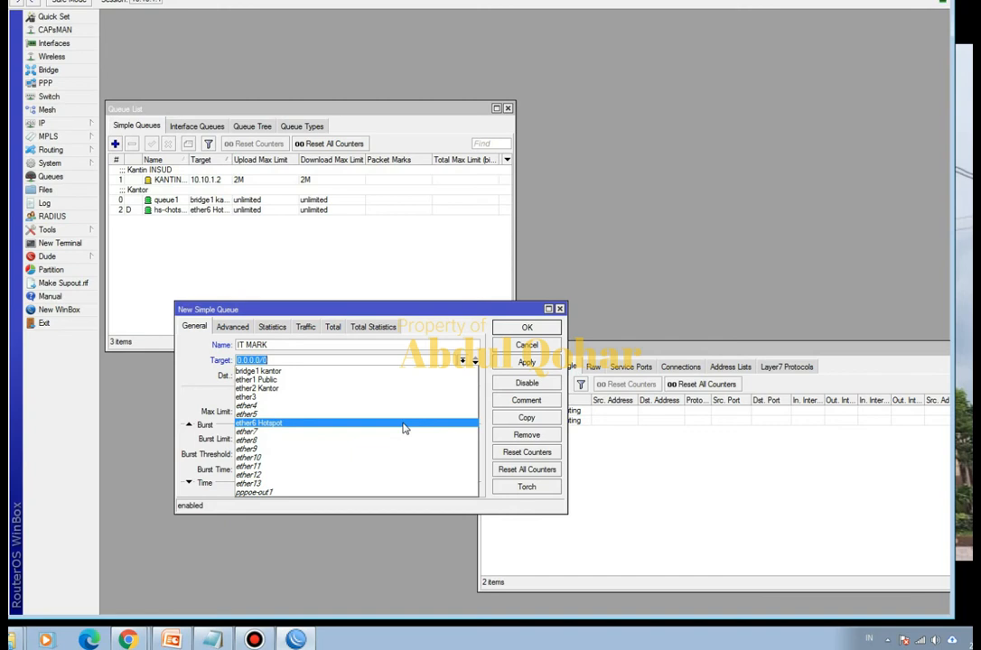
{"action": "left_click", "coordinate": [920, 642]}
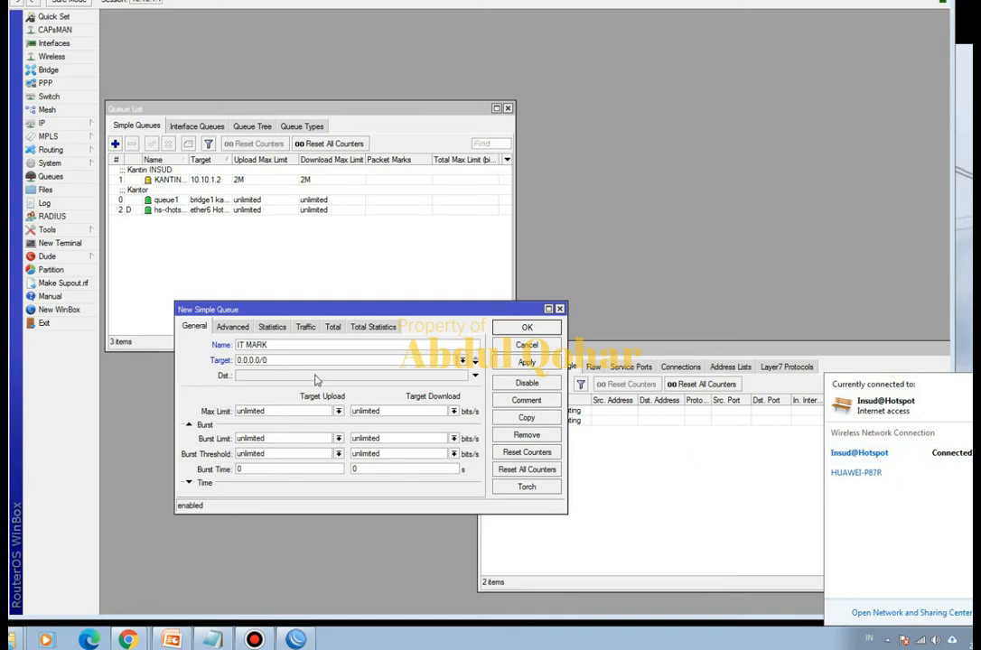
{"action": "left_click", "coordinate": [461, 363]}
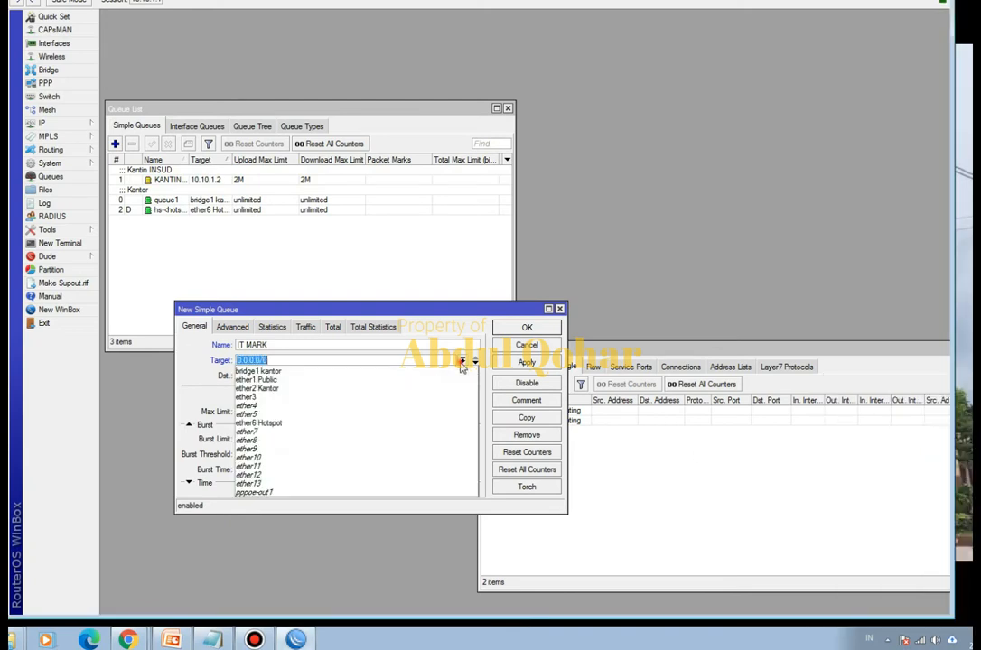
{"action": "left_click", "coordinate": [405, 425]}
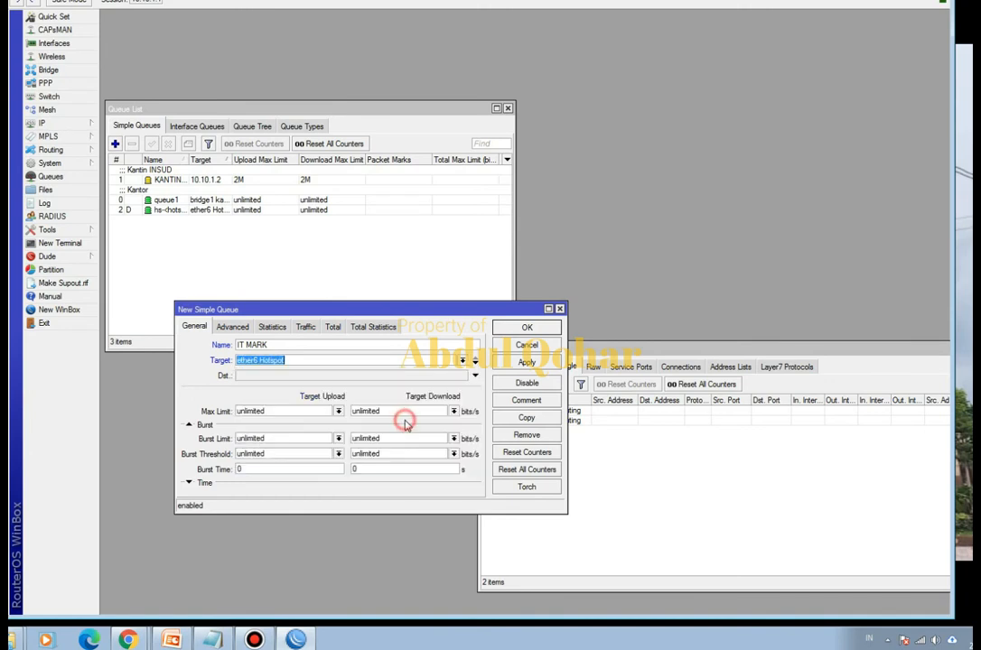
- Check the ether6 Hotspot entry's traffic in the interface list and close the list
{"action": "left_click", "coordinate": [59, 45]}
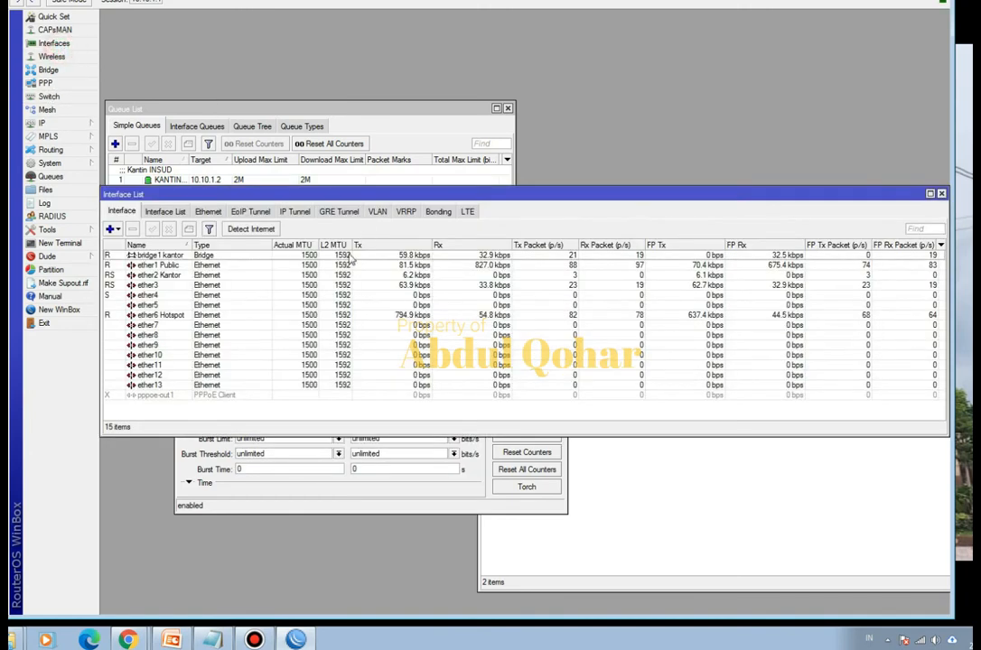
{"action": "left_click", "coordinate": [163, 316]}
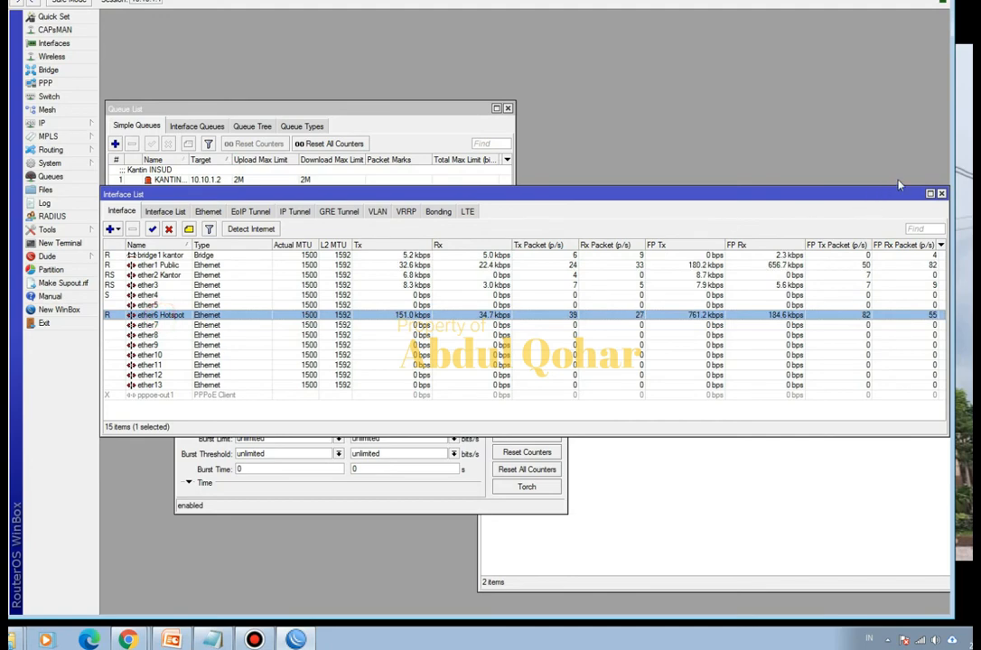
{"action": "left_click", "coordinate": [942, 194]}
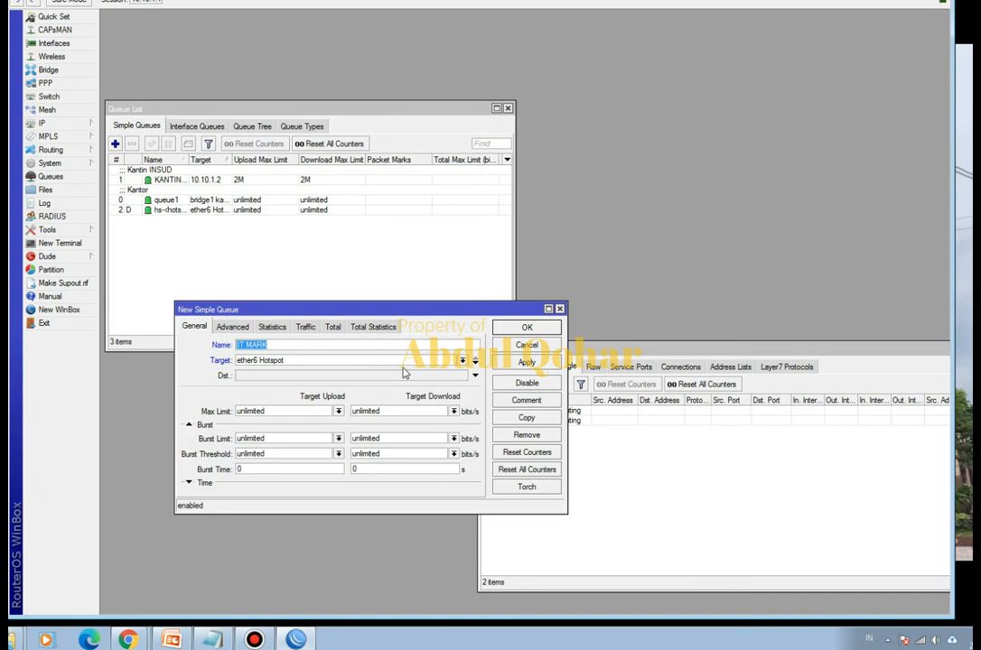
- Set the IT MARK queue's maximum limit to 3M for upload and 3M for download
{"action": "left_click", "coordinate": [339, 411]}
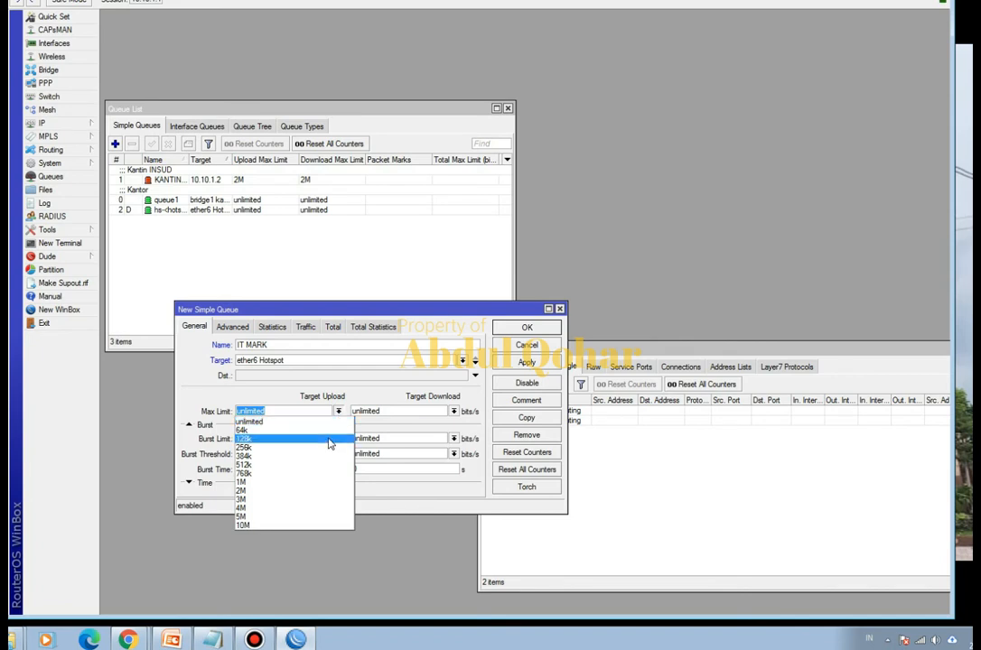
{"action": "left_click", "coordinate": [299, 502]}
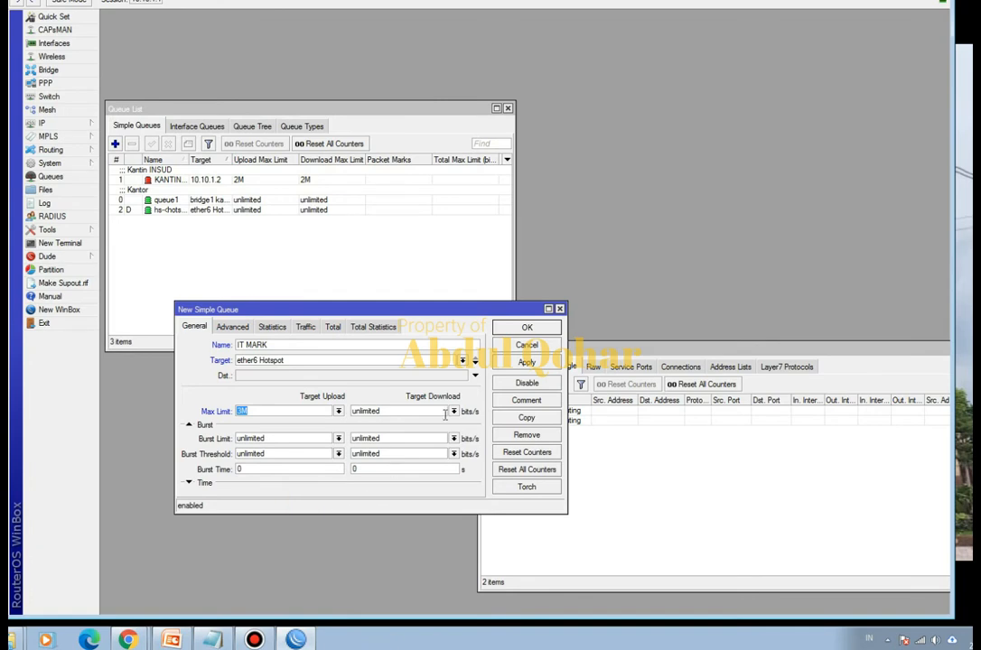
{"action": "left_click", "coordinate": [453, 411]}
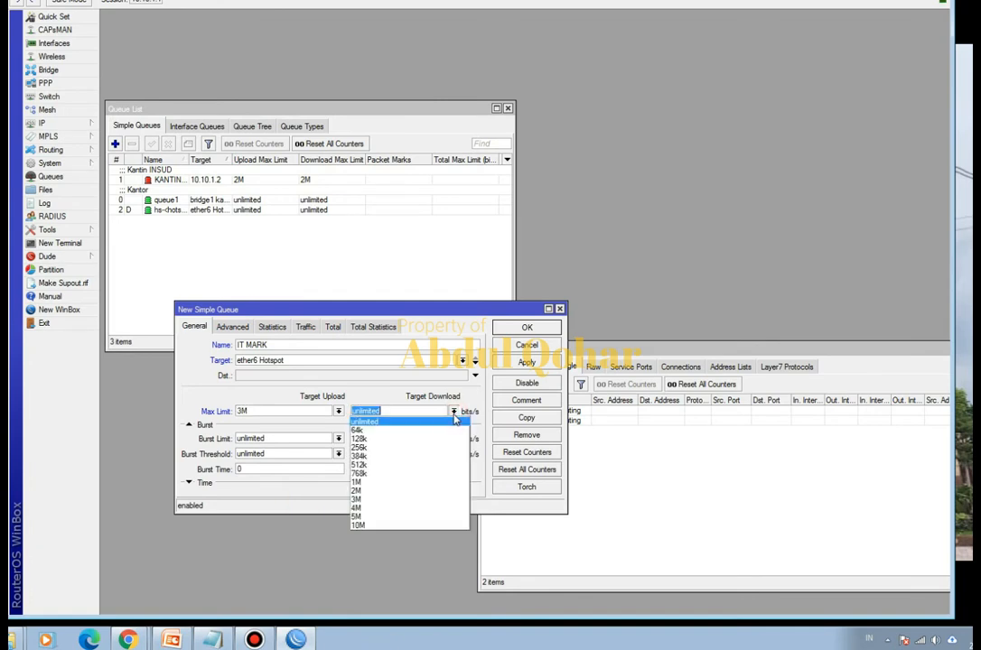
{"action": "left_click", "coordinate": [426, 498]}
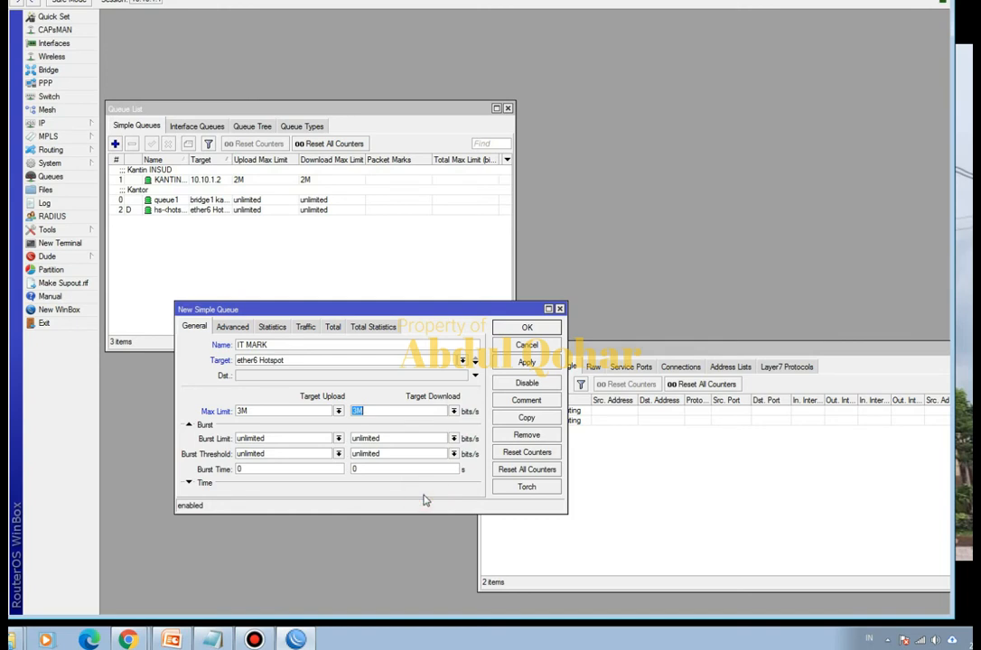
- Assign the packet mark PACKET-IT to the IT MARK queue and save the queue
{"action": "left_click", "coordinate": [236, 328]}
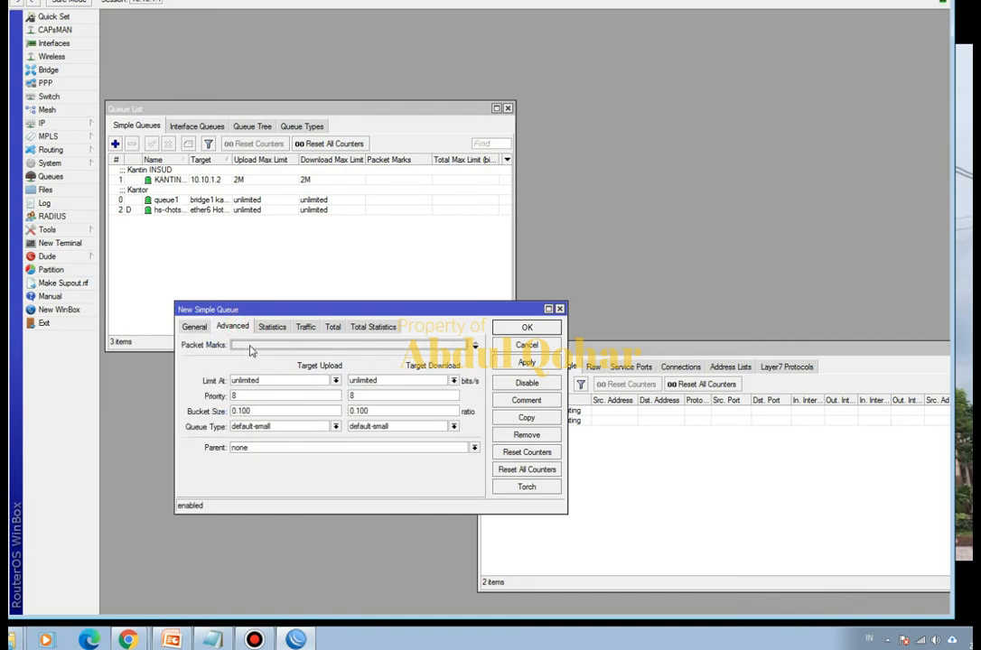
{"action": "left_click", "coordinate": [252, 345]}
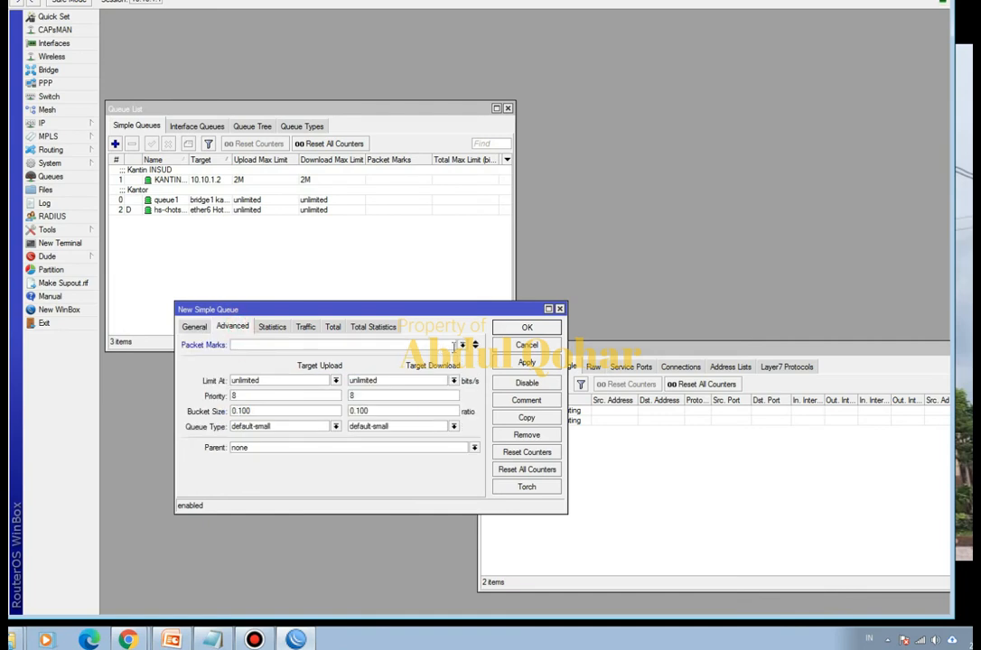
{"action": "left_click", "coordinate": [463, 345]}
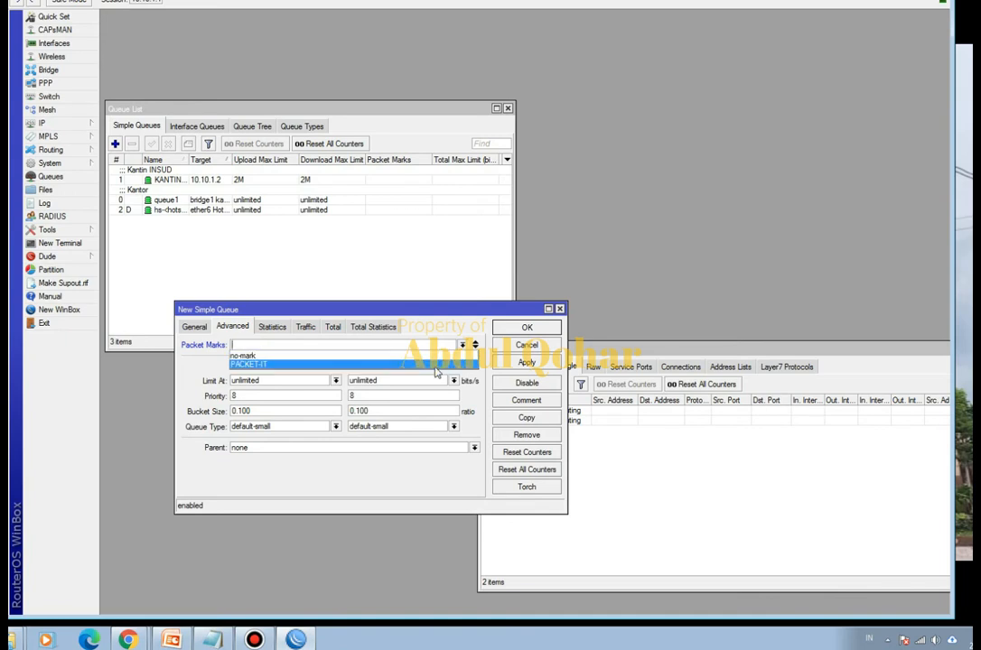
{"action": "left_click", "coordinate": [434, 366]}
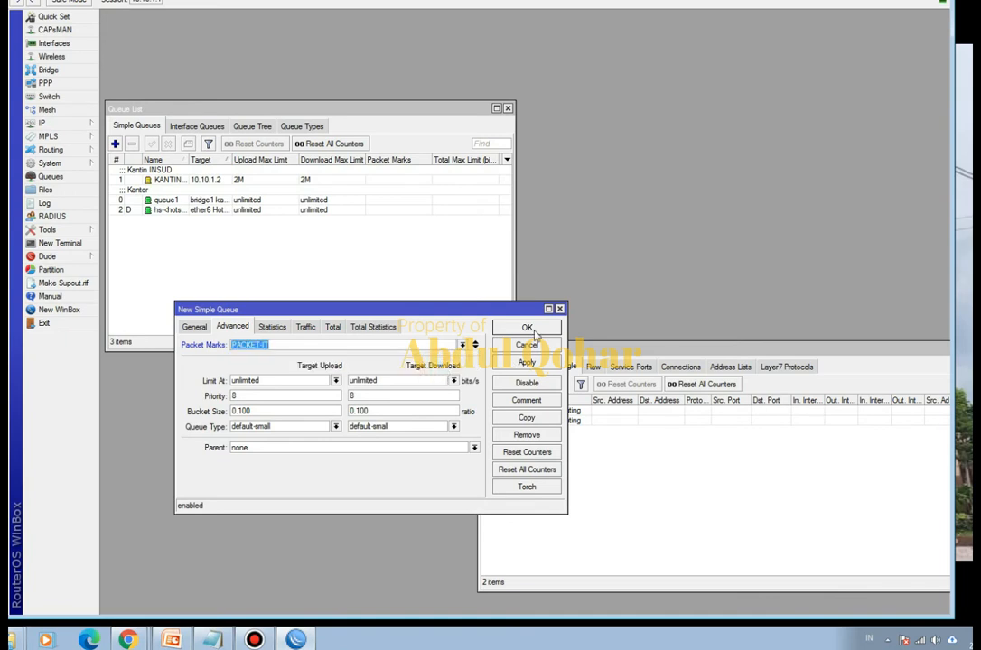
{"action": "left_click", "coordinate": [526, 328]}
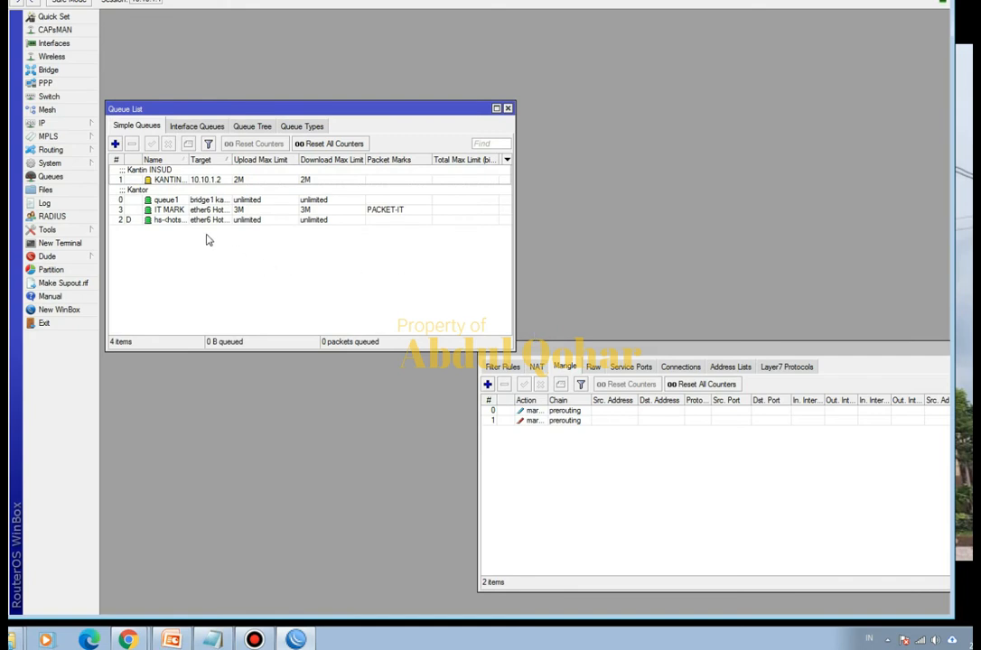
- Reboot the router and reconnect the management session to it
{"action": "left_click", "coordinate": [172, 210]}
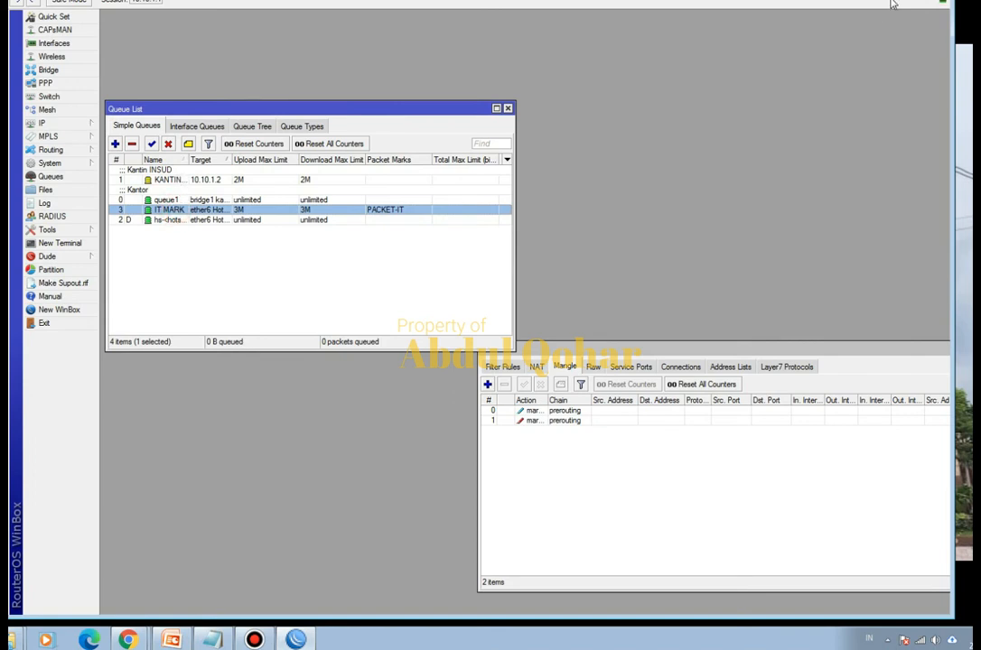
{"action": "left_click", "coordinate": [65, 164]}
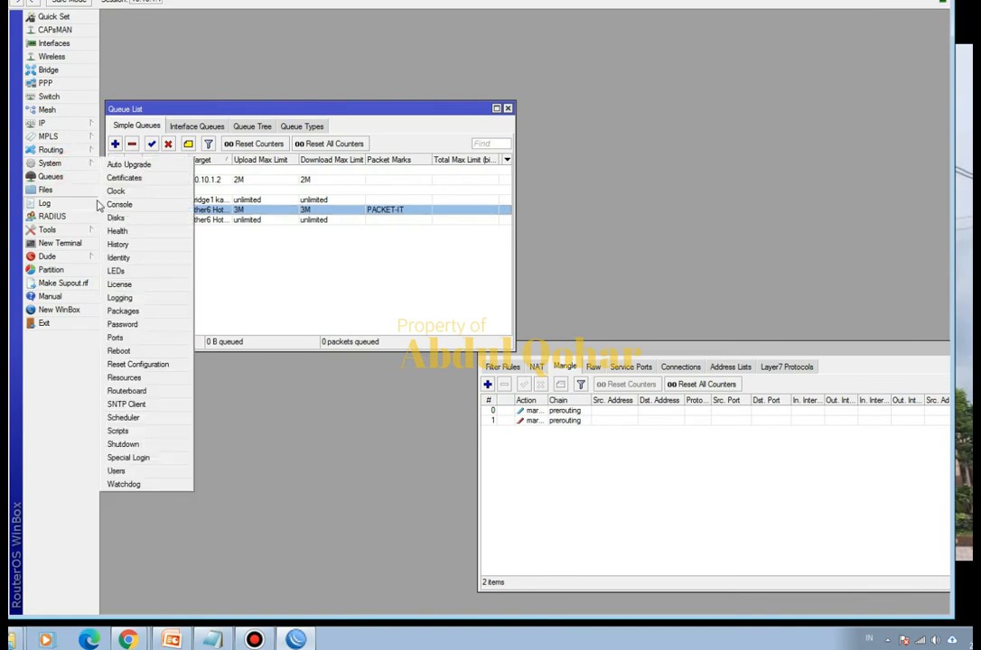
{"action": "left_click", "coordinate": [145, 353]}
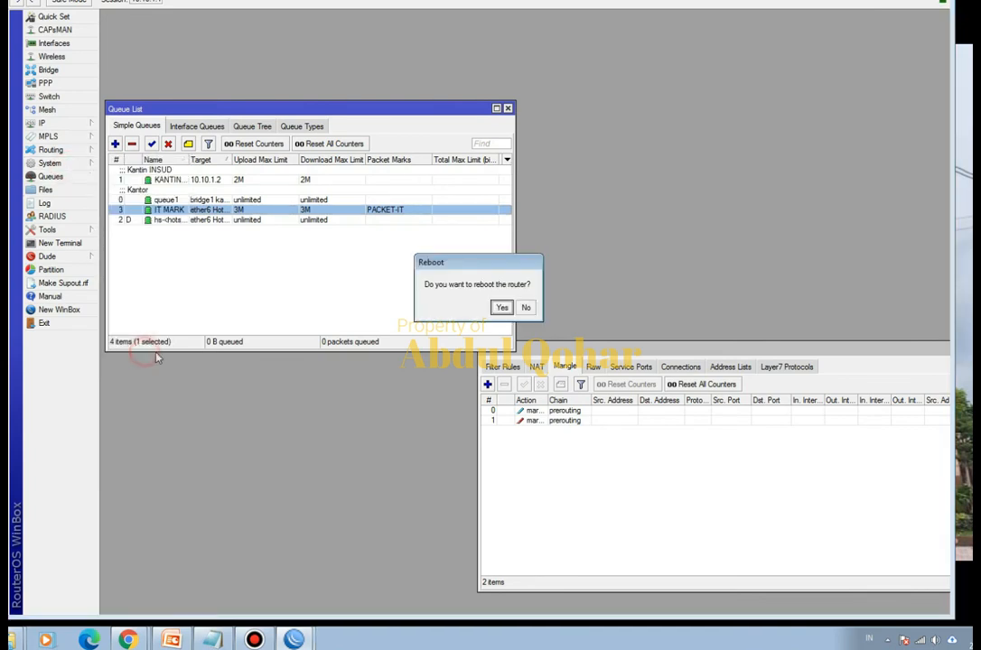
{"action": "left_click", "coordinate": [499, 309]}
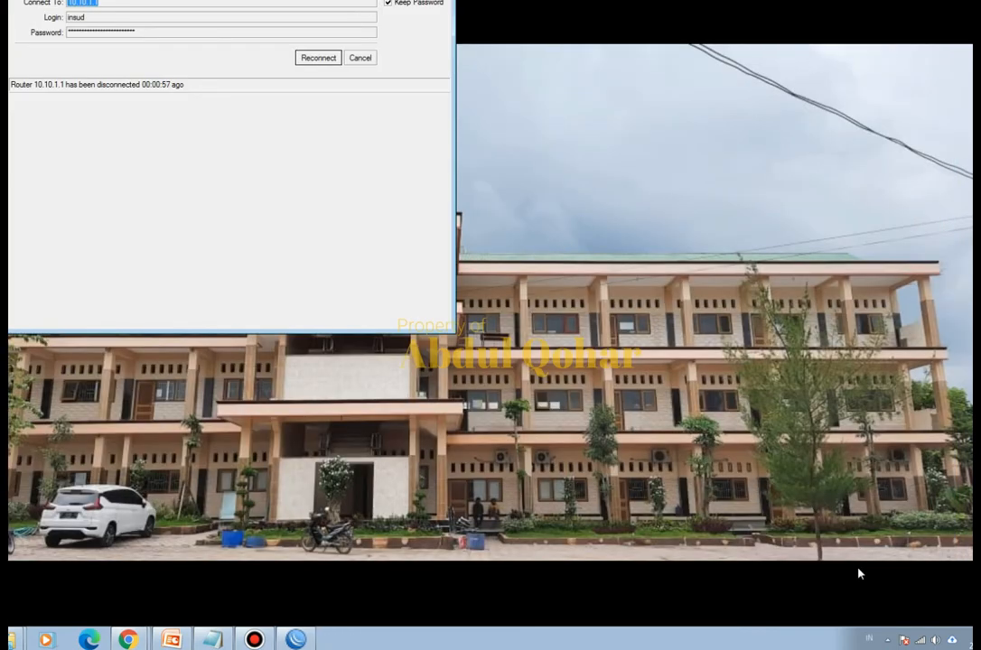
{"action": "left_click", "coordinate": [314, 59]}
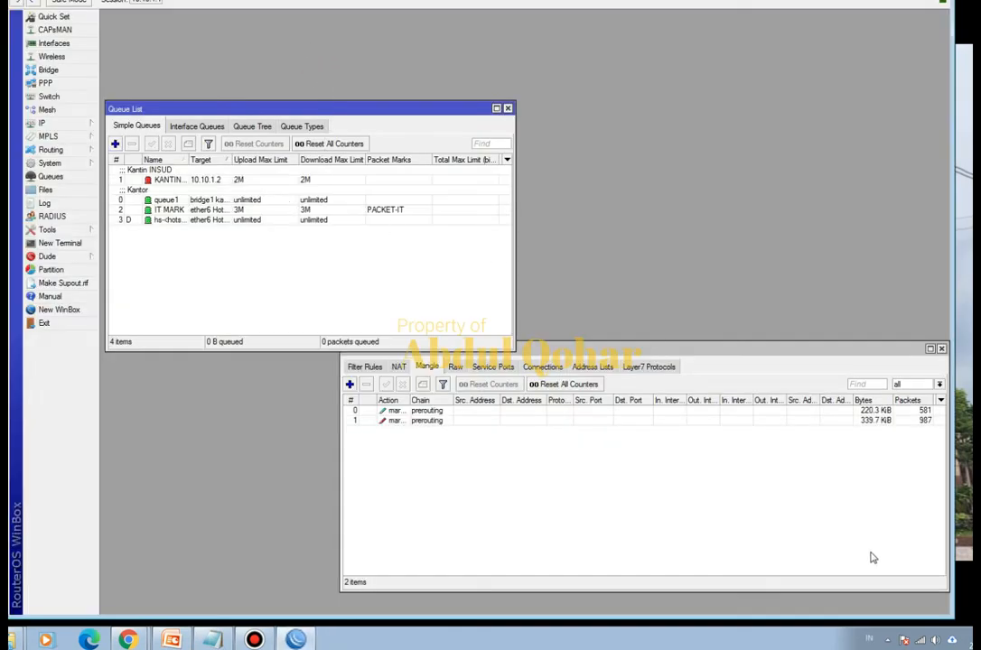
- Disconnect the computer from the Insud@Hotspot wireless network and connect to it again
{"action": "left_click", "coordinate": [920, 640]}
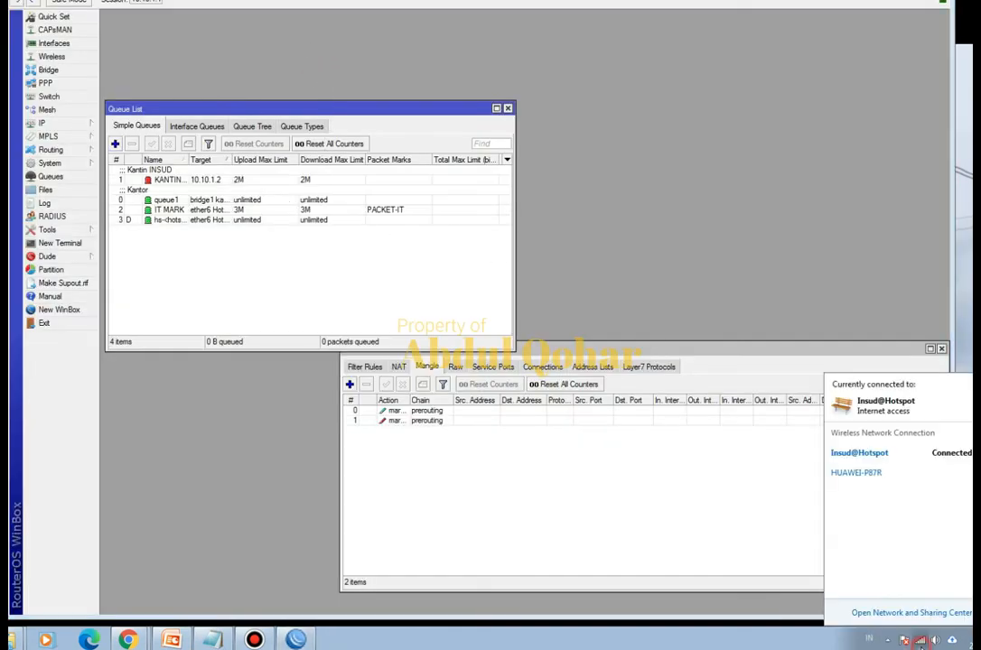
{"action": "left_click", "coordinate": [914, 456]}
{"action": "left_click", "coordinate": [957, 472]}
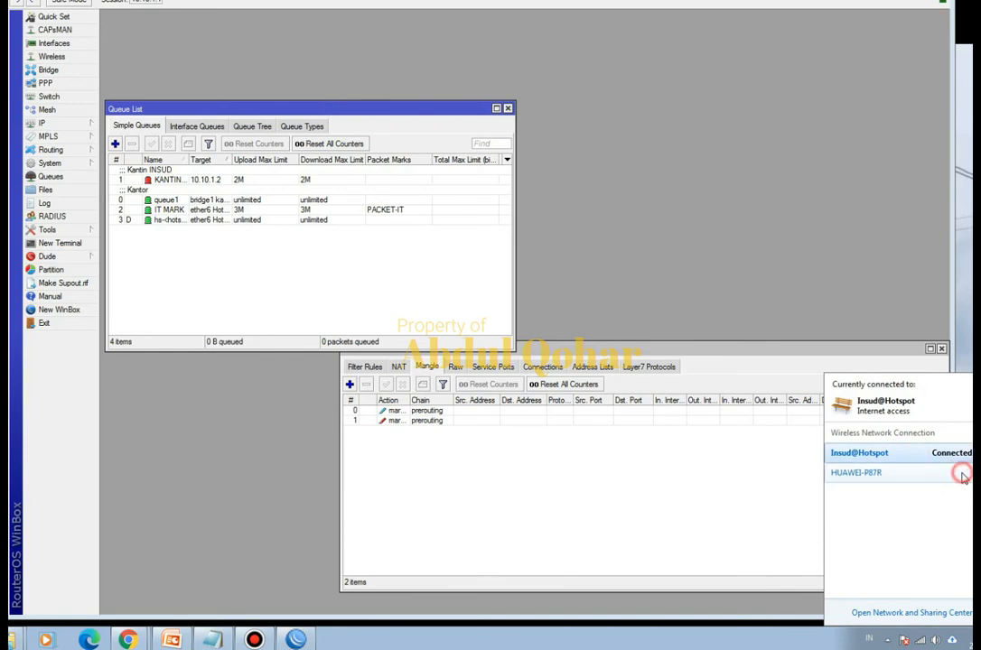
{"action": "left_click", "coordinate": [936, 459]}
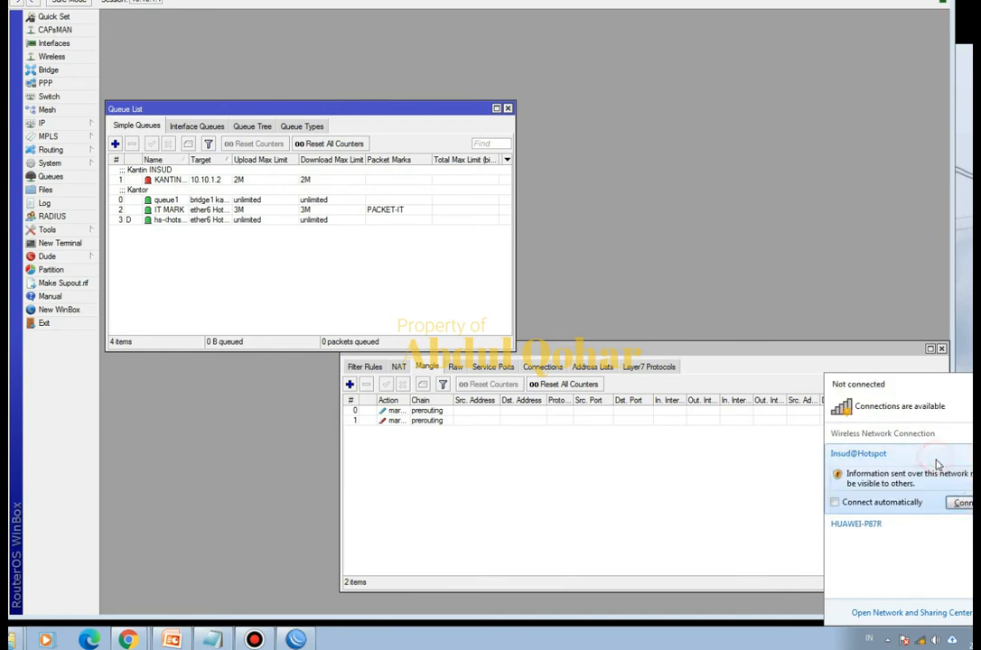
{"action": "left_click", "coordinate": [960, 504]}
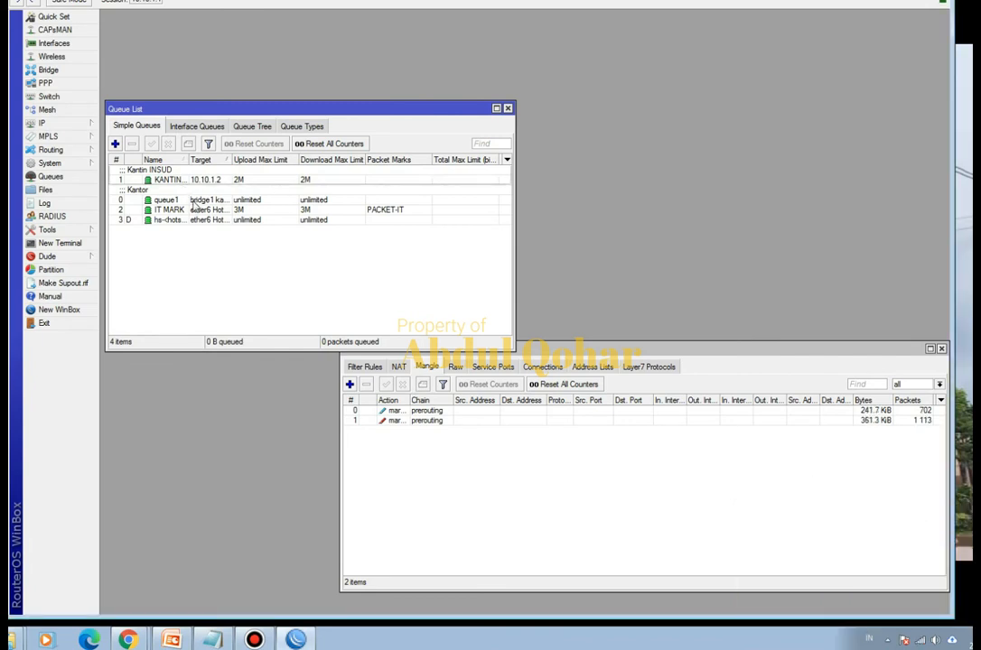
{"action": "left_click", "coordinate": [172, 211]}
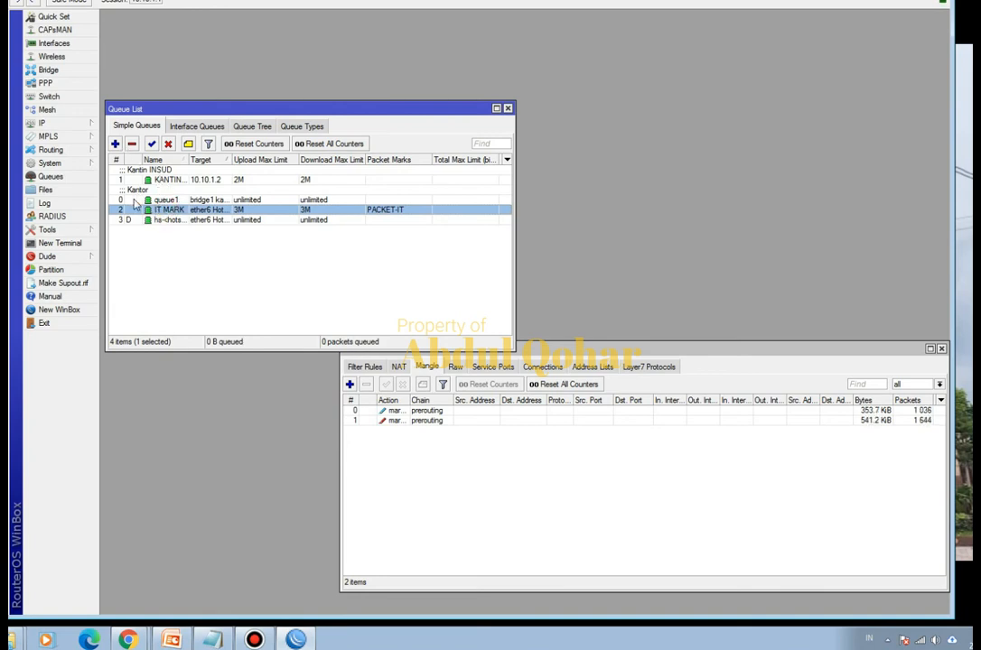
{"action": "right_click", "coordinate": [132, 214]}
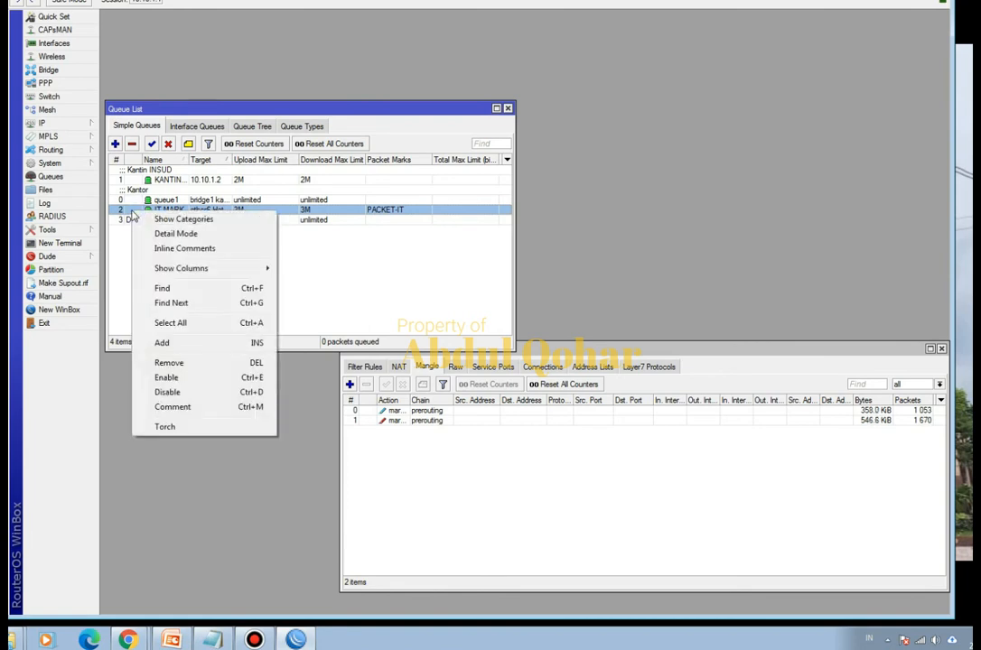
{"action": "left_click", "coordinate": [277, 236]}
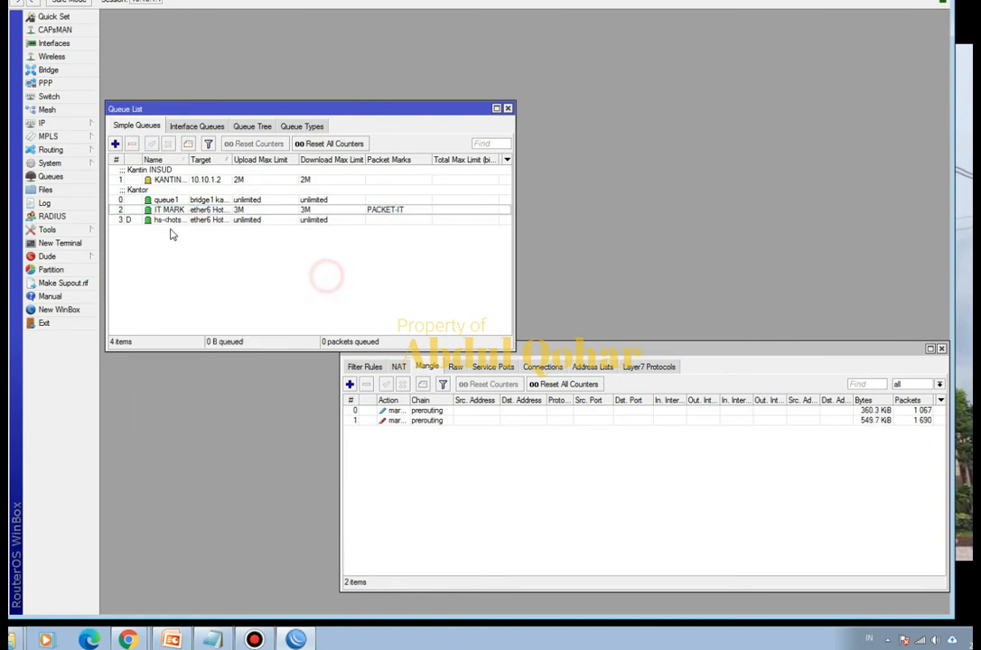
{"action": "left_click", "coordinate": [170, 211]}
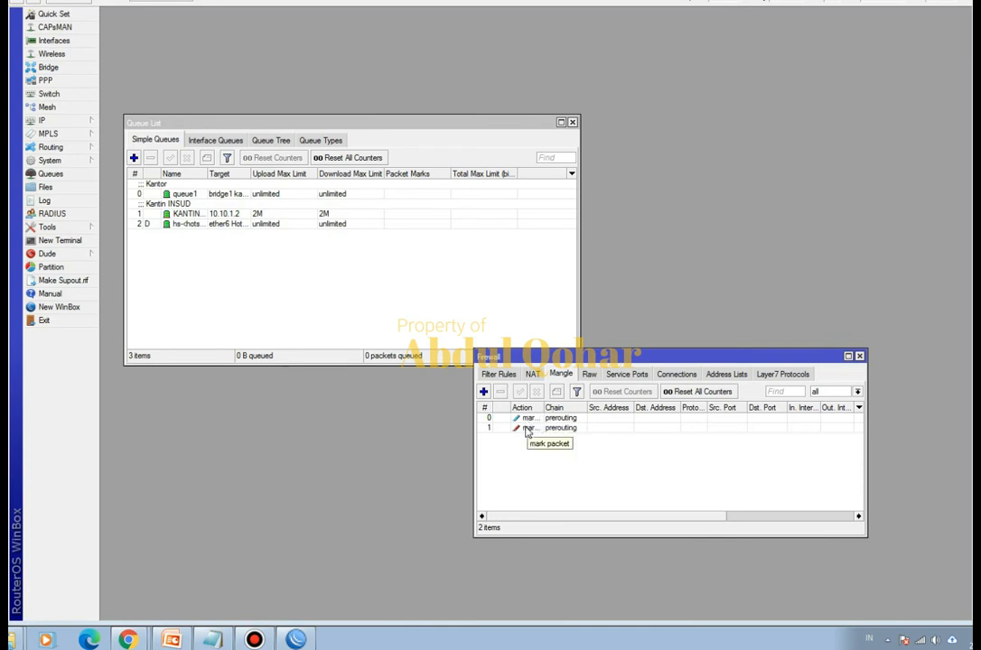
{"action": "left_click", "coordinate": [134, 159]}
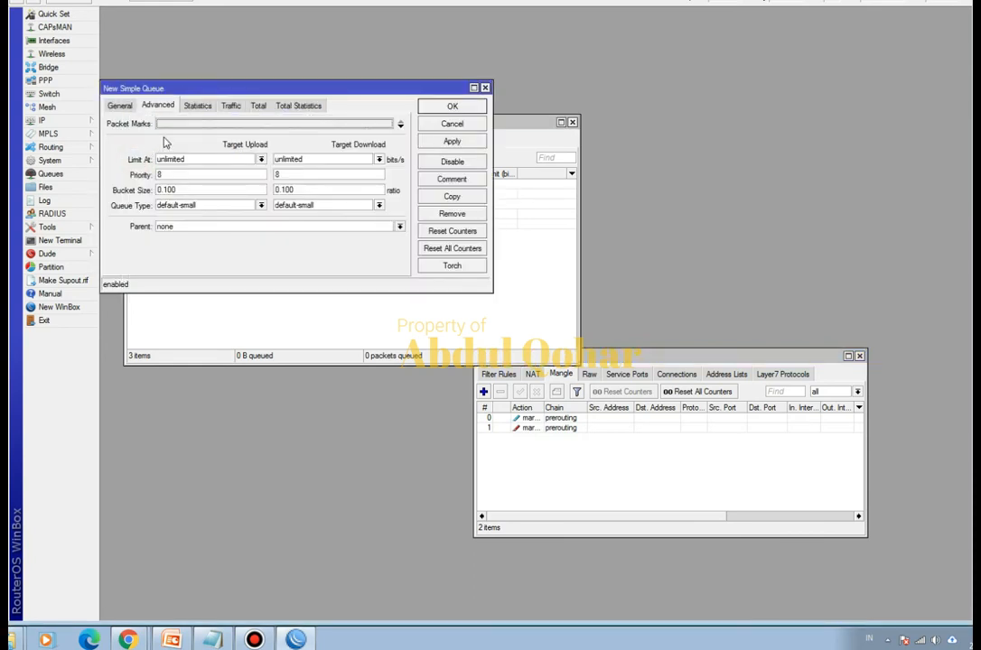
{"action": "left_click", "coordinate": [121, 106]}
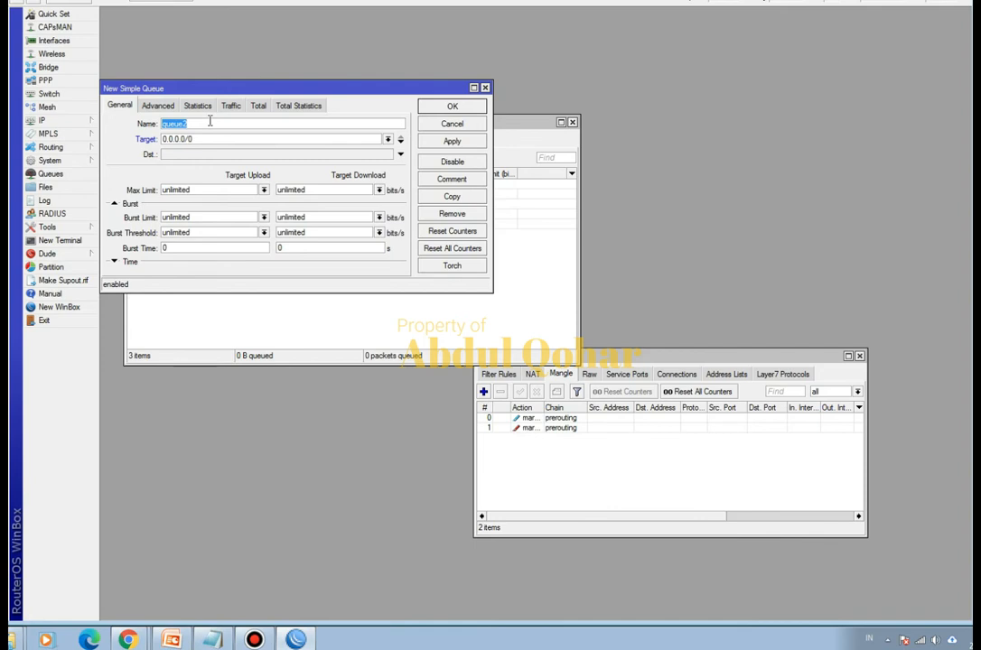
{"action": "key", "text": "BackSpace"}
{"action": "left_click", "coordinate": [386, 139]}
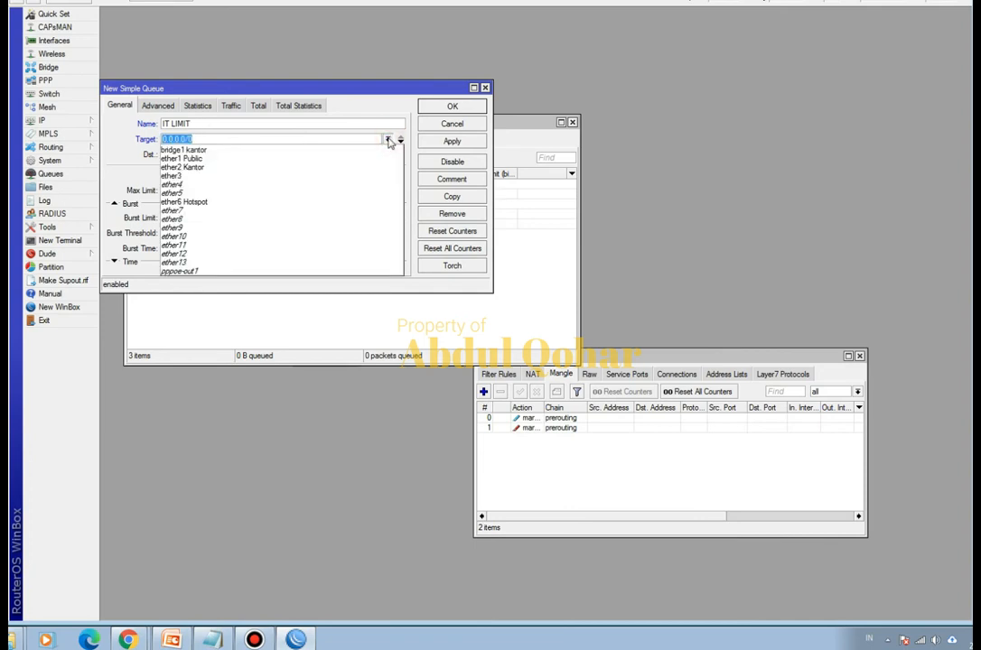
{"action": "left_click", "coordinate": [243, 203]}
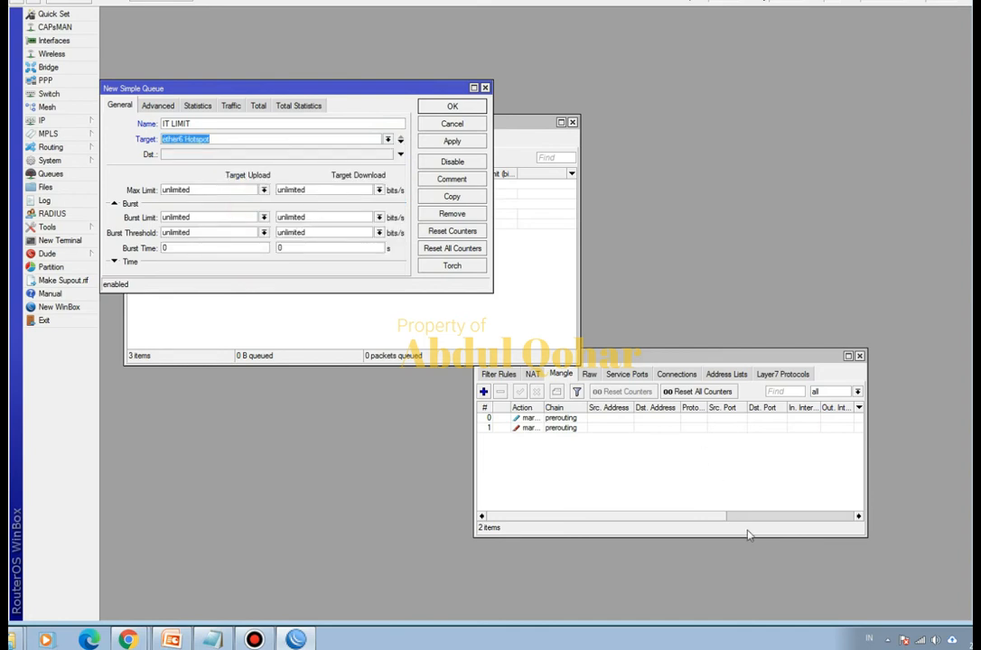
- Connect the computer to the Insud@Hotspot wireless network and return to the router's queue list
{"action": "left_click", "coordinate": [921, 641]}
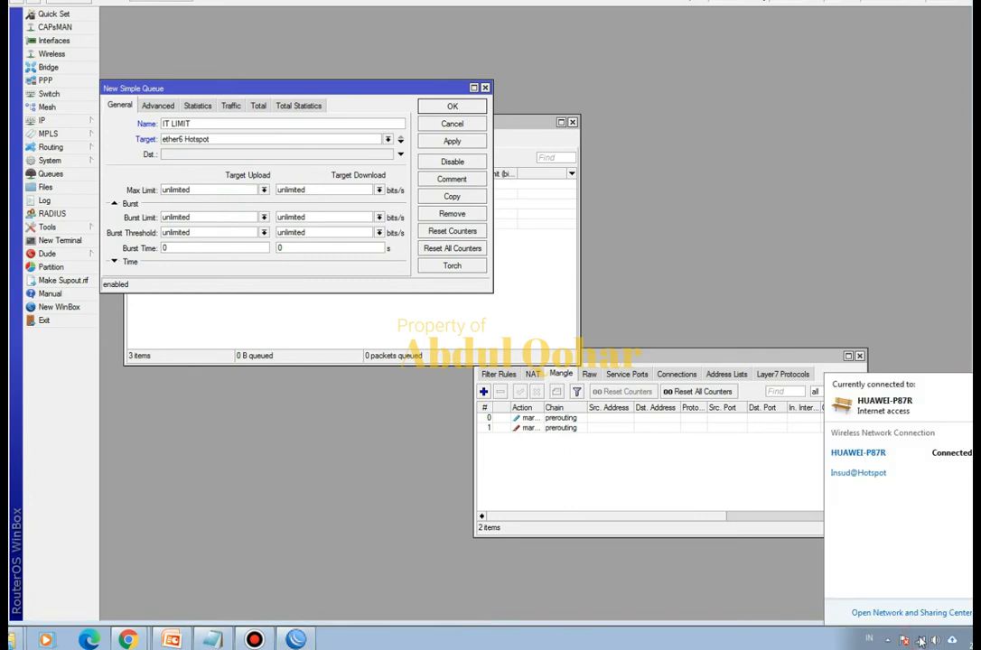
{"action": "left_click", "coordinate": [884, 472]}
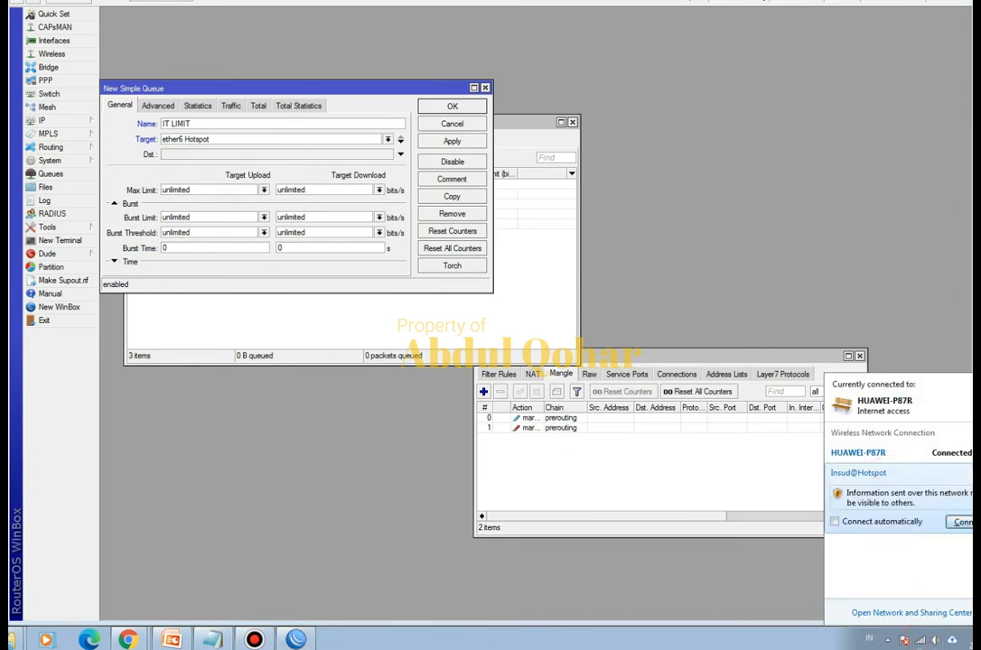
{"action": "left_click", "coordinate": [962, 522]}
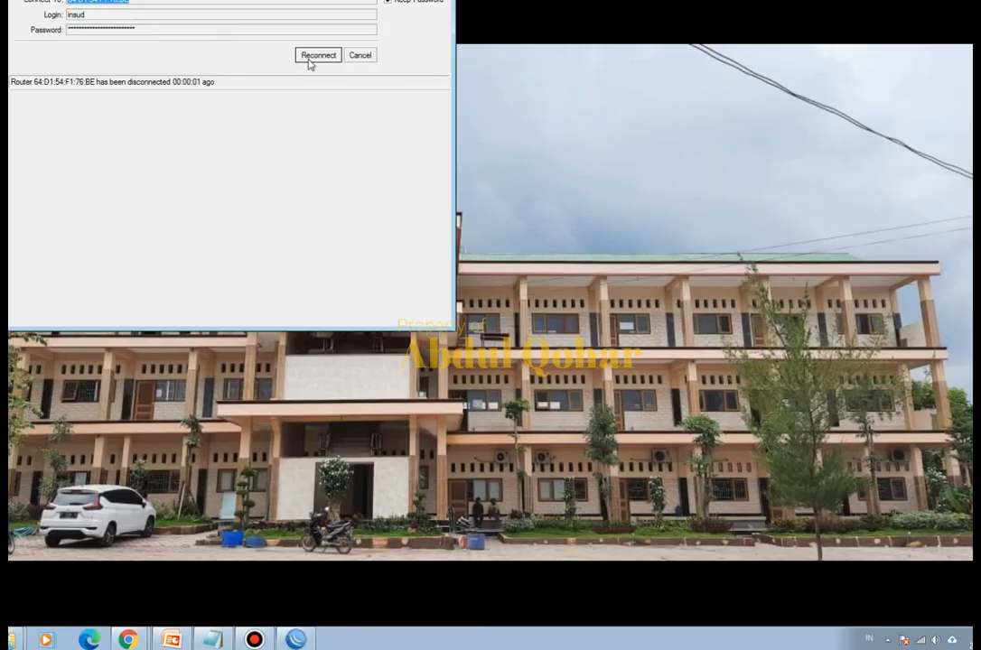
{"action": "left_click", "coordinate": [308, 58]}
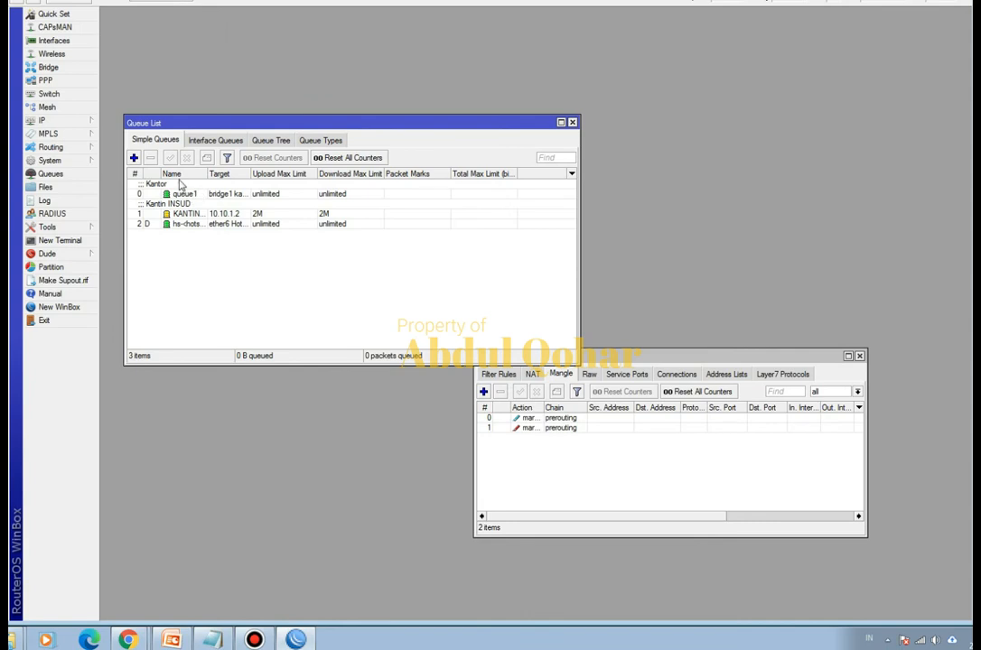
- Start a new simple queue named IT LIMIT with ether6 Hotspot as its target
{"action": "left_click", "coordinate": [134, 157]}
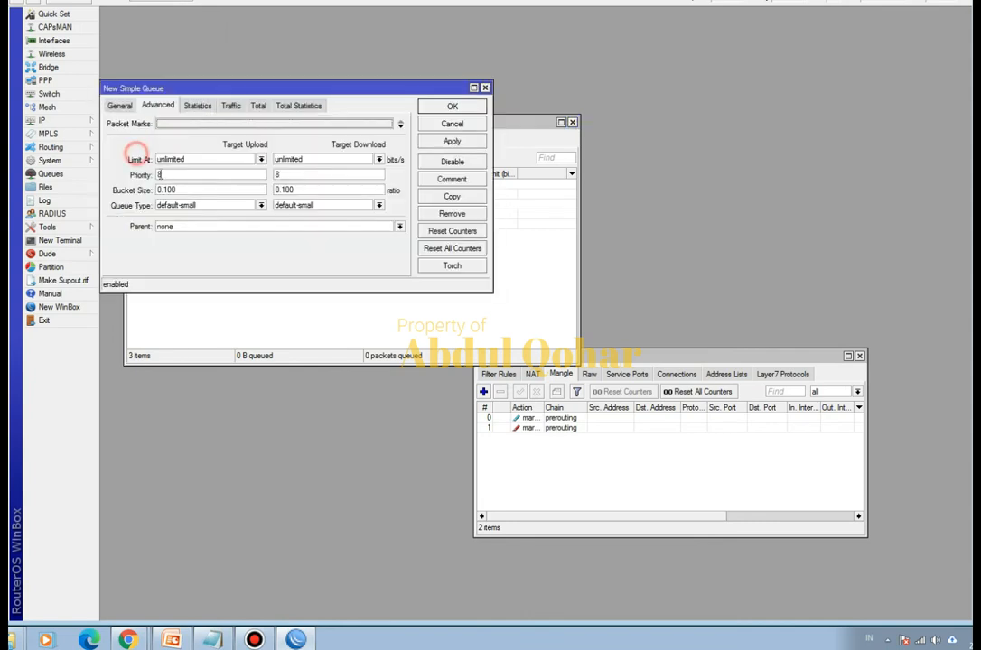
{"action": "left_click", "coordinate": [120, 107]}
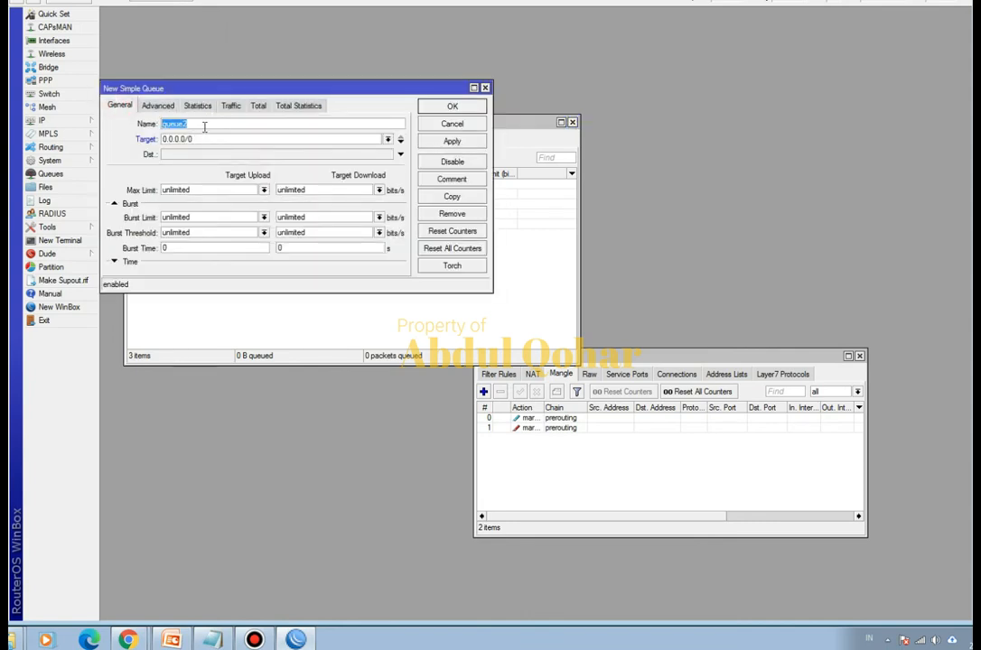
{"action": "key", "text": "BackSpace"}
{"action": "left_click", "coordinate": [389, 139]}
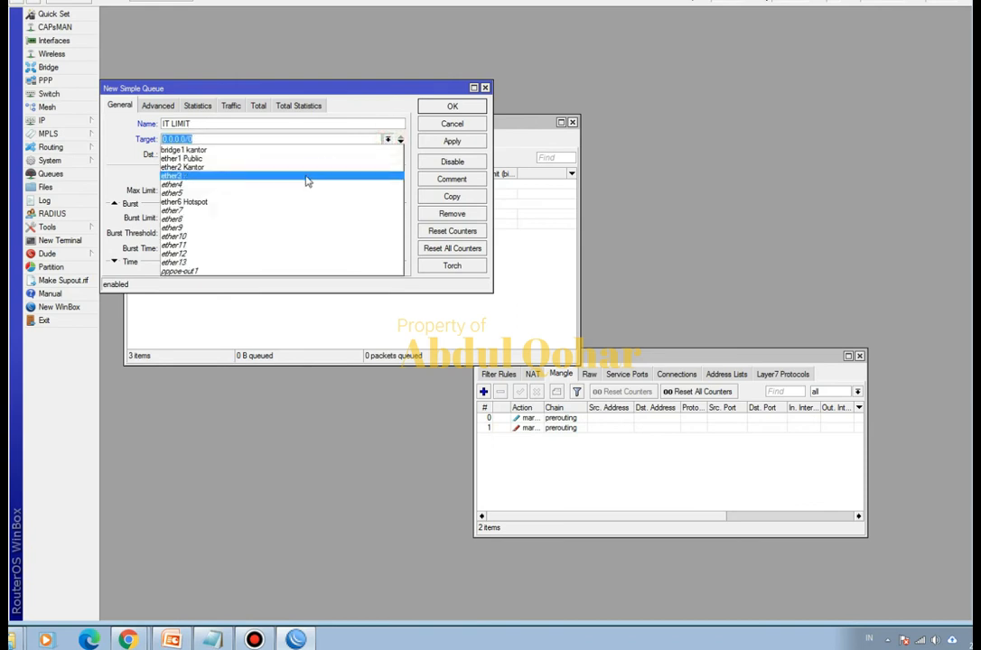
{"action": "left_click", "coordinate": [291, 201]}
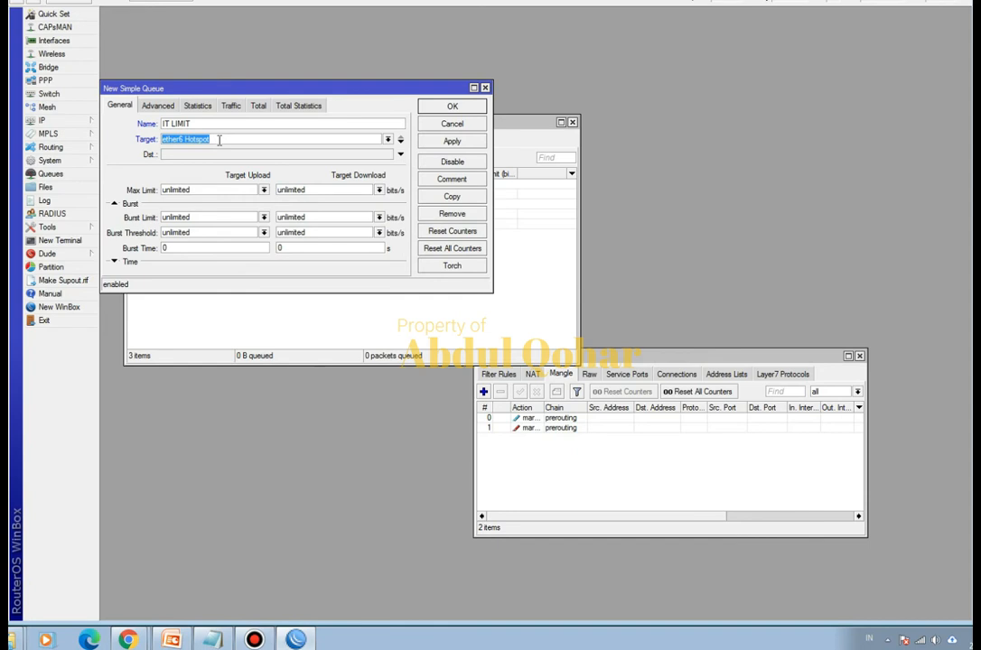
- Set the IT LIMIT queue's maximum limit to 3M for upload and 3M for download
{"action": "left_click", "coordinate": [264, 190]}
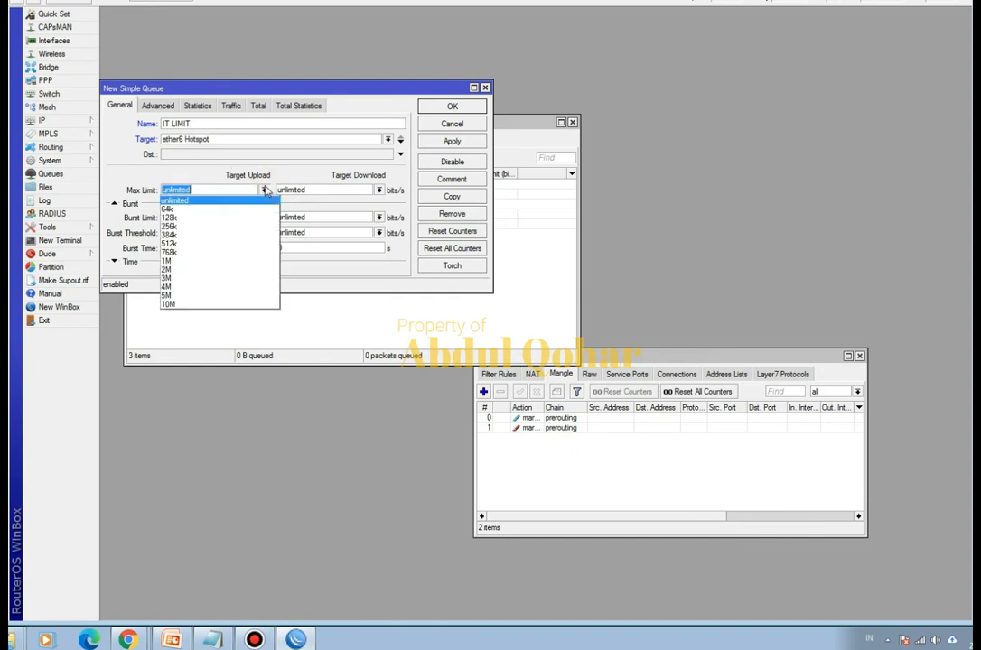
{"action": "left_click", "coordinate": [233, 277]}
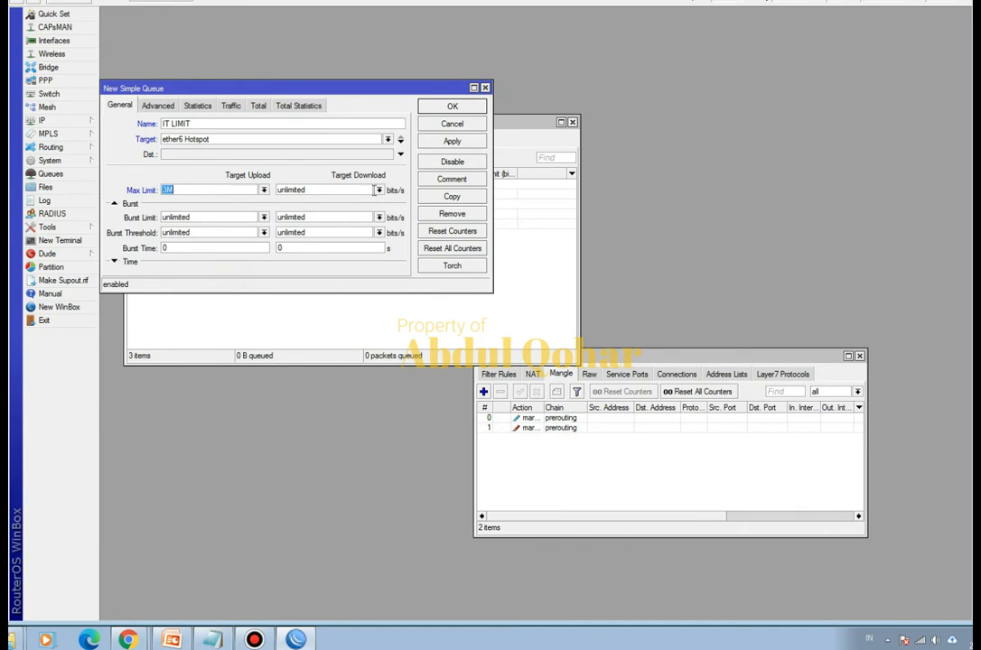
{"action": "left_click", "coordinate": [379, 190]}
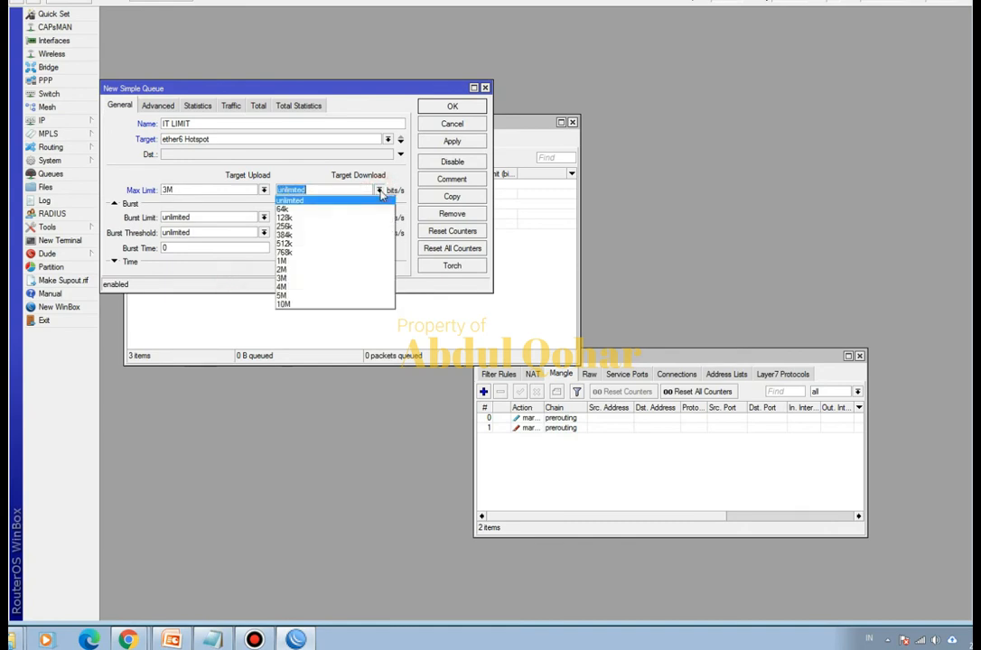
{"action": "left_click", "coordinate": [341, 277]}
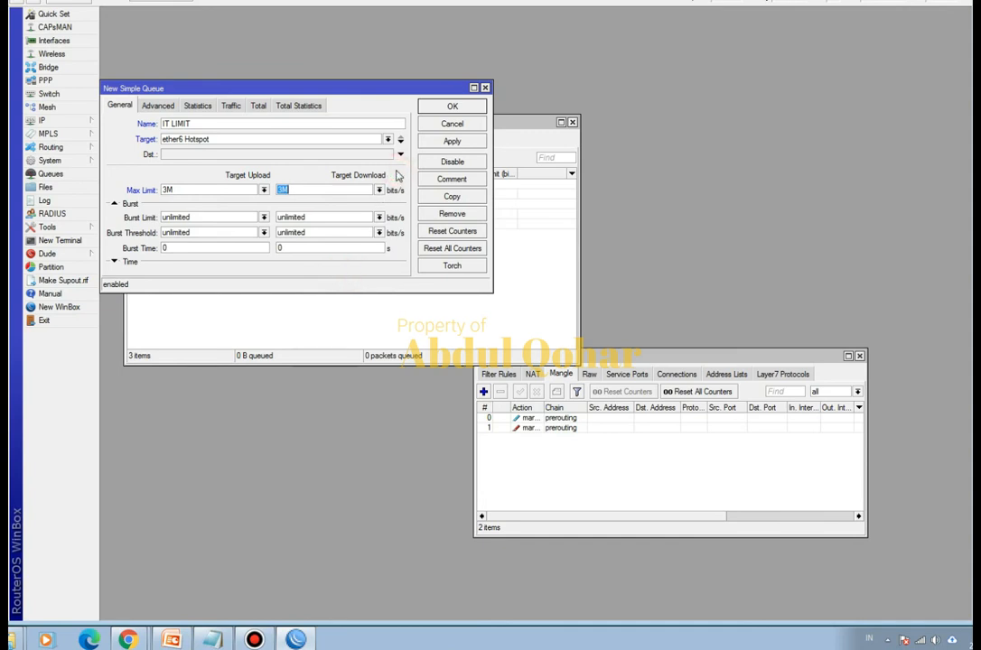
- Save the IT LIMIT queue with packet mark PACKET-IT and move it to the top of the simple queue list
{"action": "left_click", "coordinate": [158, 106]}
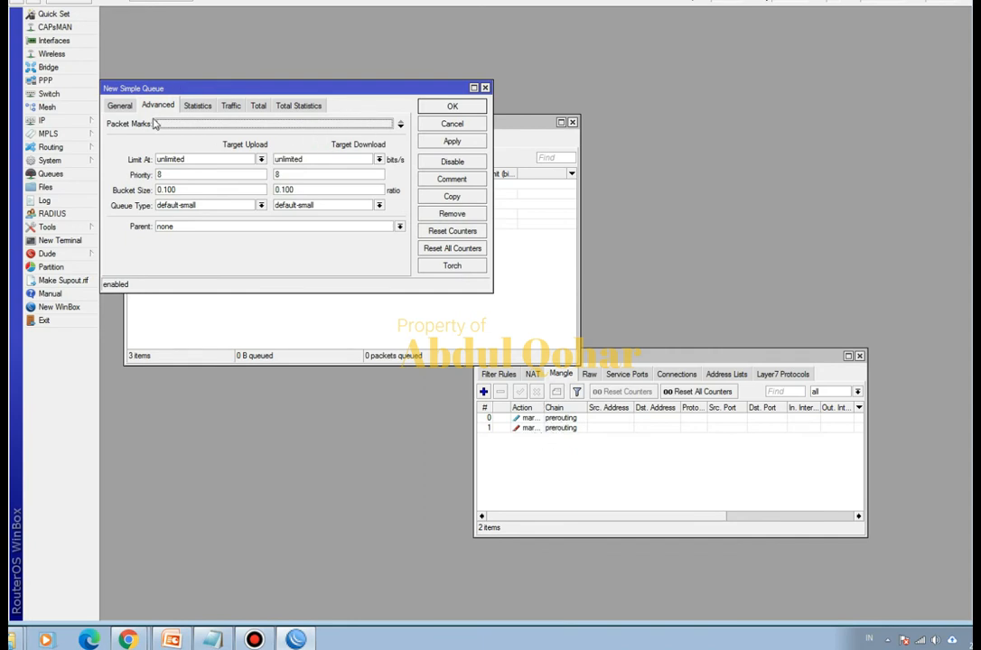
{"action": "left_click", "coordinate": [203, 124]}
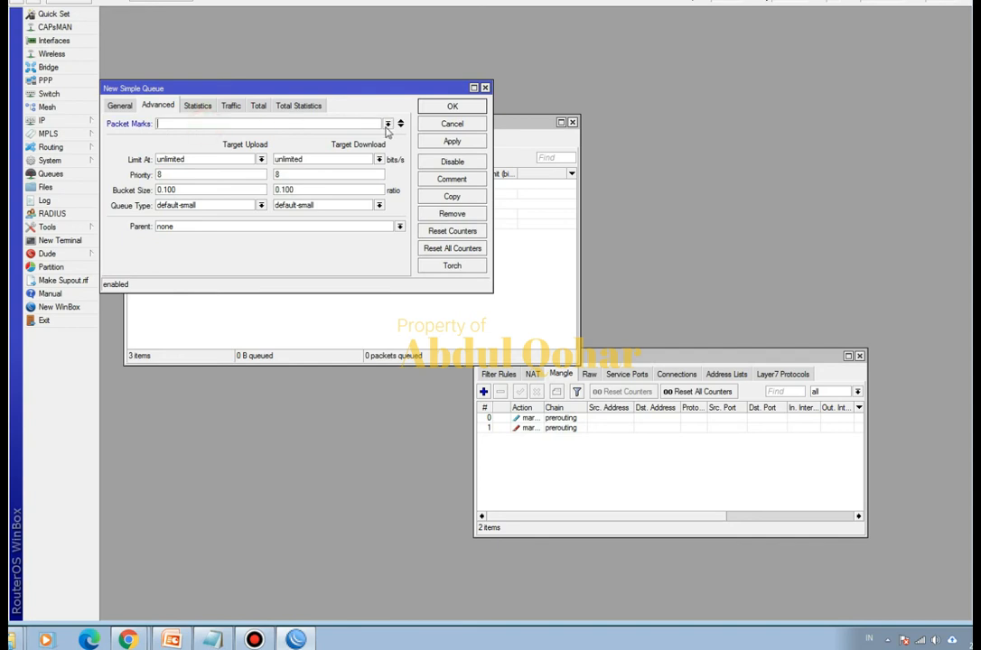
{"action": "left_click", "coordinate": [388, 123]}
{"action": "left_click", "coordinate": [335, 143]}
{"action": "left_click", "coordinate": [444, 106]}
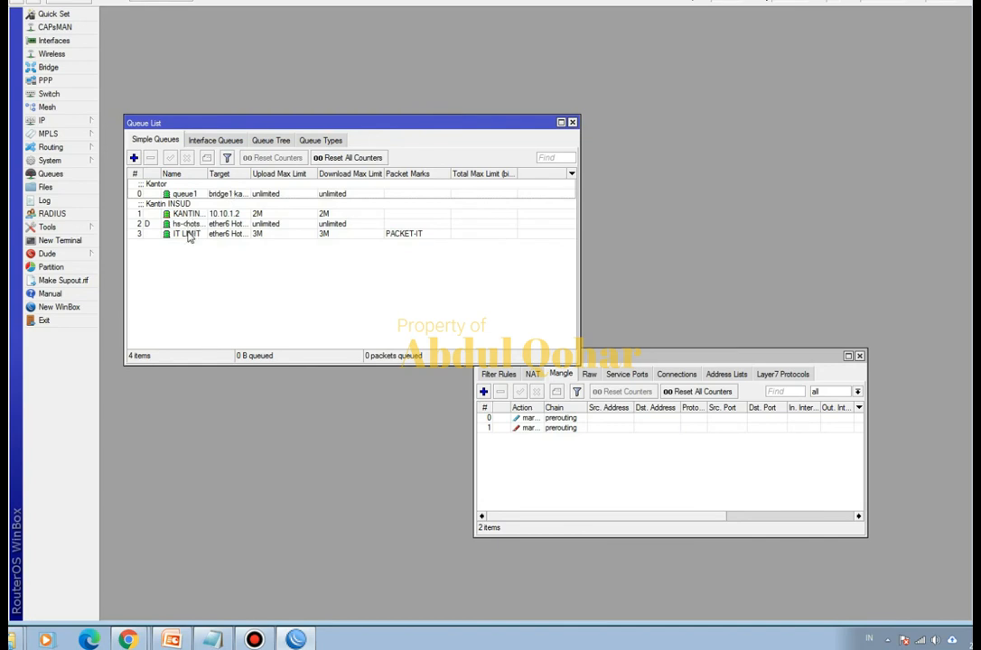
{"action": "left_click_drag", "start_coordinate": [189, 237], "coordinate": [189, 192]}
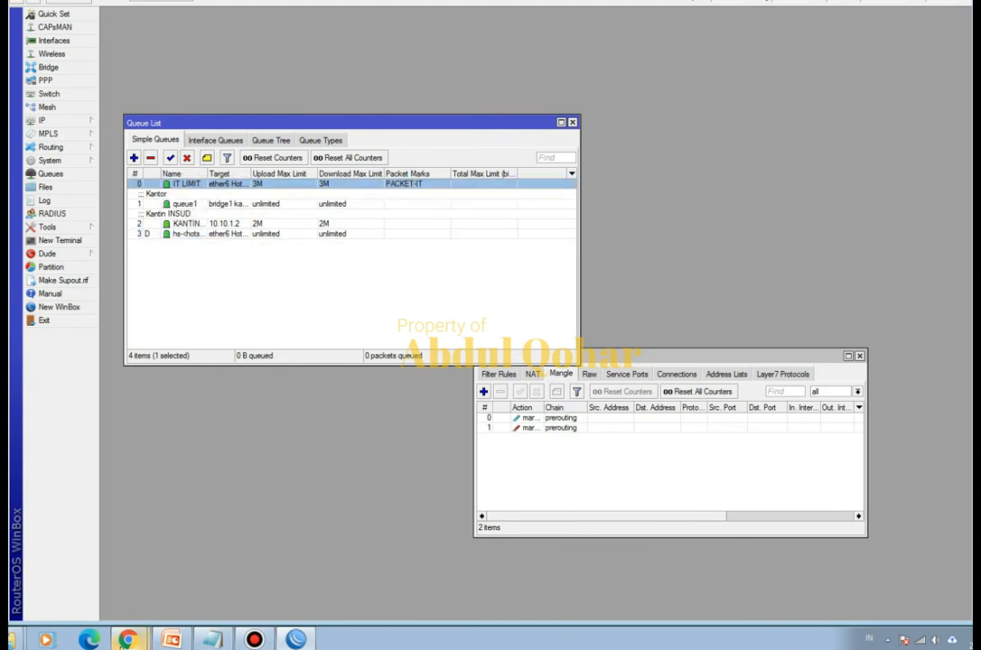
- Switch to the Speedtest page in Chrome and run a speed test with the browser beside the queue list, then return to WinBox
{"action": "mouse_move", "coordinate": [127, 640]}
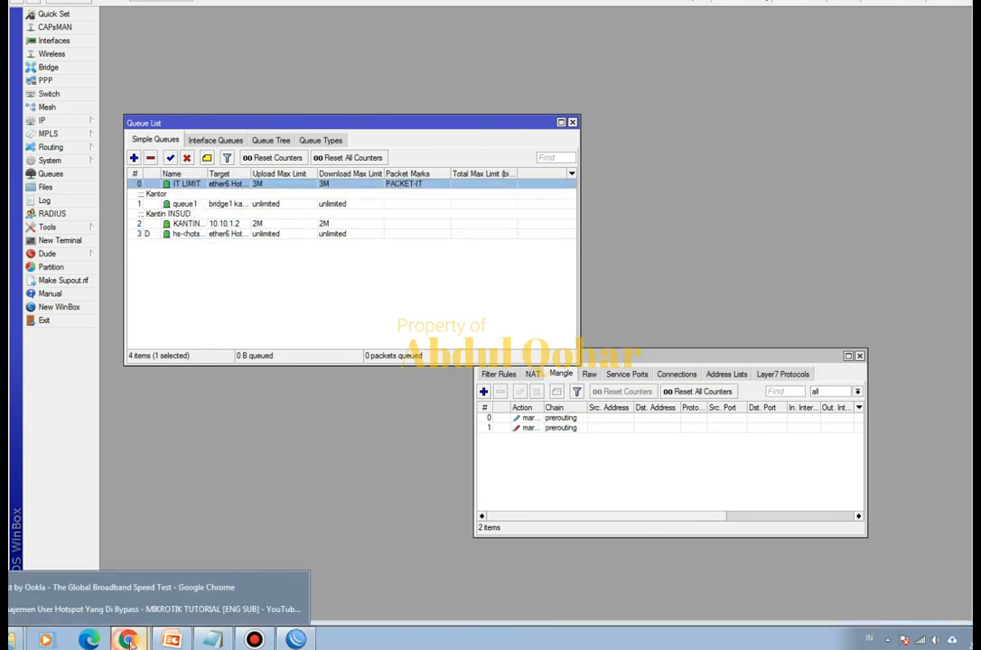
{"action": "left_click", "coordinate": [170, 589]}
{"action": "left_click", "coordinate": [291, 374]}
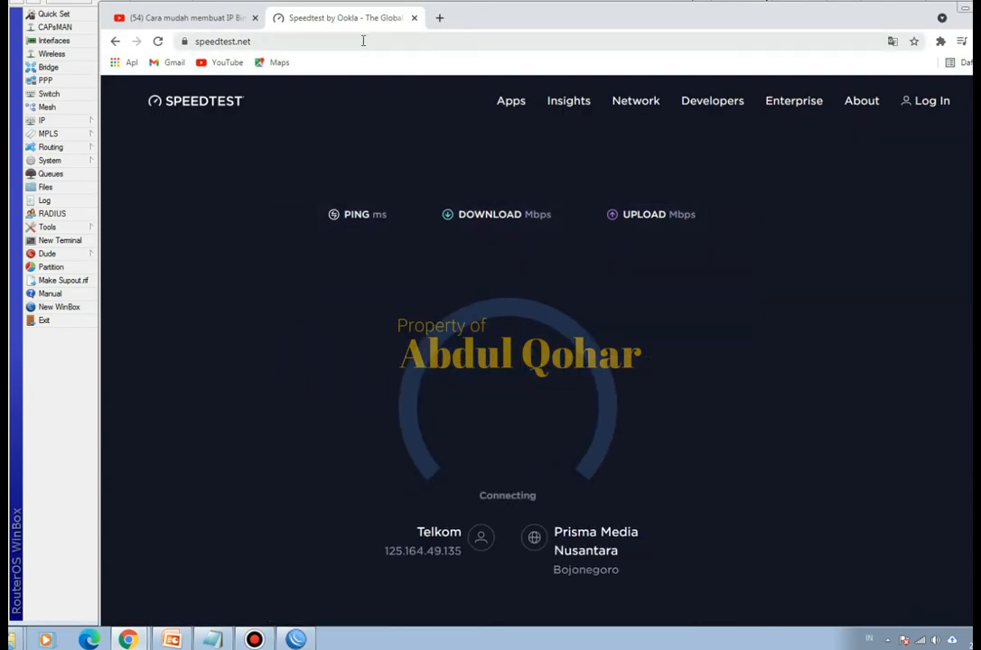
{"action": "left_click_drag", "start_coordinate": [469, 24], "coordinate": [764, 37]}
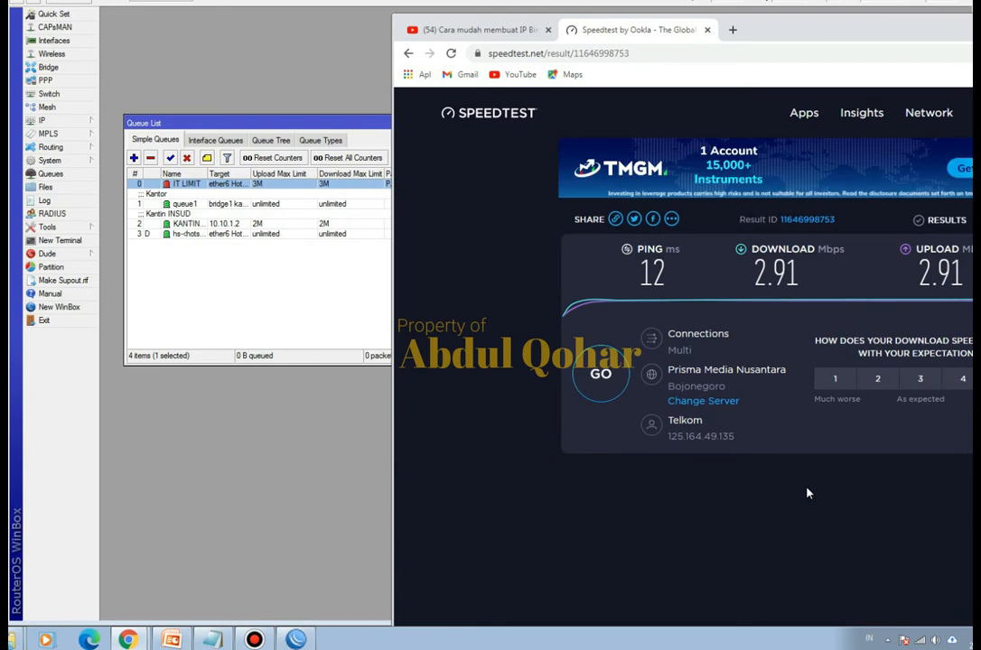
{"action": "left_click", "coordinate": [329, 466]}
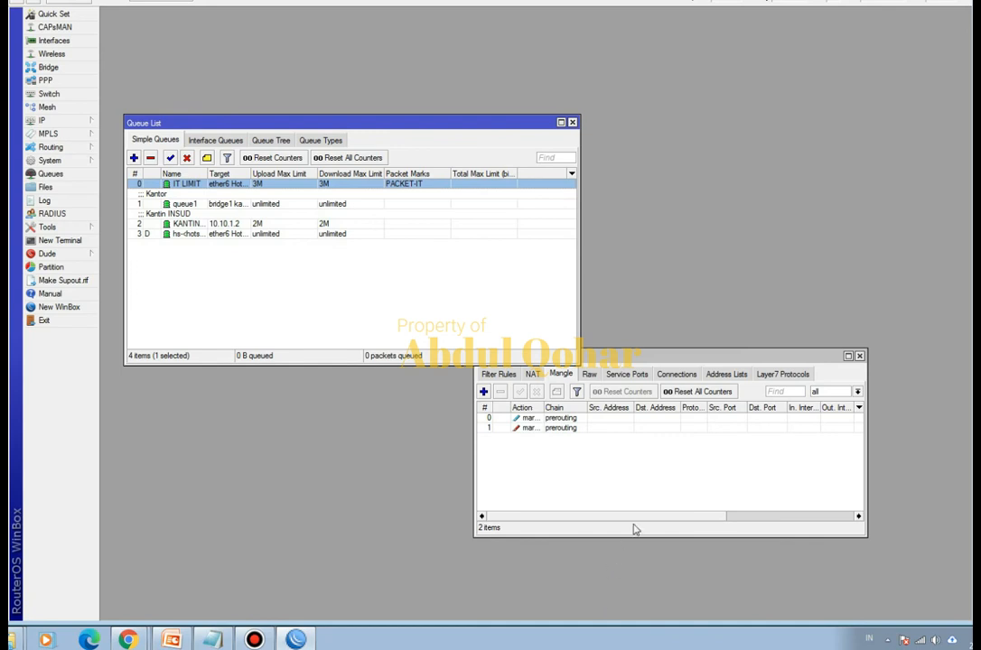
- Examine the firewall mangle rules and the simple queue list at full size, restoring each window to its previous size
{"action": "left_click", "coordinate": [705, 356]}
{"action": "double_click", "coordinate": [705, 356]}
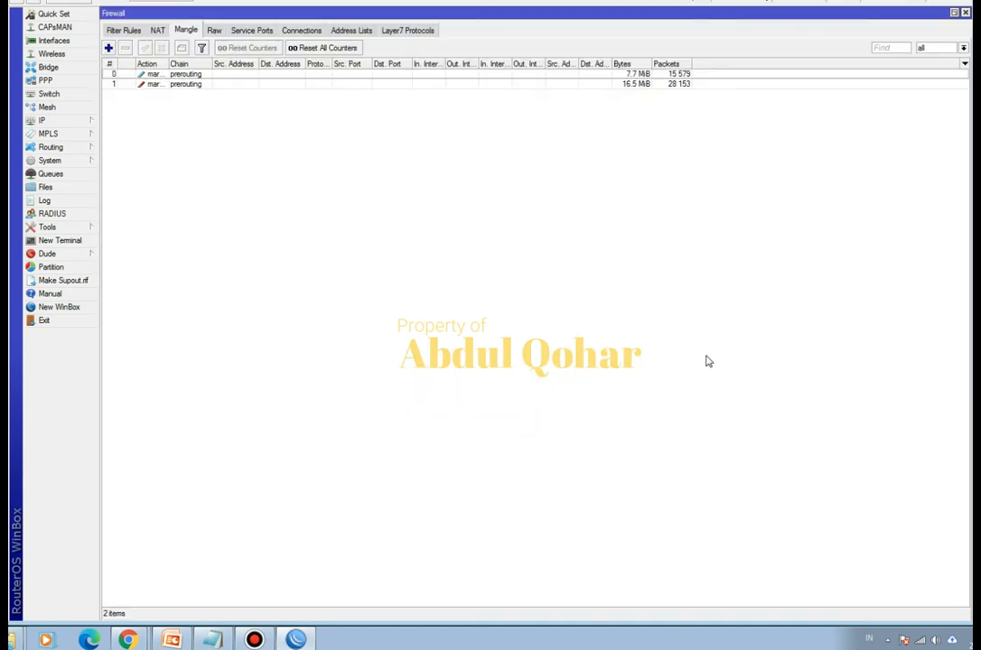
{"action": "left_click", "coordinate": [955, 13]}
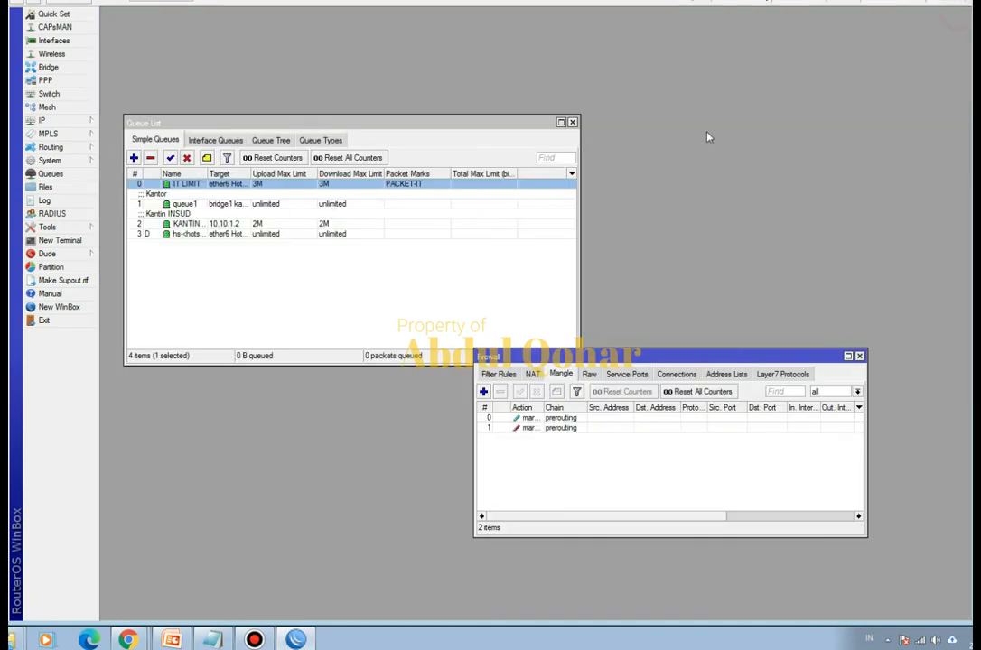
{"action": "double_click", "coordinate": [484, 120]}
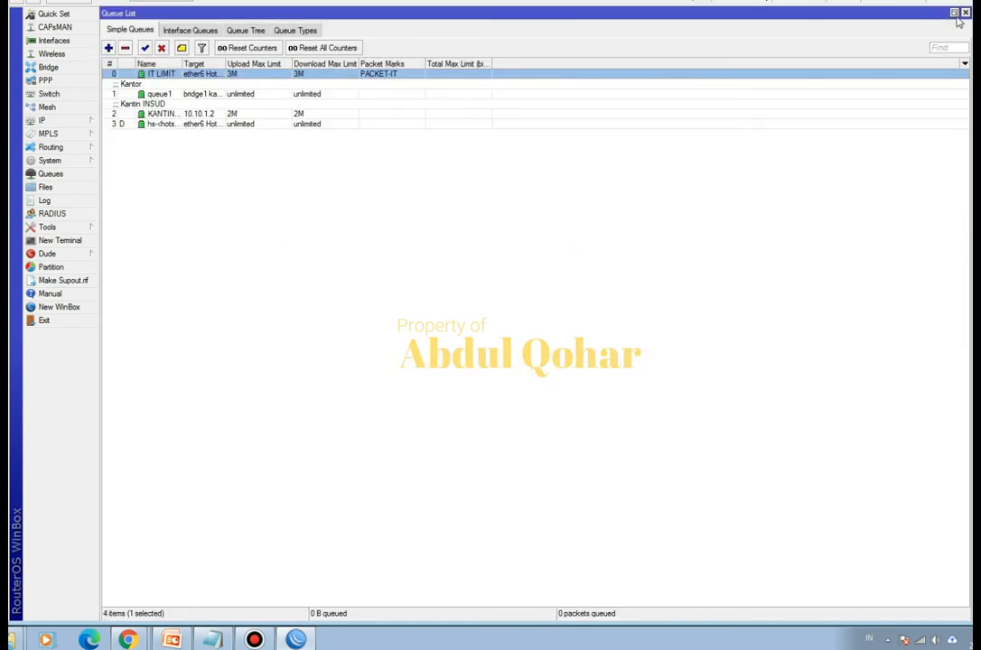
{"action": "double_click", "coordinate": [816, 13]}
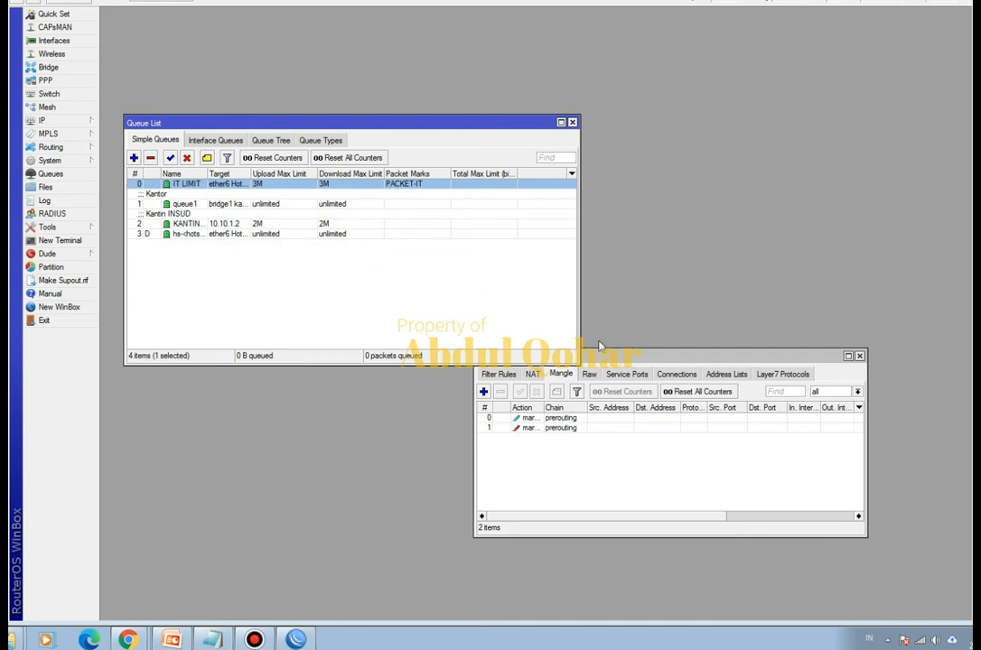
- Switch to the PowerPoint presentation and review its title slide and the slide listing the three limiting methods
{"action": "left_click", "coordinate": [173, 636]}
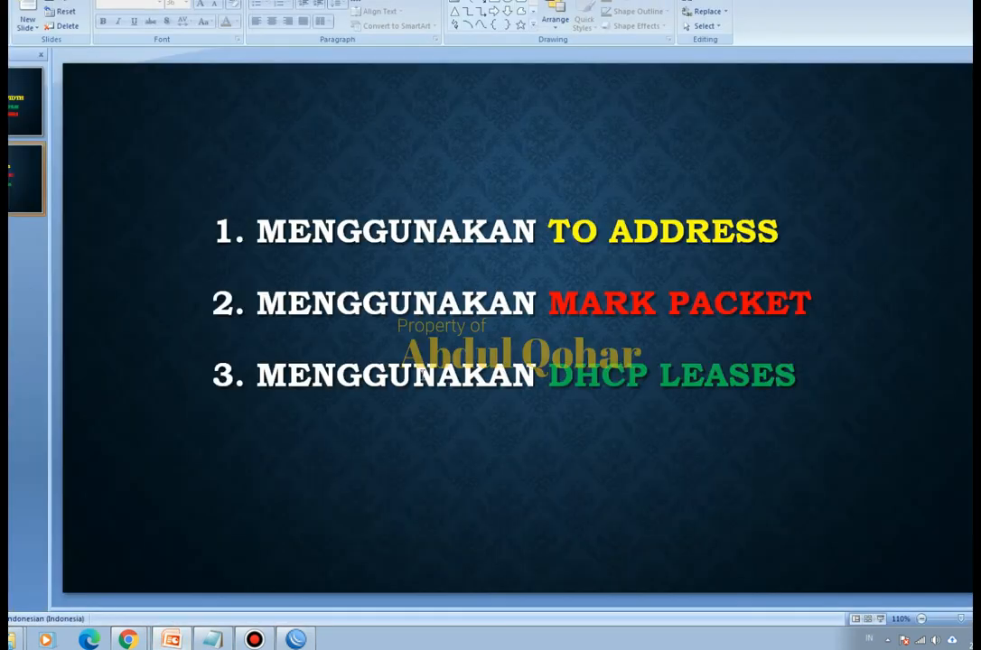
{"action": "left_click", "coordinate": [25, 99]}
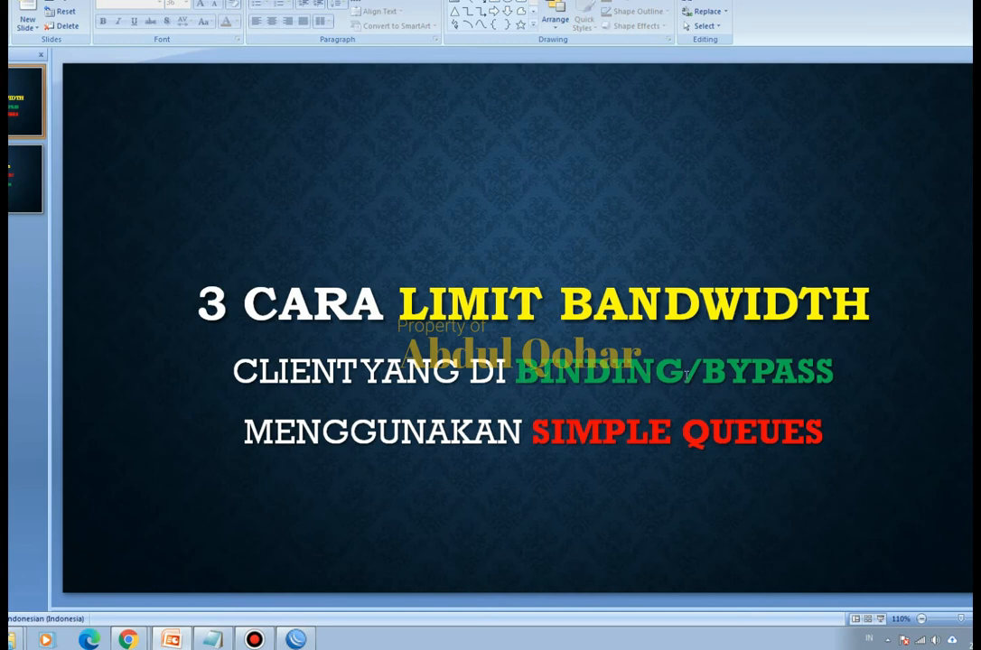
{"action": "left_click", "coordinate": [25, 172]}
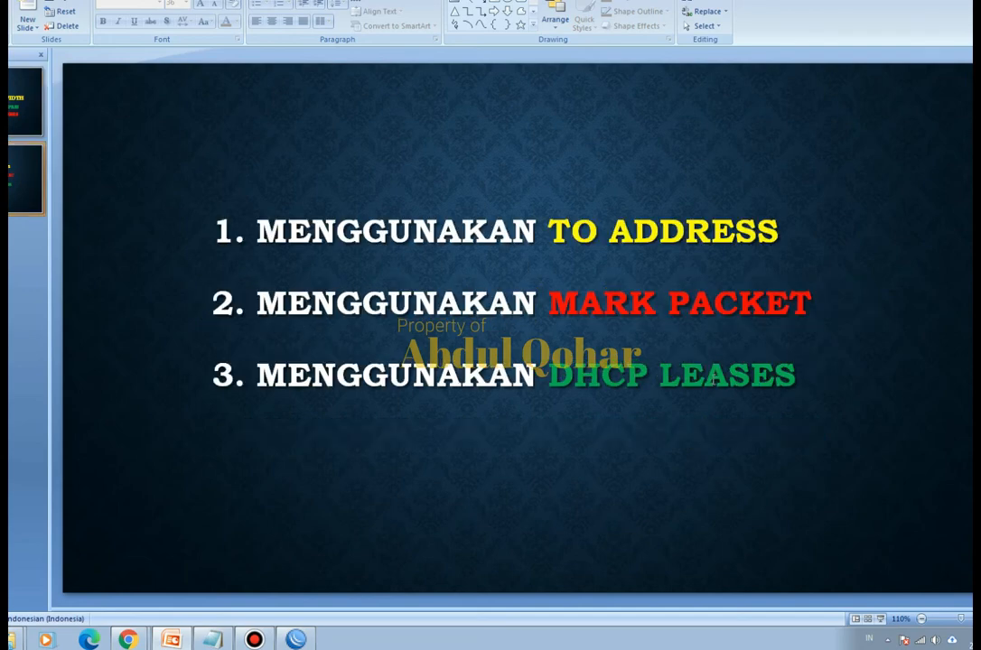
- Switch back to WinBox and delete the IT LIMIT simple queue and both prerouting mangle rules
{"action": "left_click", "coordinate": [292, 639]}
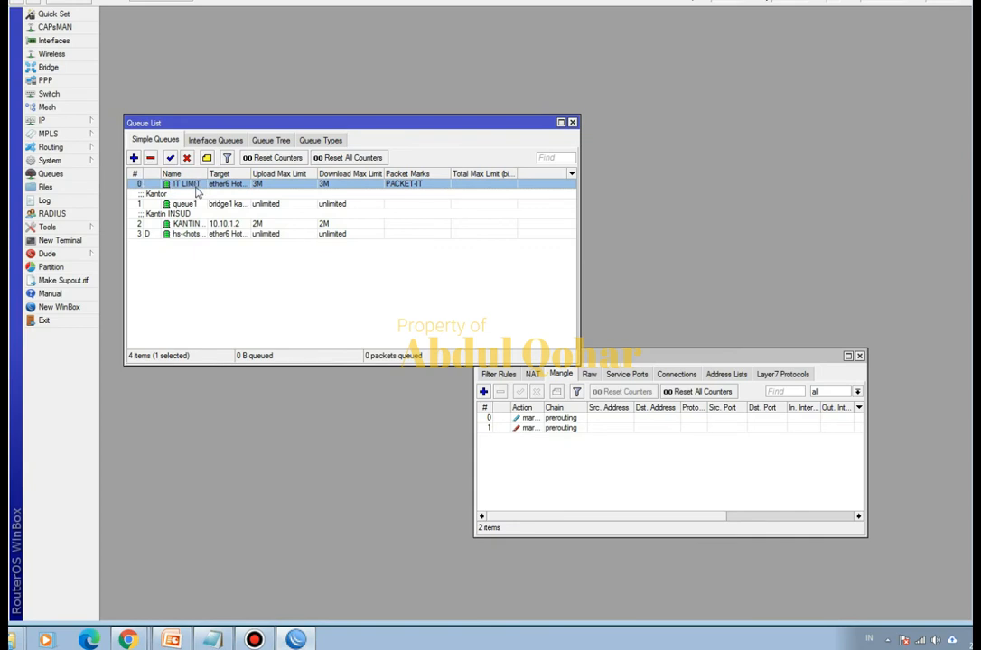
{"action": "left_click", "coordinate": [150, 158]}
{"action": "left_click", "coordinate": [545, 418]}
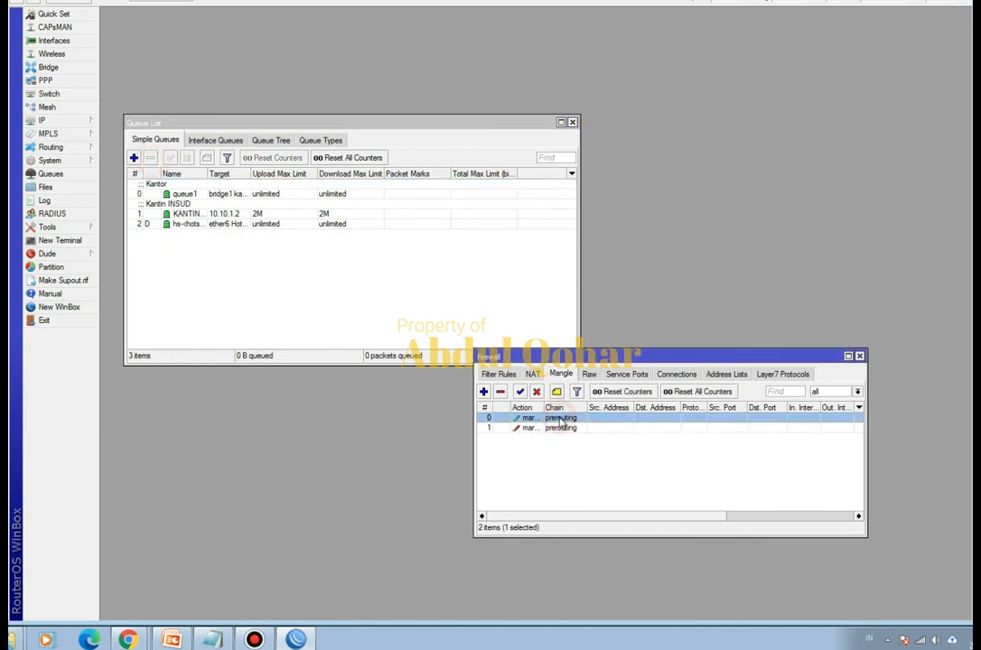
{"action": "left_click", "coordinate": [500, 392]}
{"action": "left_click", "coordinate": [526, 417]}
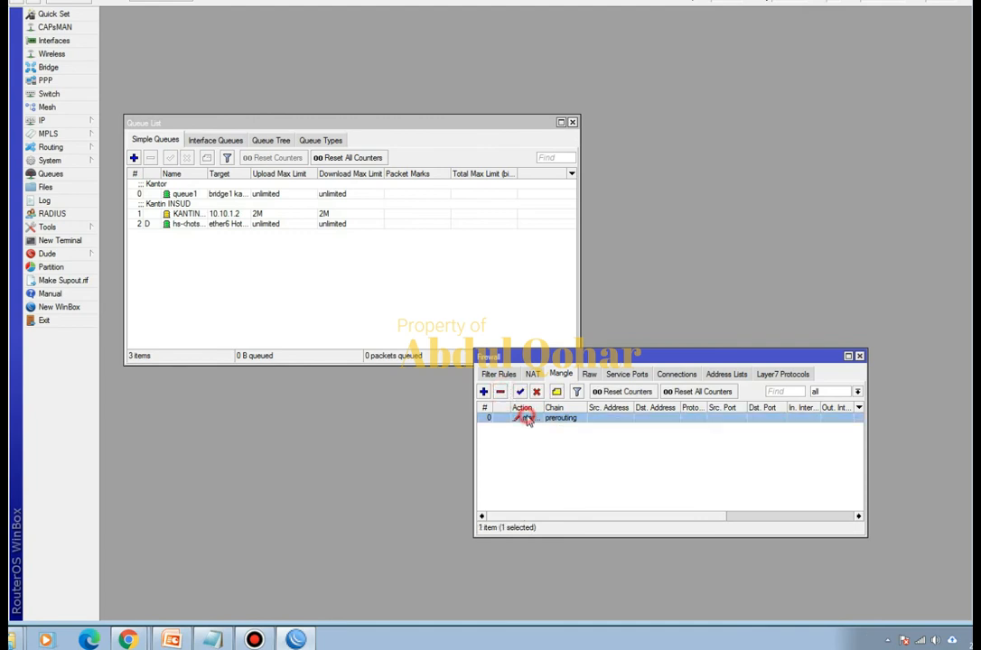
{"action": "left_click", "coordinate": [500, 392]}
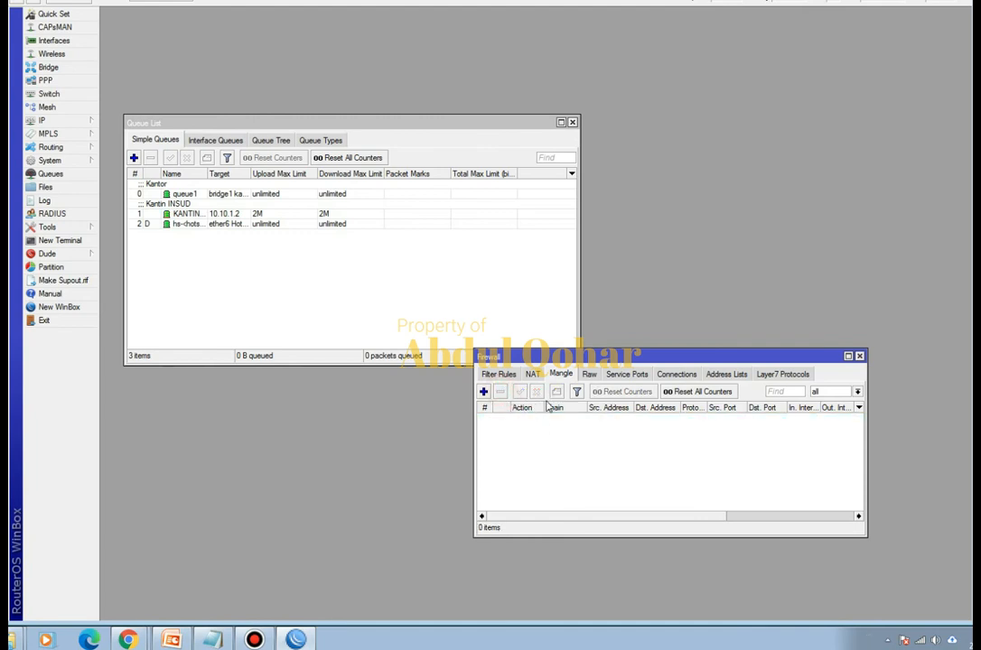
- Disconnect the current wireless network, join Insud@Hotspot again, and reconnect the WinBox session to the router
{"action": "left_click", "coordinate": [922, 640]}
{"action": "left_click", "coordinate": [909, 455]}
{"action": "left_click", "coordinate": [961, 474]}
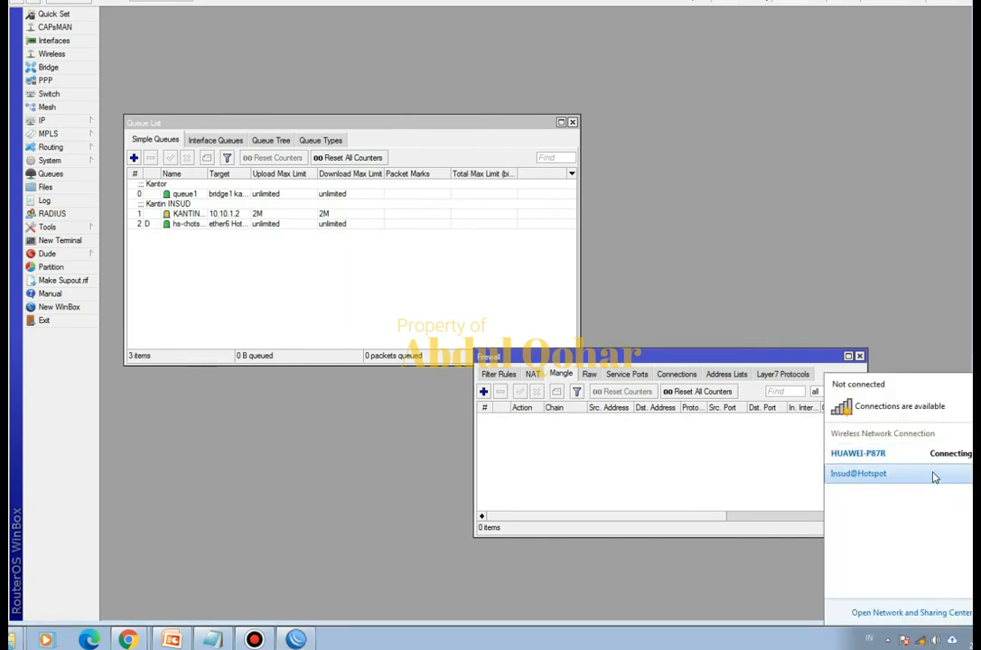
{"action": "left_click", "coordinate": [926, 472]}
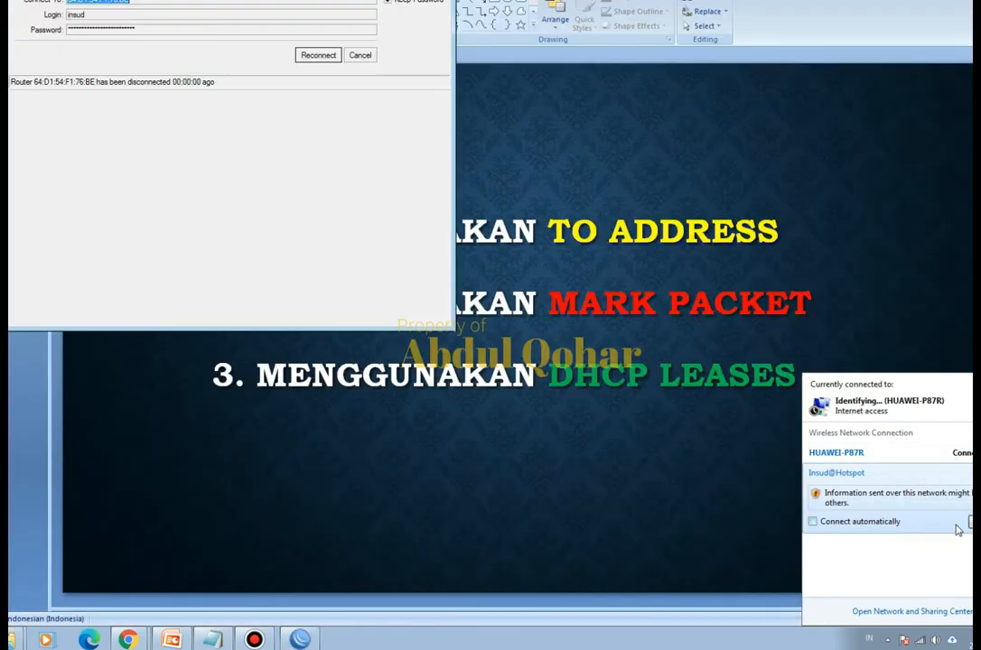
{"action": "left_click", "coordinate": [973, 521]}
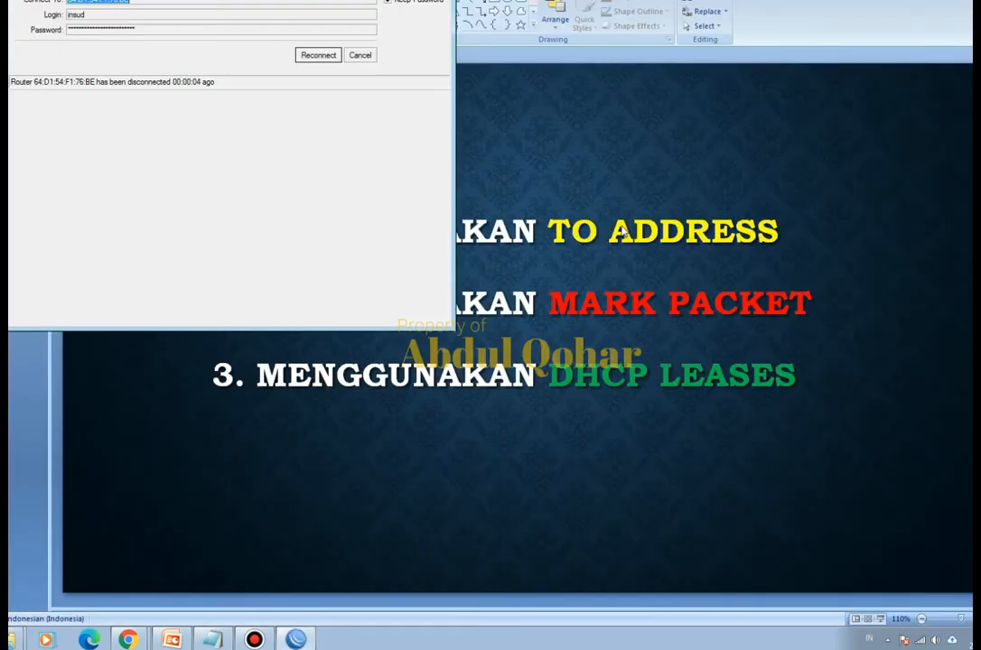
{"action": "left_click", "coordinate": [322, 56]}
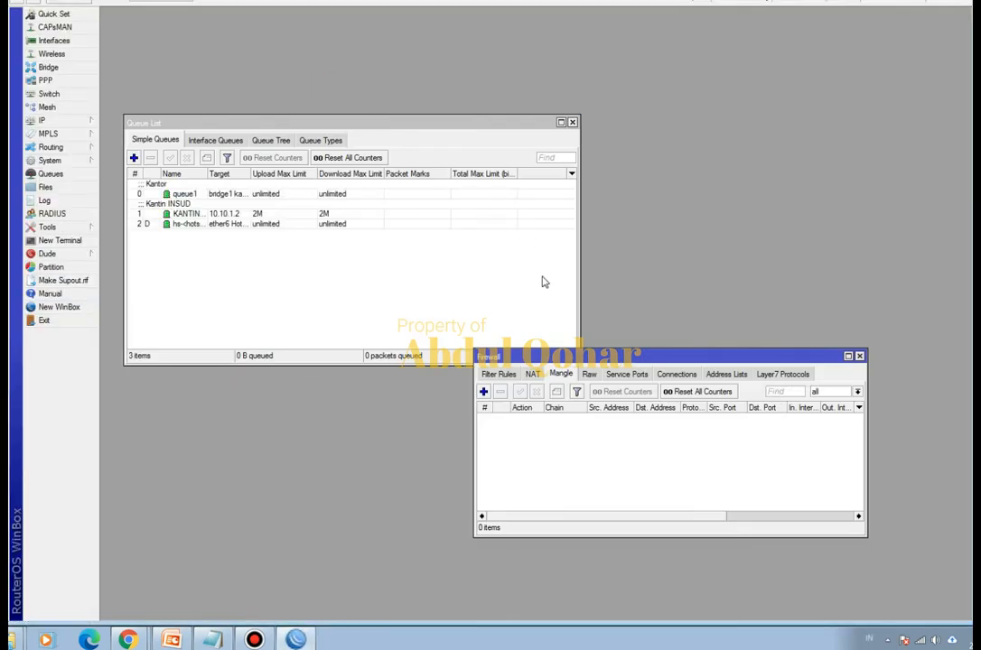
- Switch to the Speedtest page in Chrome and start a new speed test beside the queue list
{"action": "mouse_move", "coordinate": [131, 637]}
{"action": "left_click", "coordinate": [159, 583]}
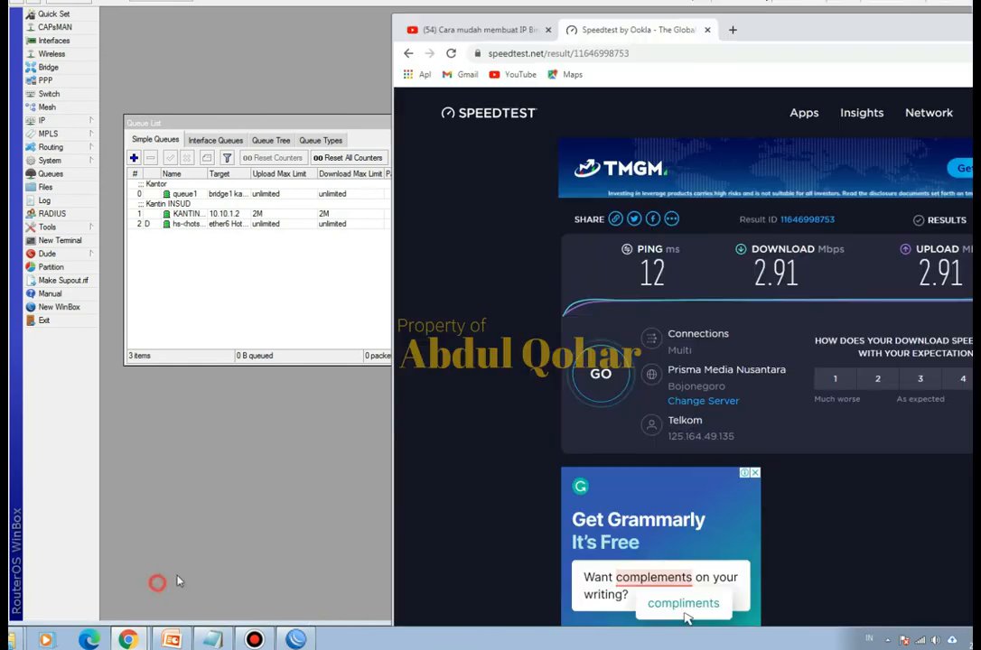
{"action": "left_click", "coordinate": [600, 373]}
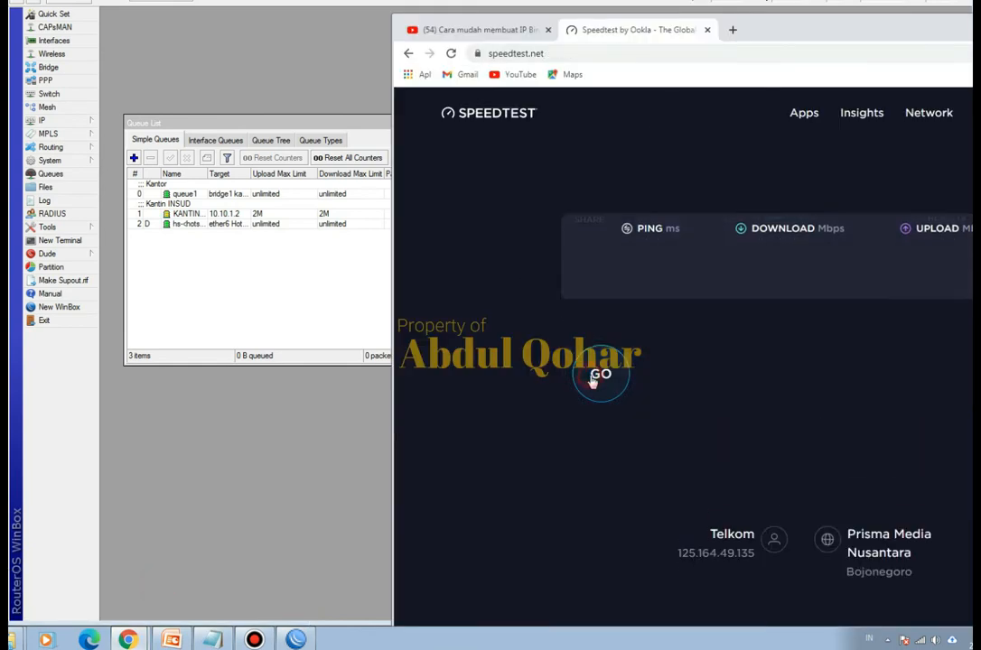
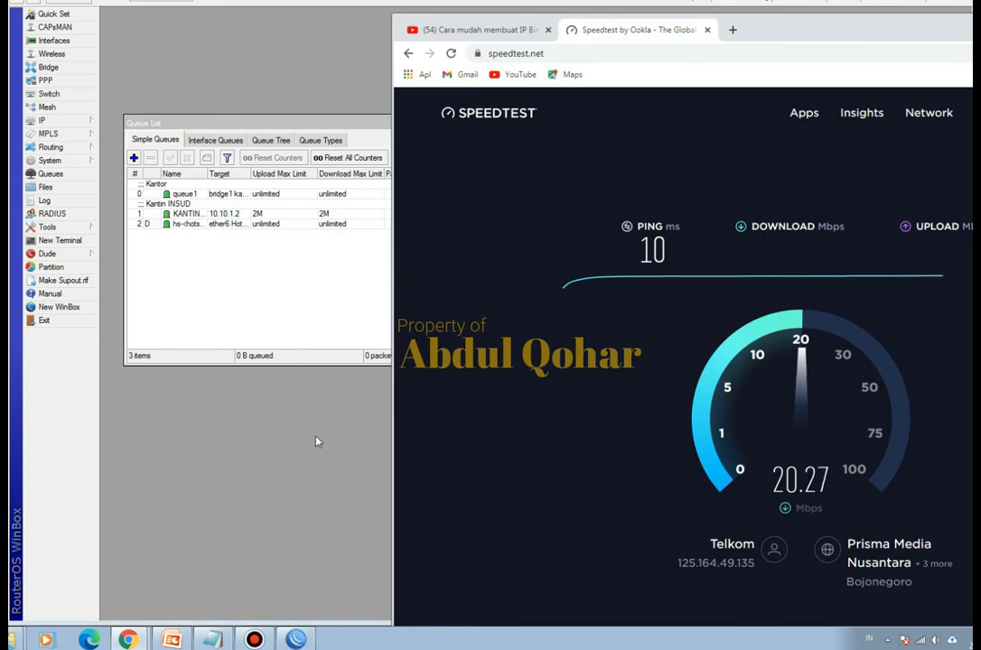
- Switch to PowerPoint to review the slide listing the three limiting methods, and return to WinBox
{"action": "left_click", "coordinate": [317, 460]}
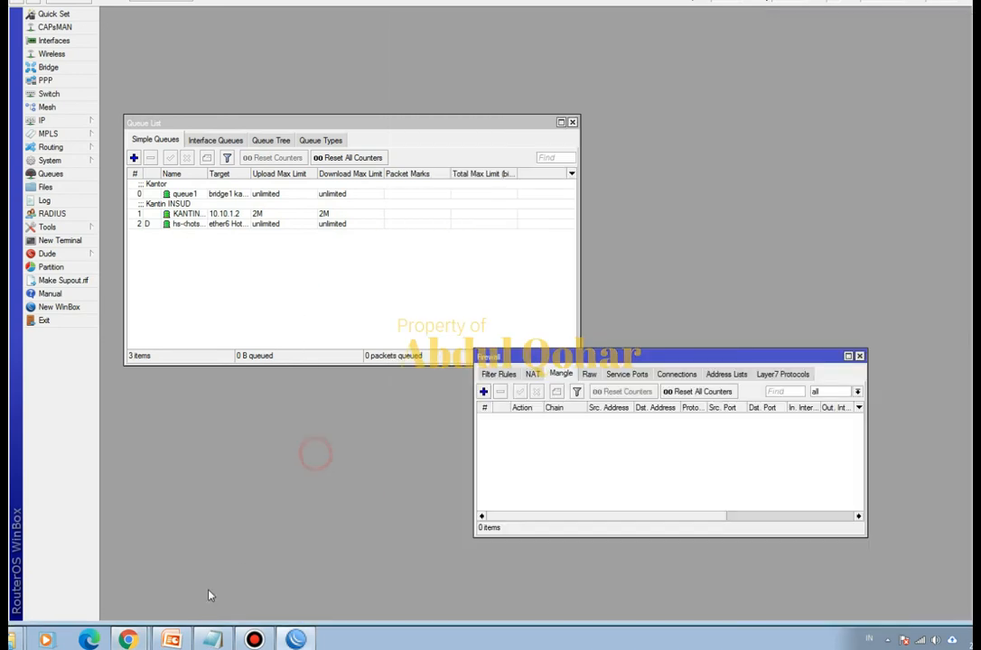
{"action": "left_click", "coordinate": [171, 638]}
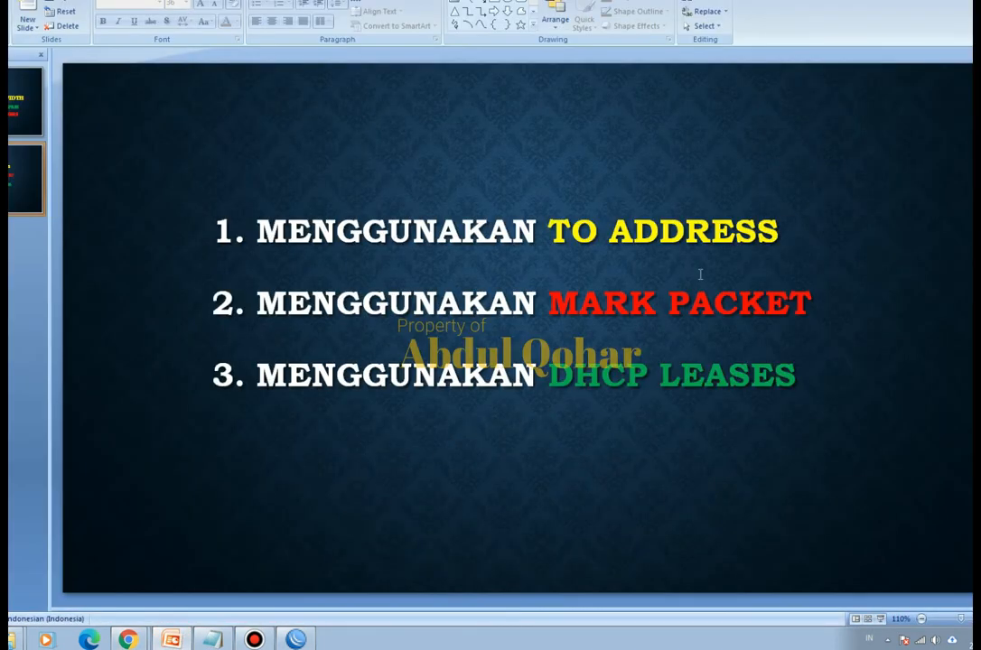
{"action": "left_click", "coordinate": [963, 2]}
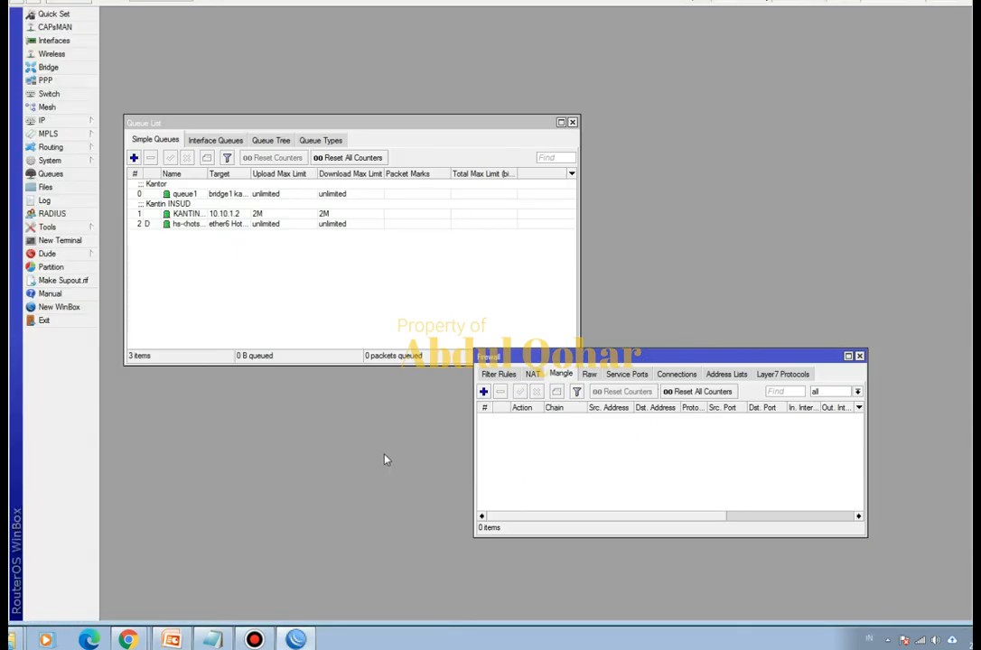
- Close the Queue List and Firewall windows and open the leases list of the DHCP server
{"action": "left_click", "coordinate": [571, 123]}
{"action": "left_click", "coordinate": [859, 356]}
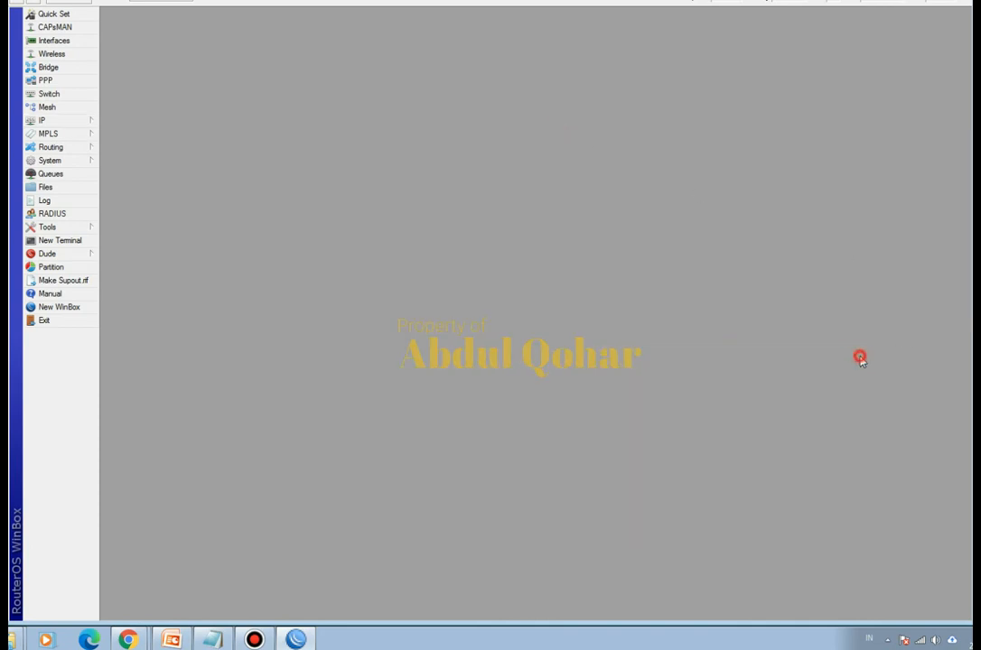
{"action": "left_click", "coordinate": [71, 122]}
{"action": "left_click", "coordinate": [136, 203]}
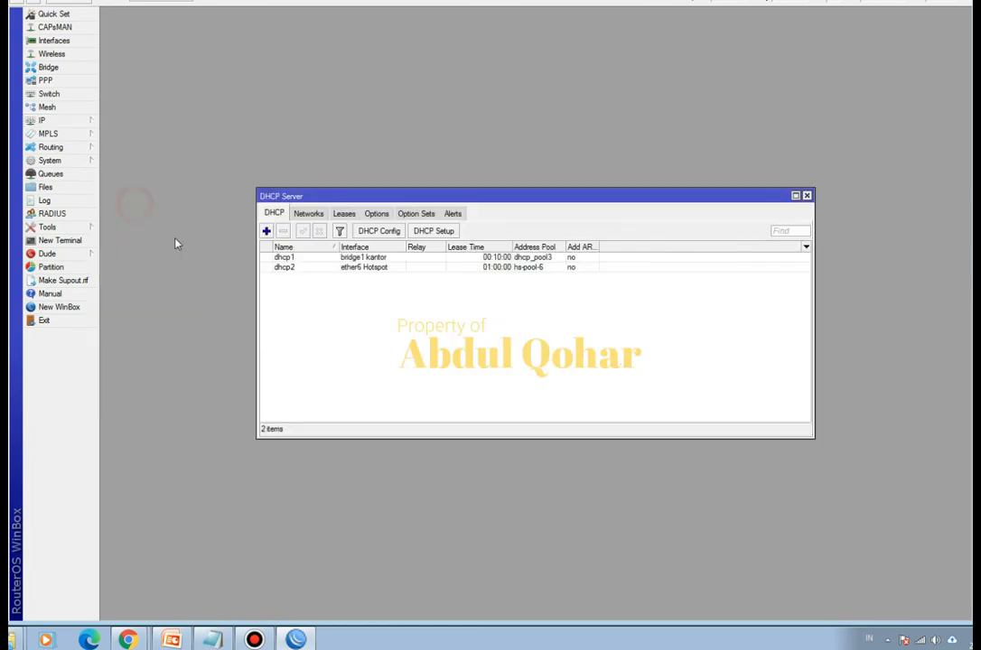
{"action": "left_click", "coordinate": [344, 214]}
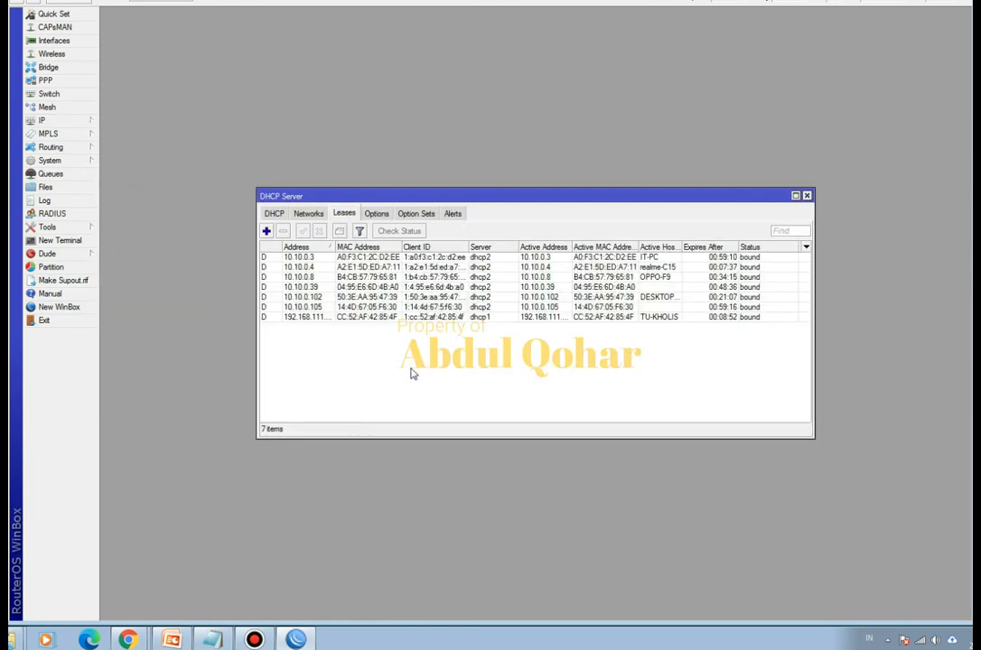
- Start a new DHCP lease and try to paste the client's MAC address into it
{"action": "left_click", "coordinate": [267, 232]}
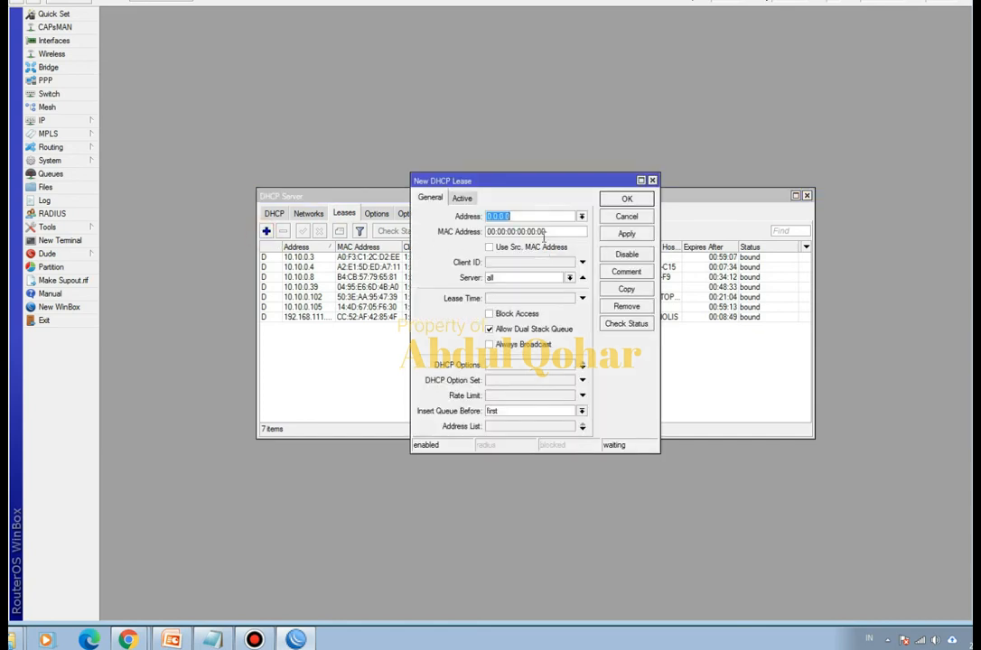
{"action": "left_click_drag", "start_coordinate": [557, 234], "coordinate": [488, 235]}
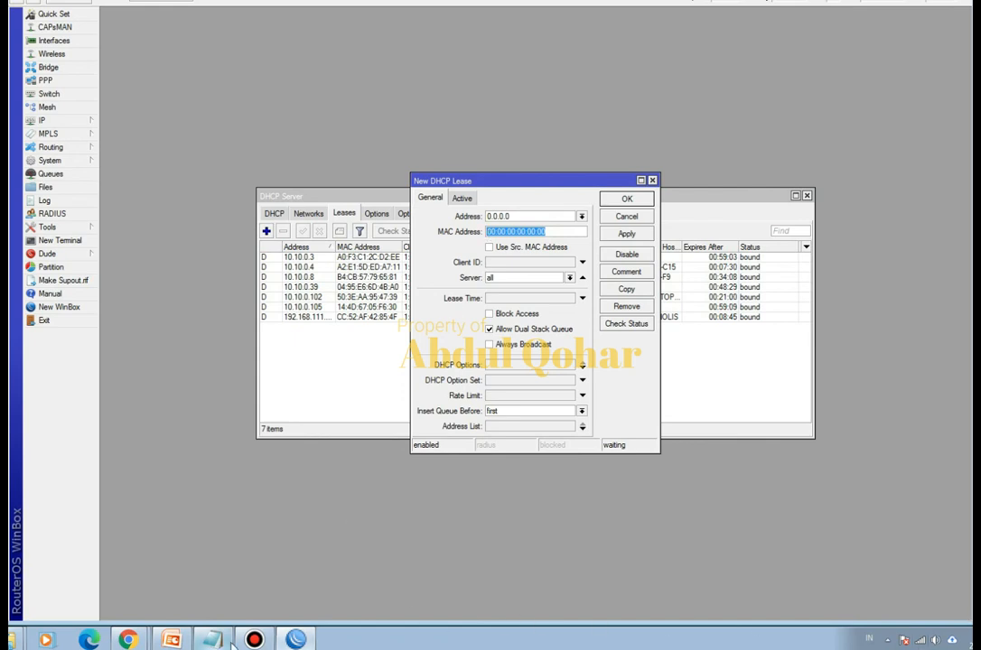
{"action": "mouse_move", "coordinate": [233, 638]}
{"action": "right_click", "coordinate": [500, 234]}
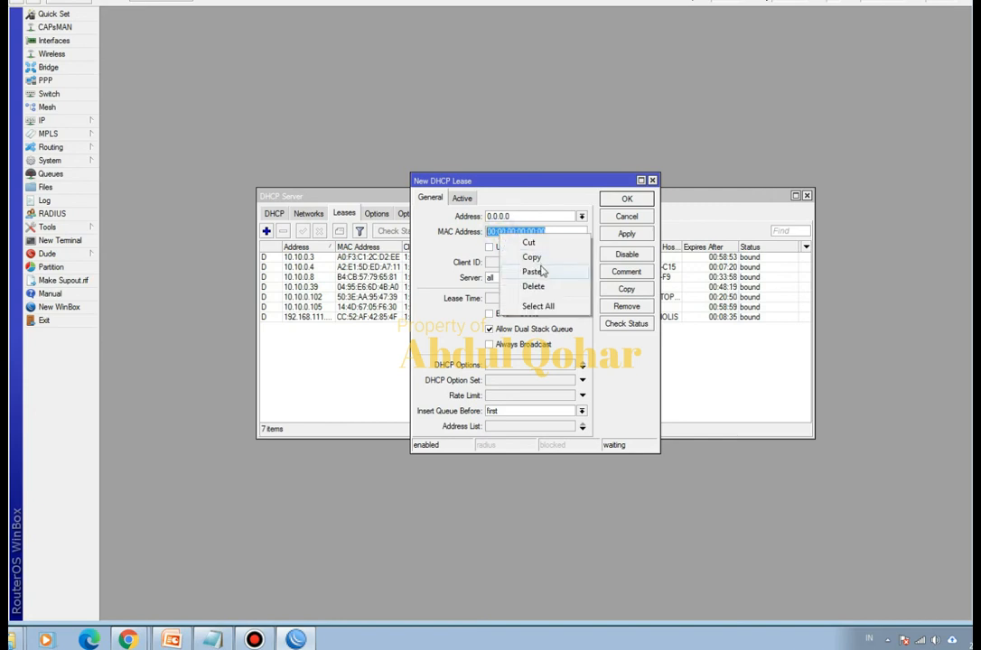
{"action": "left_click", "coordinate": [545, 273]}
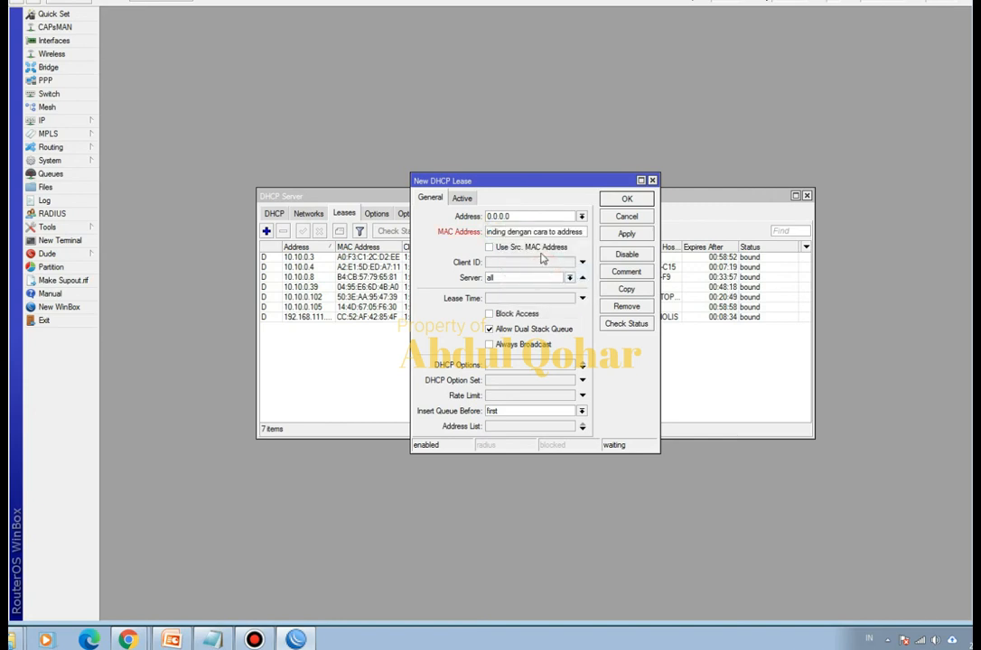
- Copy the MAC address from the ok Notepad file and set the new lease's MAC address to A0:F3:C1:2C:D2:EE
{"action": "left_click", "coordinate": [210, 639]}
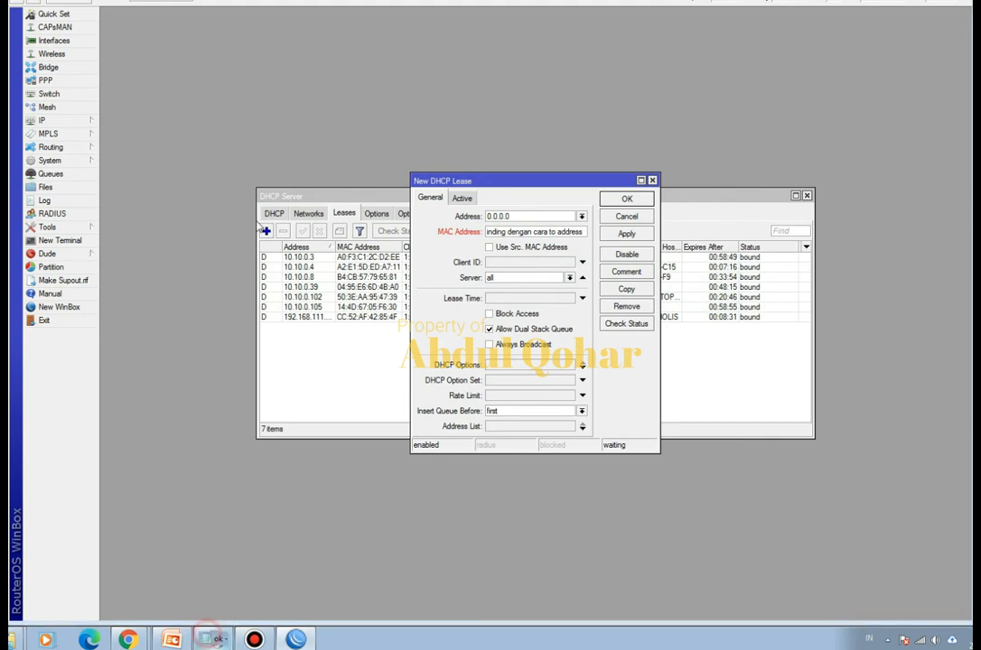
{"action": "left_click_drag", "start_coordinate": [158, 65], "coordinate": [57, 64]}
{"action": "right_click", "coordinate": [78, 64]}
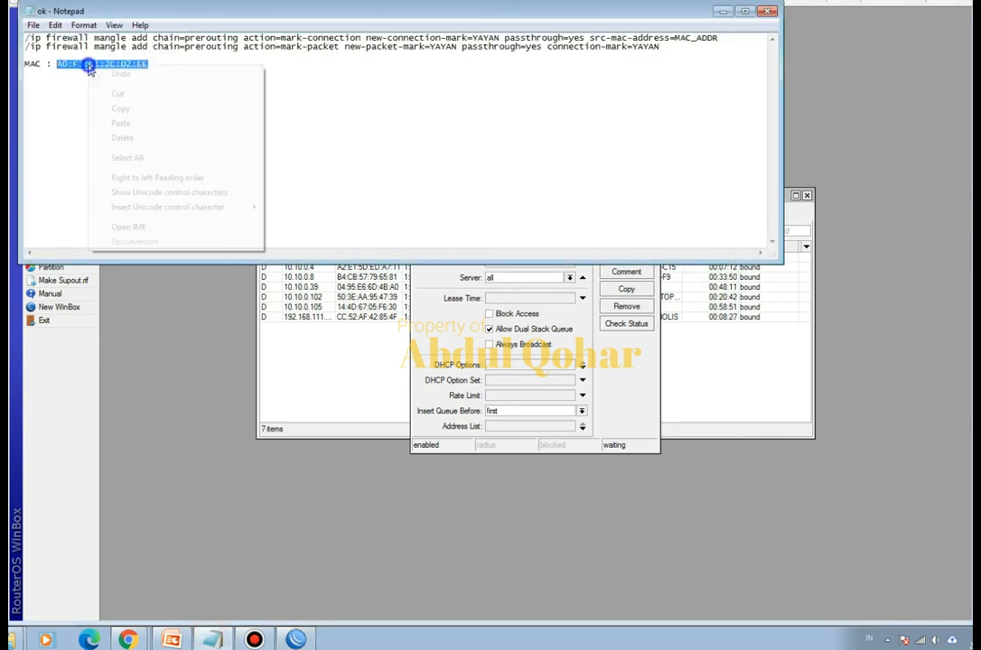
{"action": "left_click", "coordinate": [125, 106]}
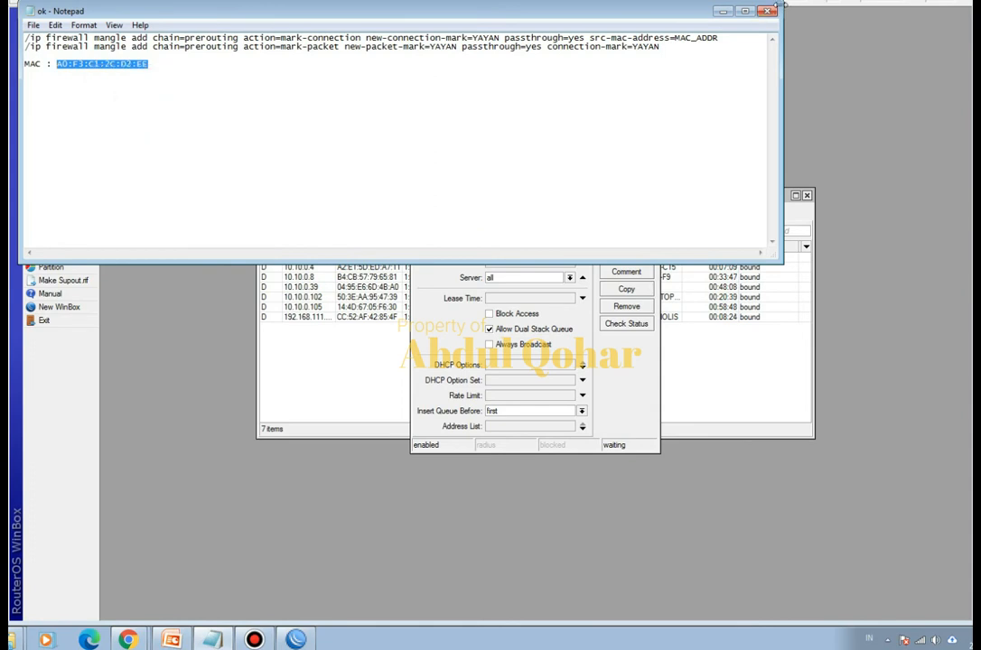
{"action": "left_click", "coordinate": [728, 11]}
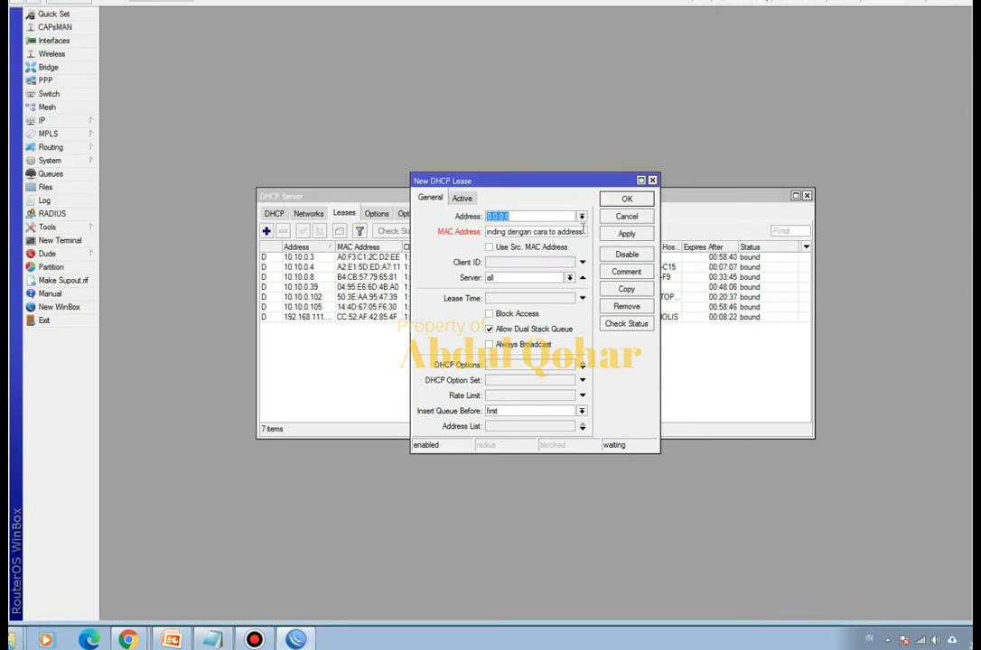
{"action": "left_click_drag", "start_coordinate": [579, 231], "coordinate": [464, 233]}
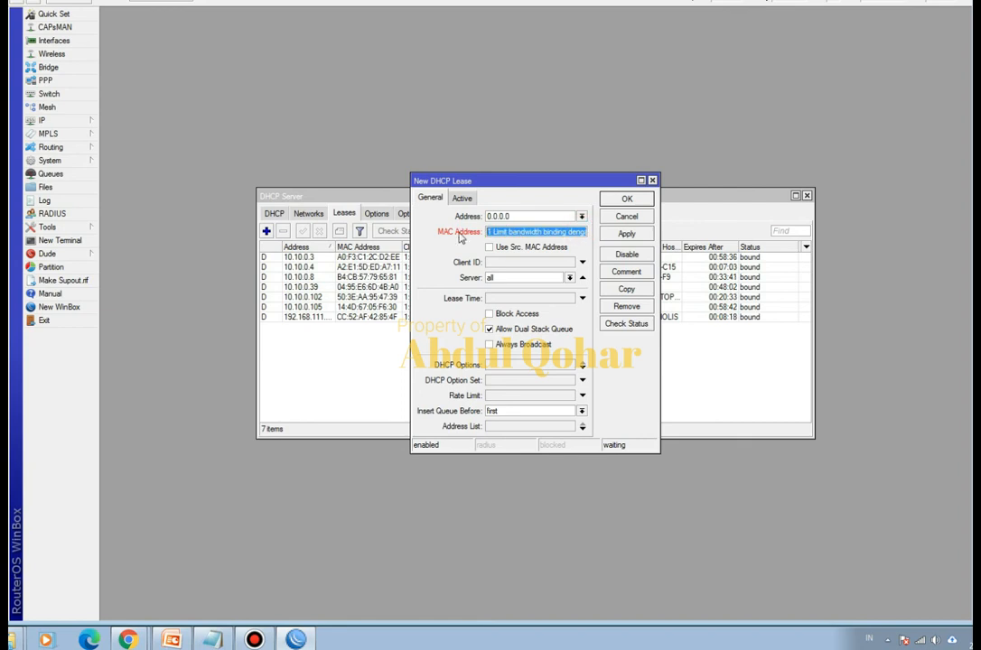
{"action": "key", "text": "ctrl+a"}
{"action": "type", "text": "D2:EE"}
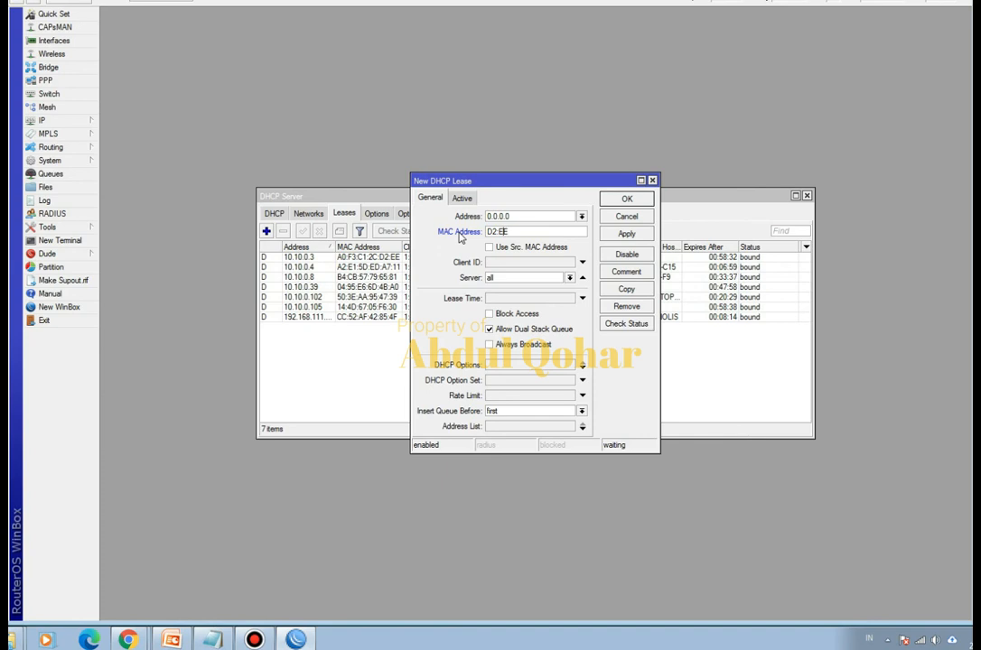
{"action": "key", "text": "ctrl+a"}
{"action": "key", "text": "ctrl+v"}
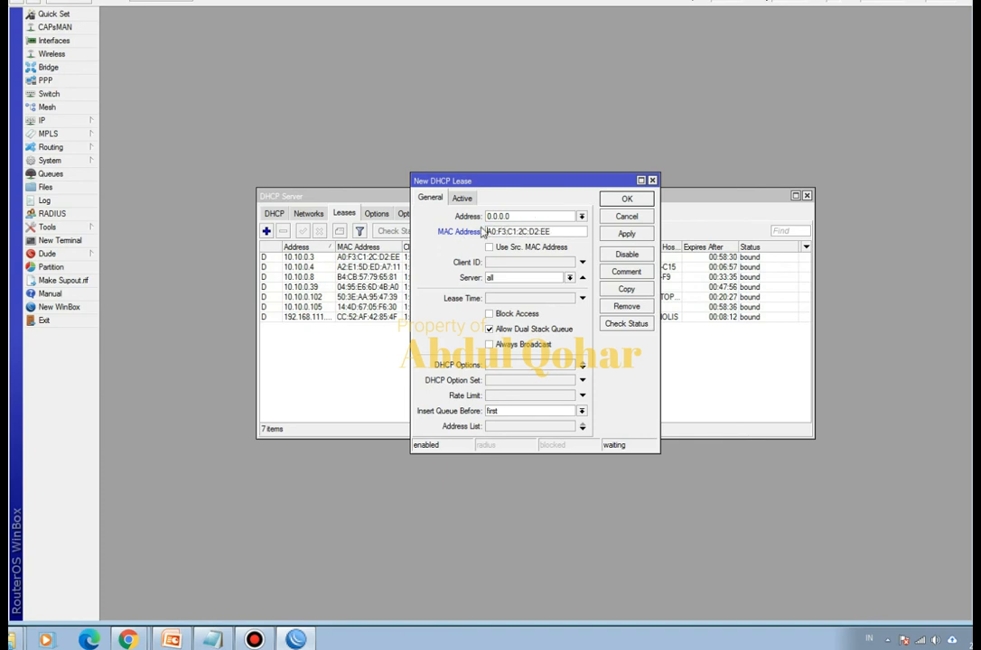
- Set the new lease's address to 10.10.0.200 and save the lease
{"action": "left_click_drag", "start_coordinate": [533, 216], "coordinate": [485, 218]}
{"action": "left_click_drag", "start_coordinate": [524, 182], "coordinate": [747, 90]}
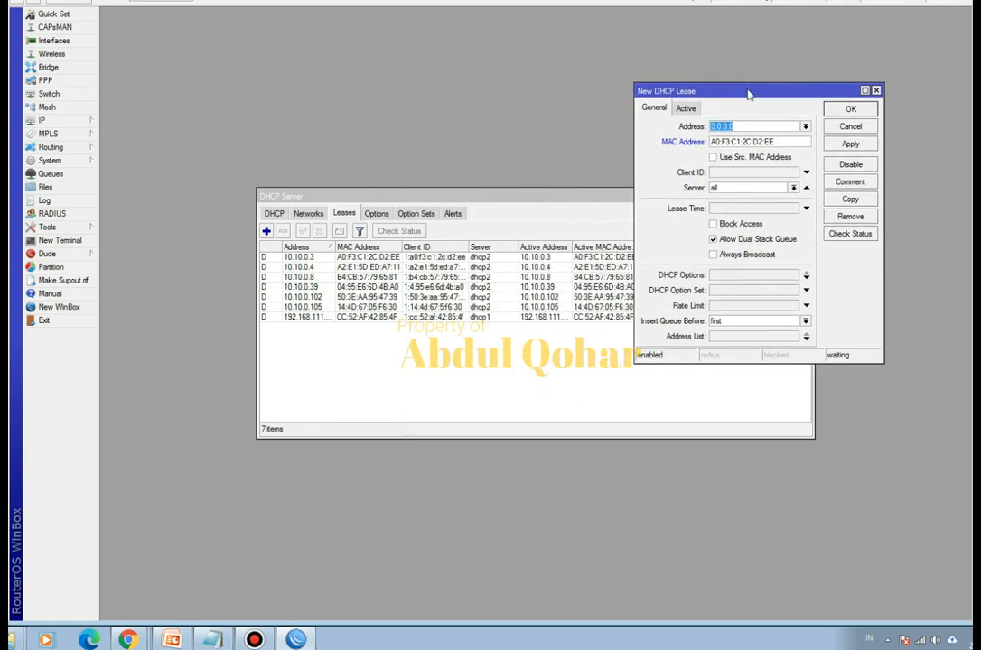
{"action": "type", "text": "10.10.0"}
{"action": "left_click", "coordinate": [858, 109]}
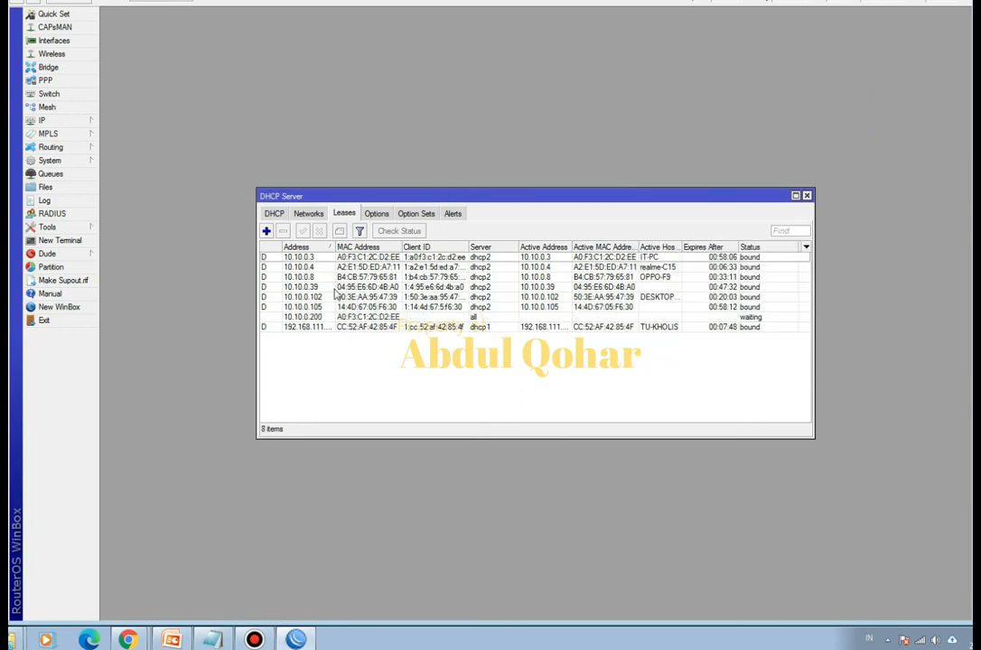
- Delete all dynamic leases of dhcp2 and dhcp1, keeping only the static 10.10.0.200 lease
{"action": "left_click", "coordinate": [269, 318]}
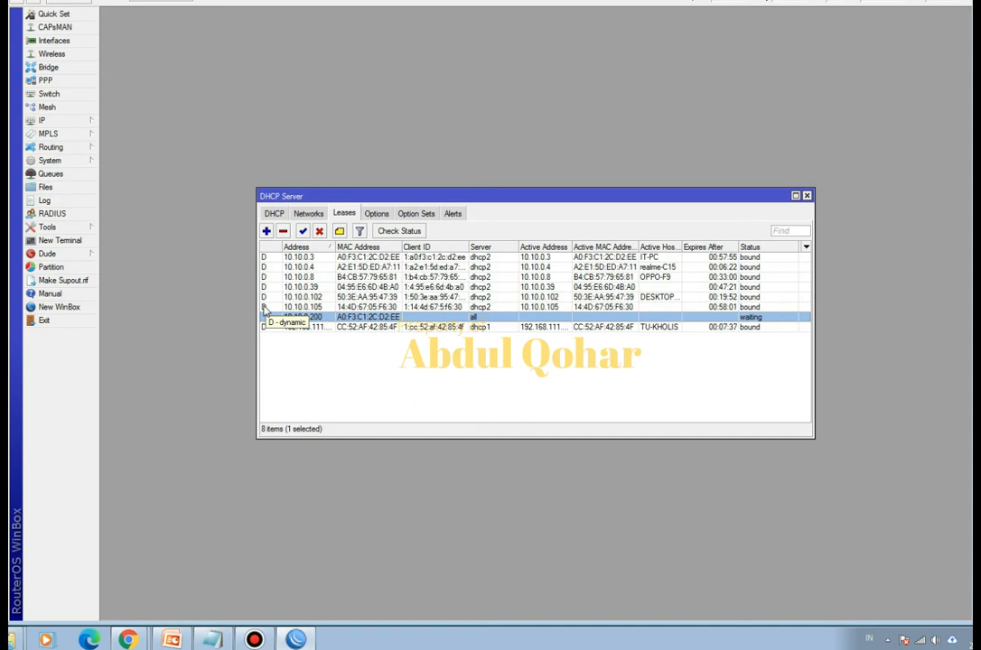
{"action": "left_click", "coordinate": [266, 307]}
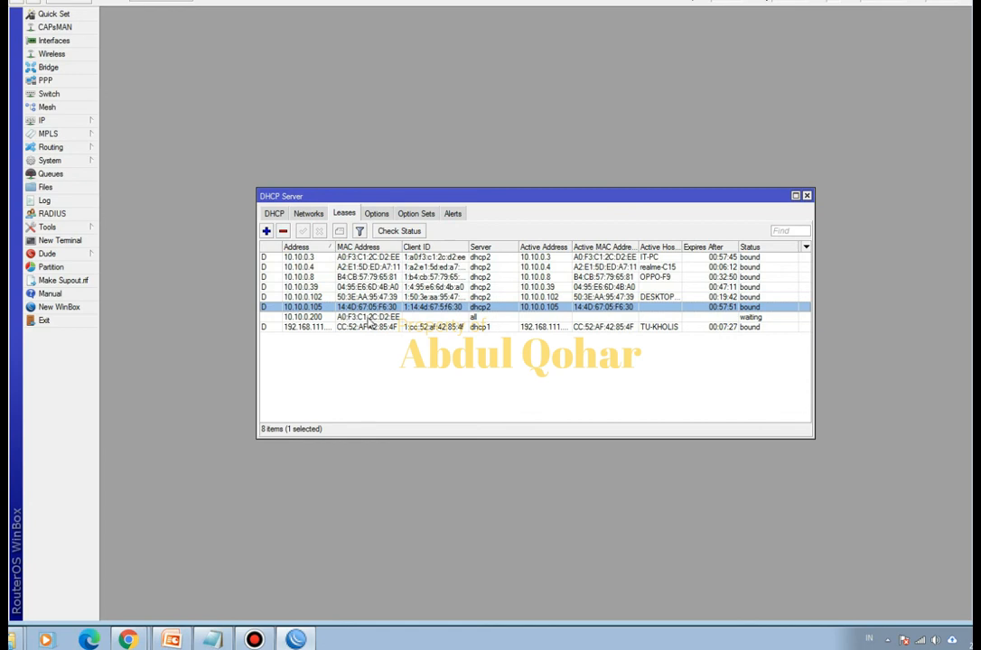
{"action": "left_click", "coordinate": [389, 258]}
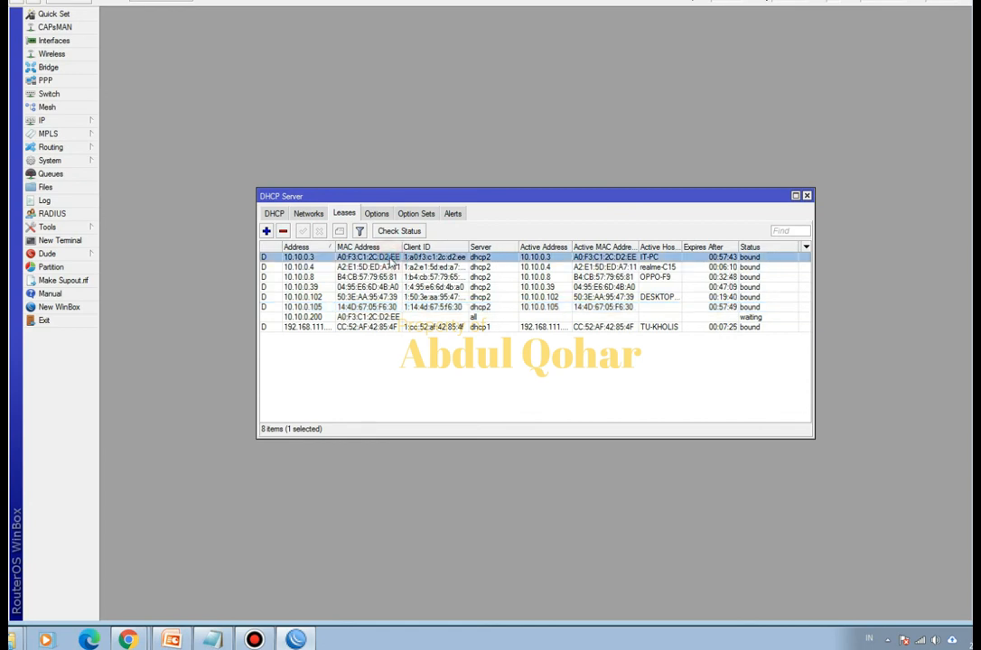
{"action": "left_click", "coordinate": [368, 308]}
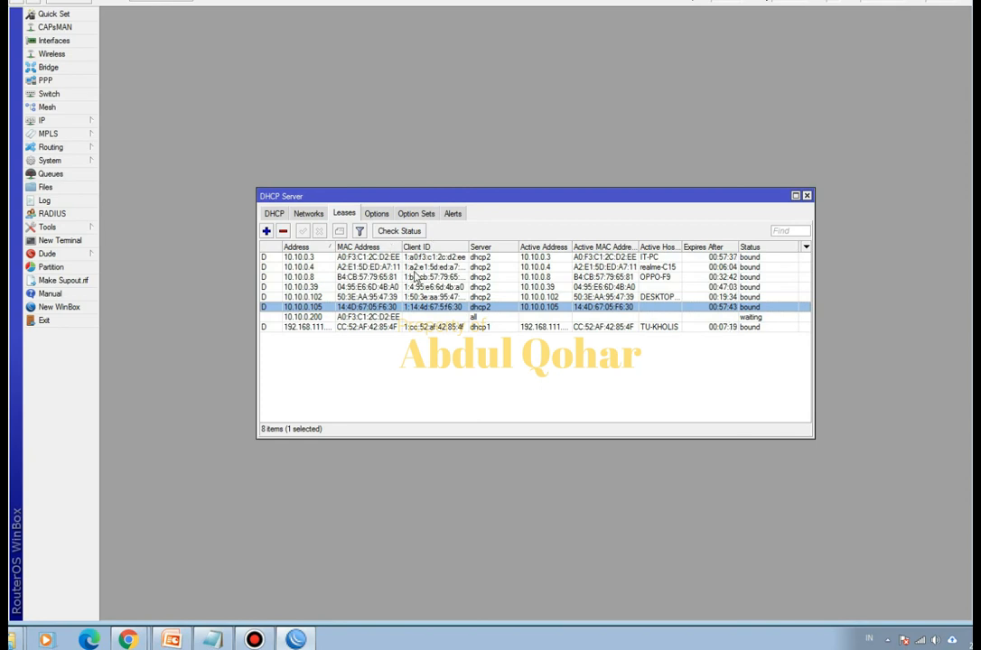
{"action": "left_click", "coordinate": [384, 258], "text": "shift"}
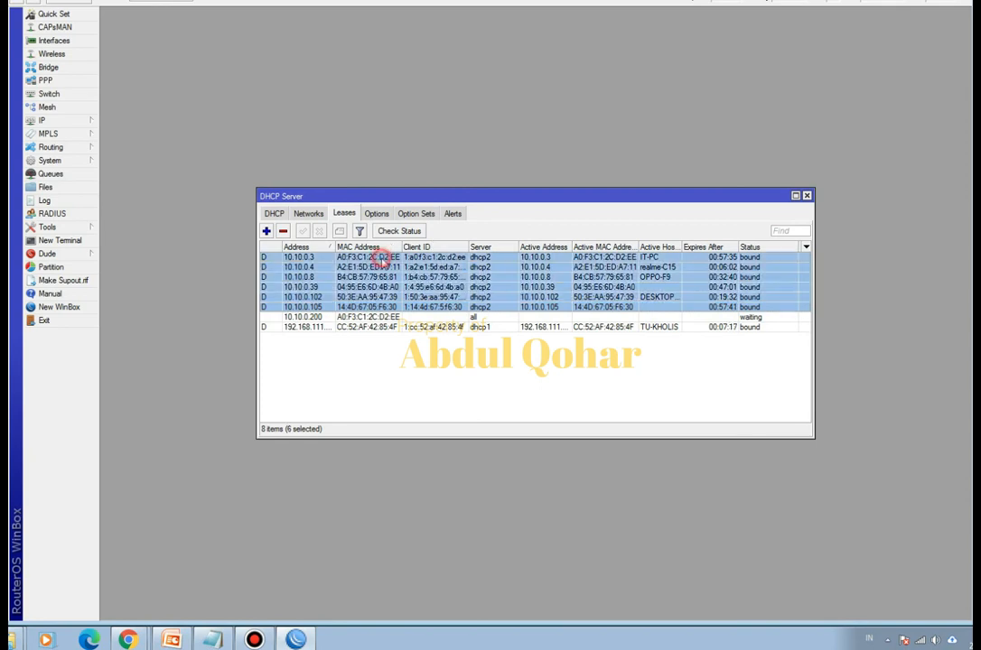
{"action": "left_click", "coordinate": [283, 231]}
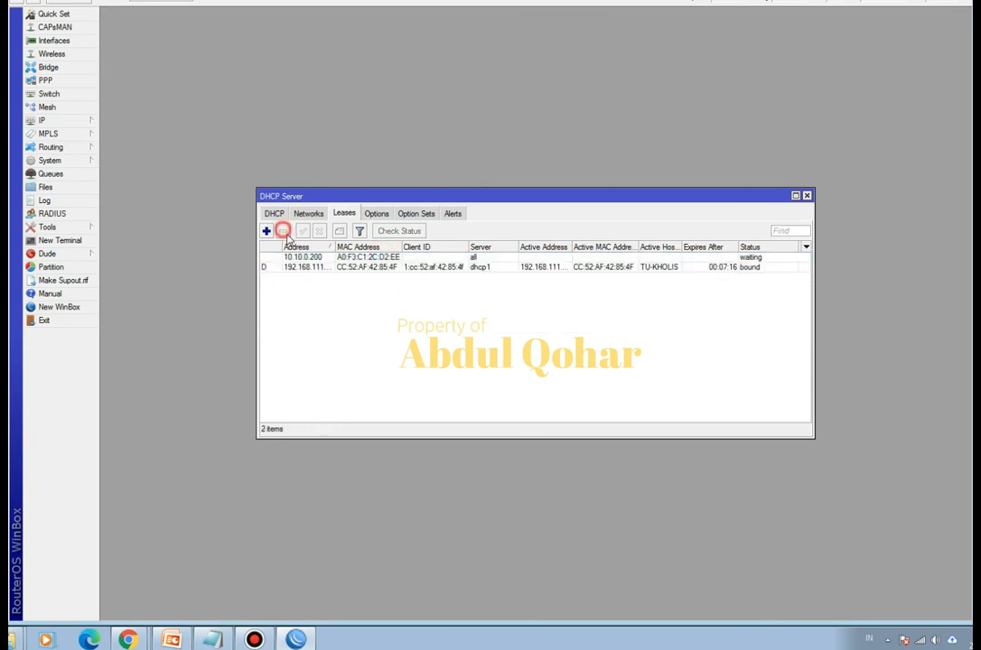
{"action": "left_click", "coordinate": [359, 268]}
{"action": "left_click", "coordinate": [283, 232]}
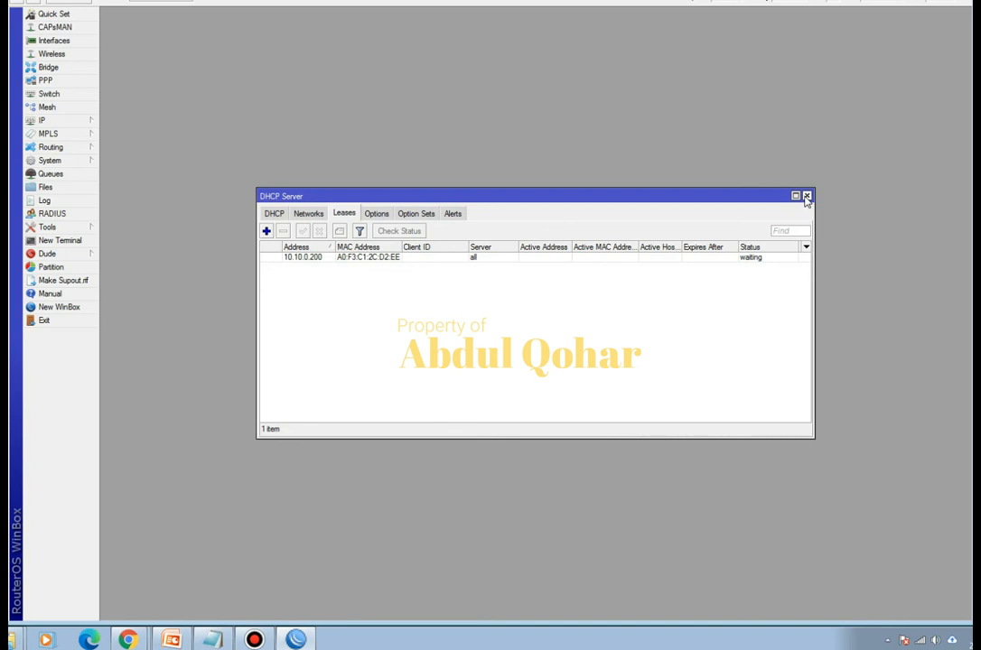
- Open the simple queue list and arrange it above the DHCP Server window
{"action": "left_click_drag", "start_coordinate": [697, 192], "coordinate": [722, 360]}
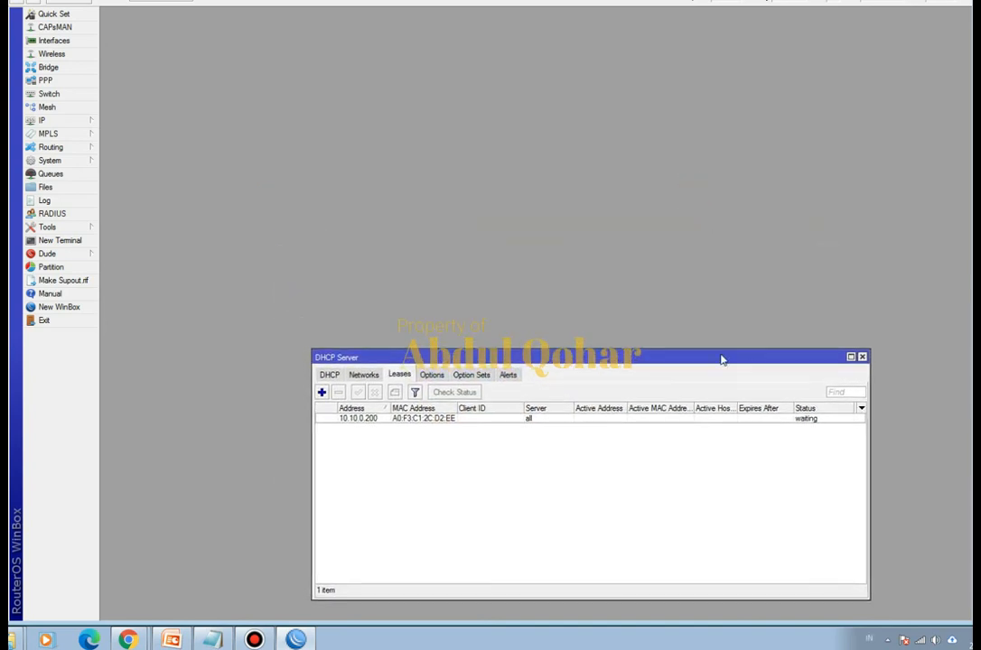
{"action": "left_click", "coordinate": [77, 177]}
{"action": "left_click_drag", "start_coordinate": [257, 111], "coordinate": [395, 103]}
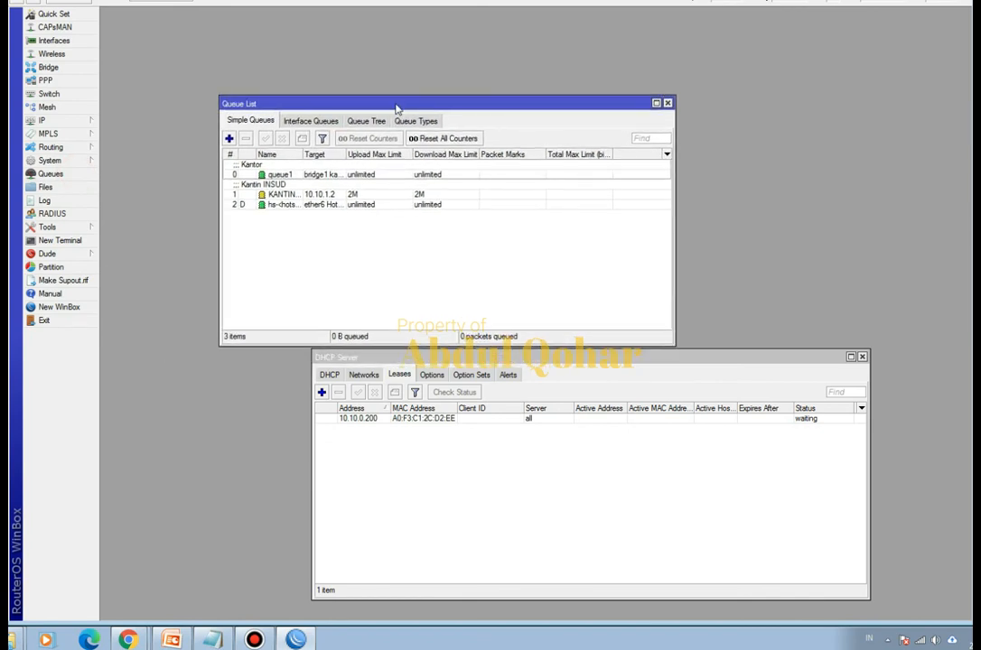
{"action": "left_click", "coordinate": [231, 138]}
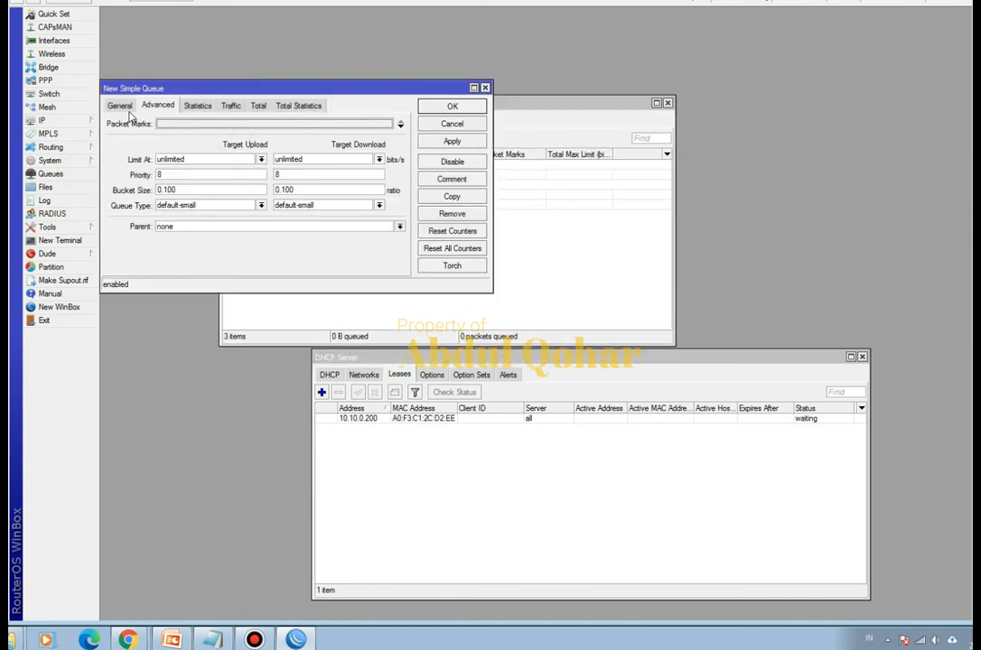
{"action": "left_click", "coordinate": [120, 106]}
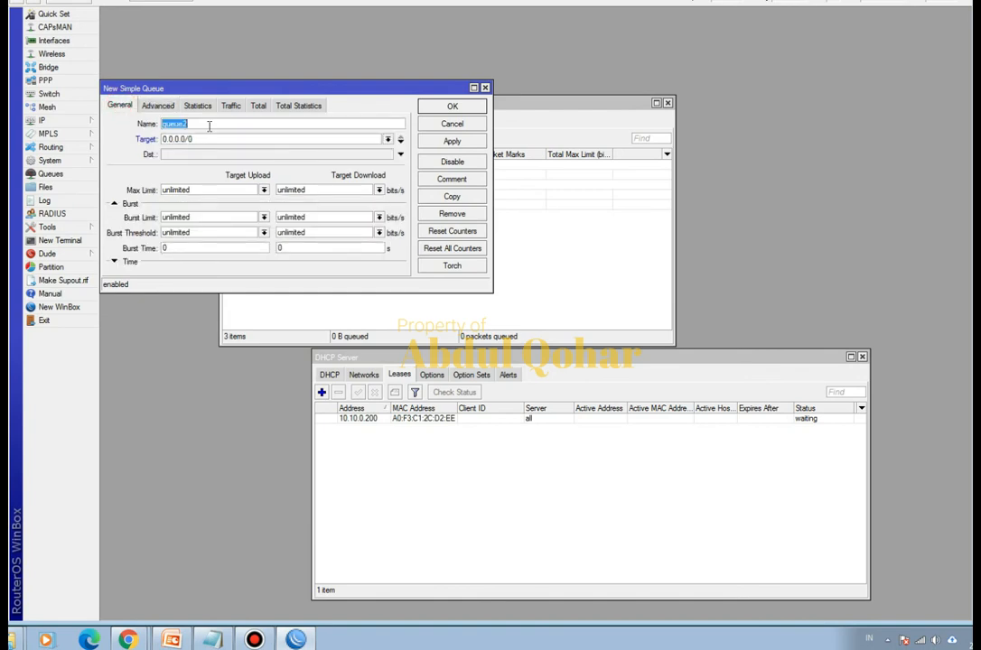
{"action": "type", "text": "IT LIMIT"}
{"action": "left_click", "coordinate": [344, 138]}
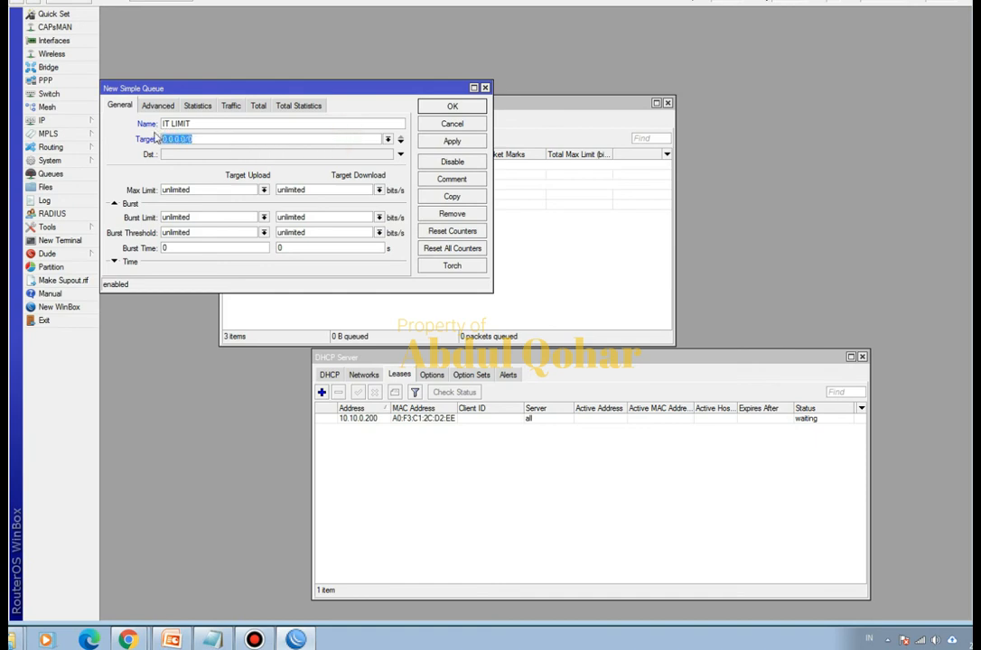
{"action": "type", "text": "10"}
{"action": "type", "text": "2"}
{"action": "key", "text": "Escape"}
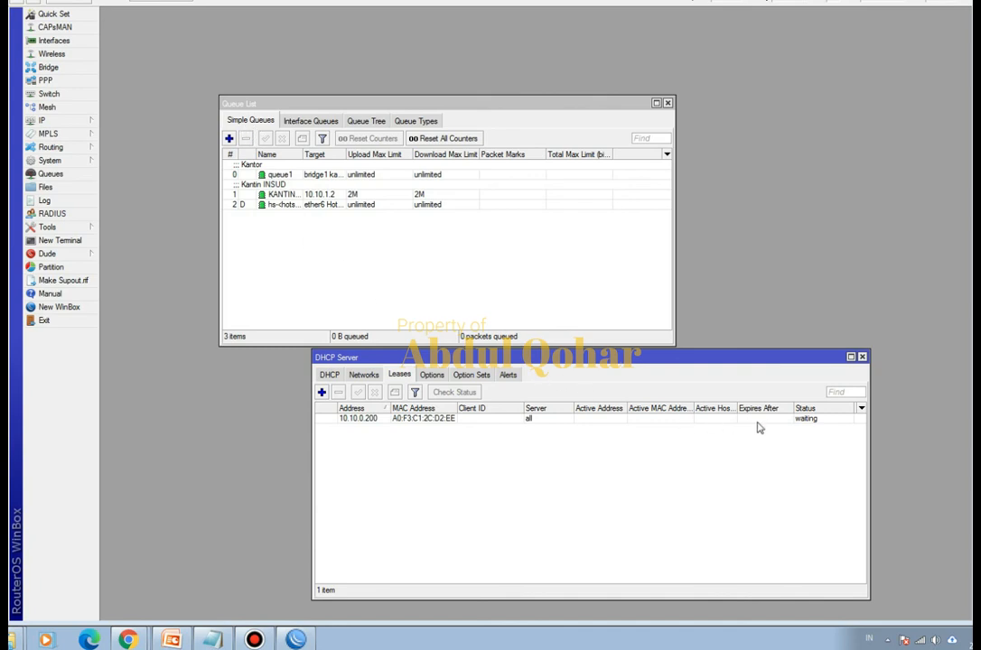
- Check the 10.10.0.200 lease's status and disconnect the computer from the Insud@Hotspot wireless network
{"action": "left_click", "coordinate": [802, 422]}
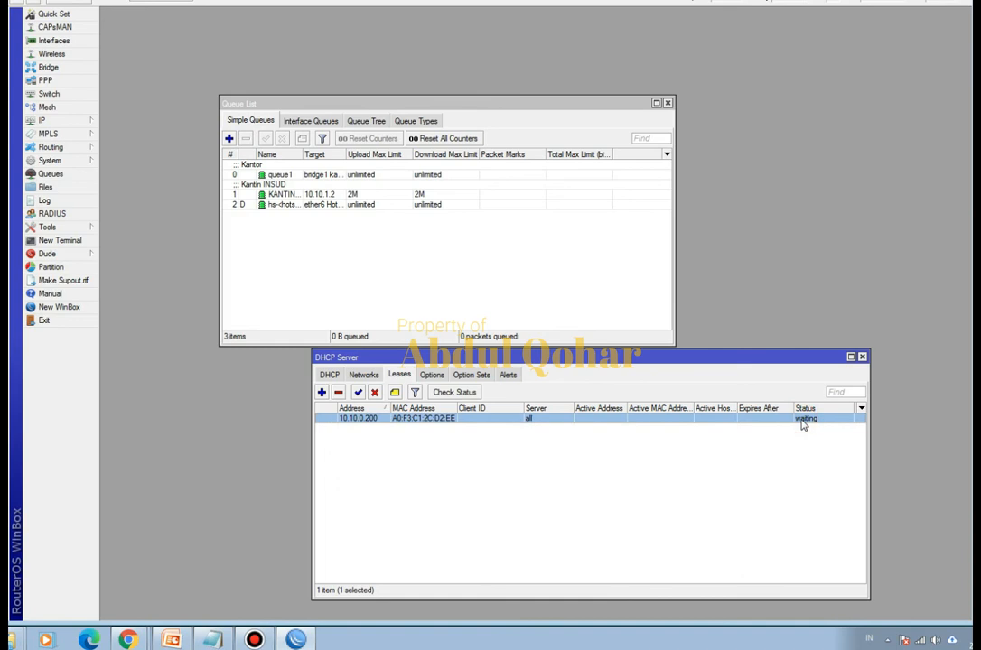
{"action": "left_click", "coordinate": [919, 640]}
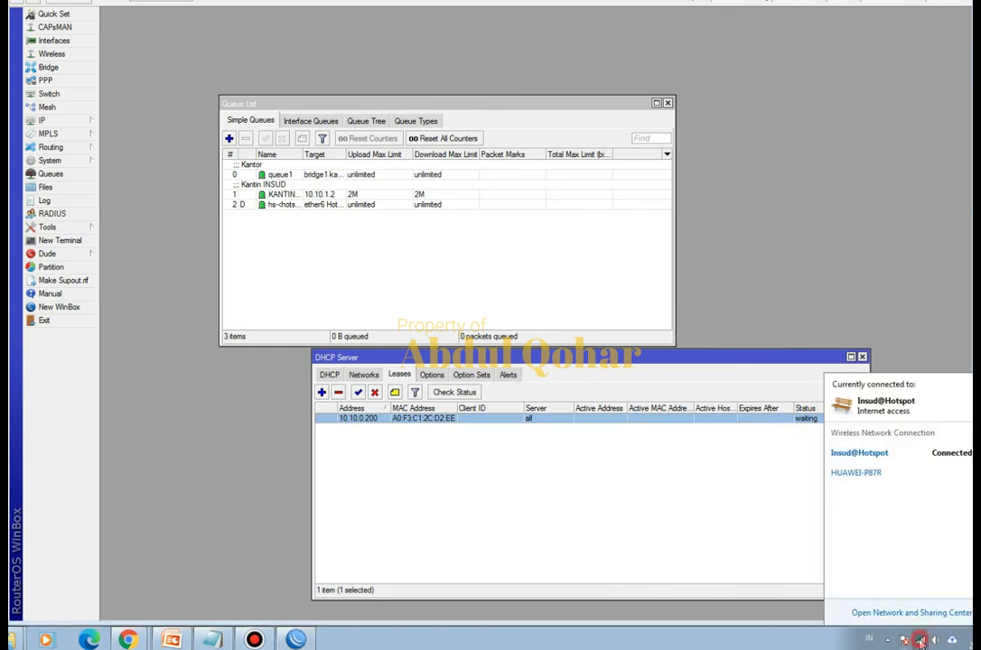
{"action": "left_click", "coordinate": [889, 454]}
{"action": "left_click", "coordinate": [953, 473]}
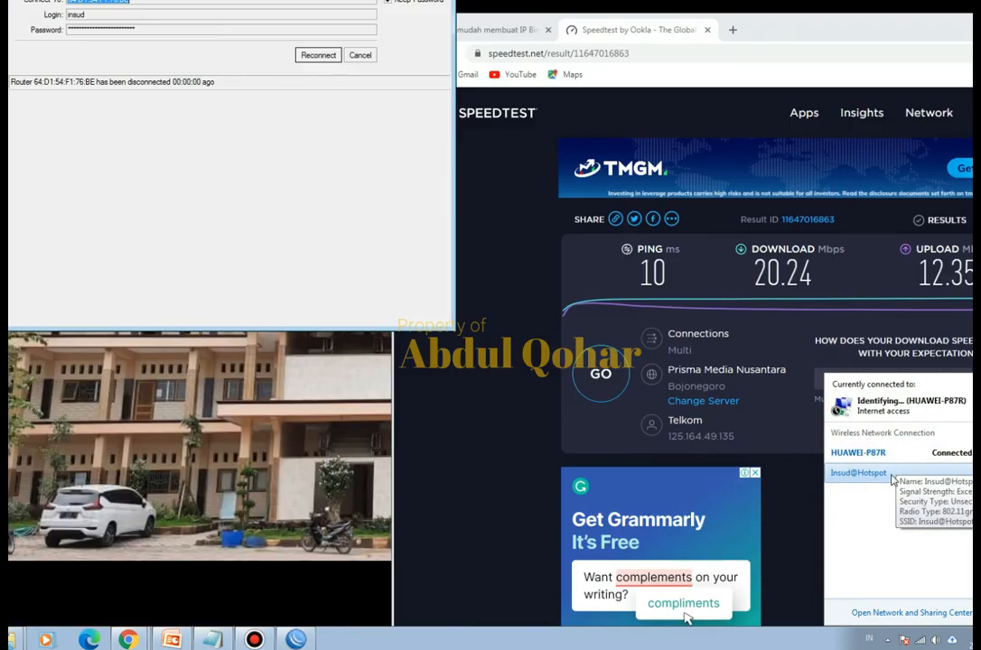
- Reconnect the computer to the Insud@Hotspot wireless network and restore the WinBox session to the router
{"action": "left_click", "coordinate": [892, 479]}
{"action": "left_click", "coordinate": [956, 524]}
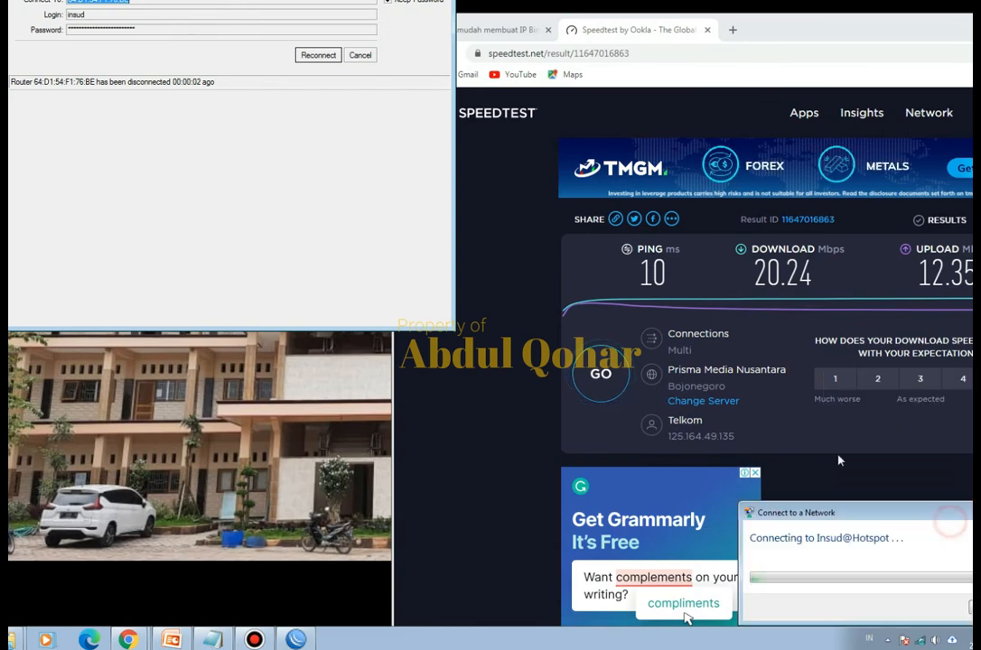
{"action": "left_click", "coordinate": [317, 55]}
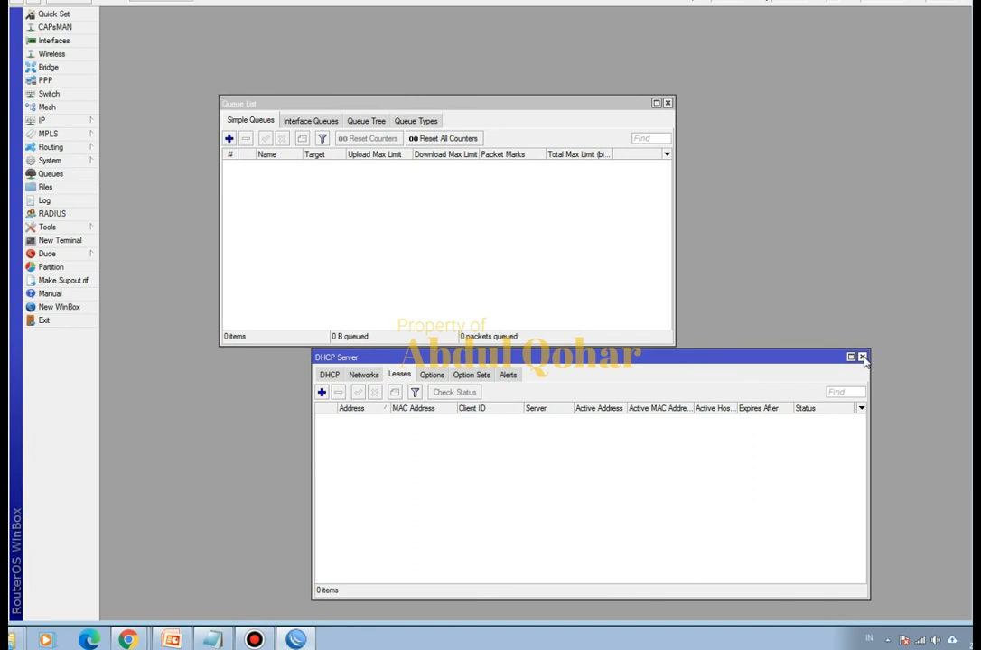
- Close the queue list and check the 10.10.0.200 lease's status and the computer's wireless connection
{"action": "left_click", "coordinate": [668, 103]}
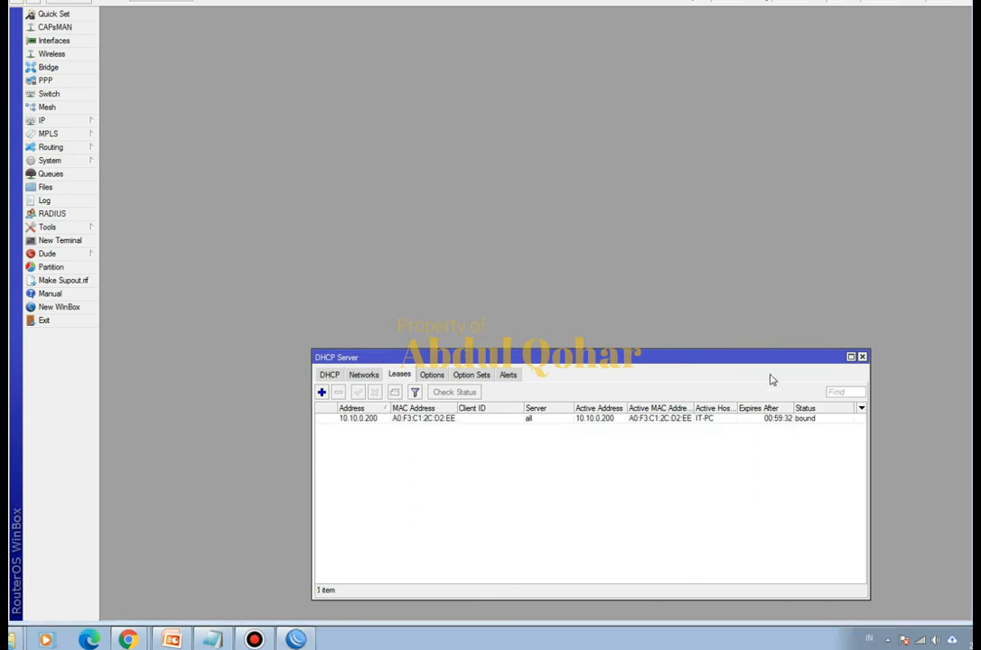
{"action": "left_click", "coordinate": [801, 421]}
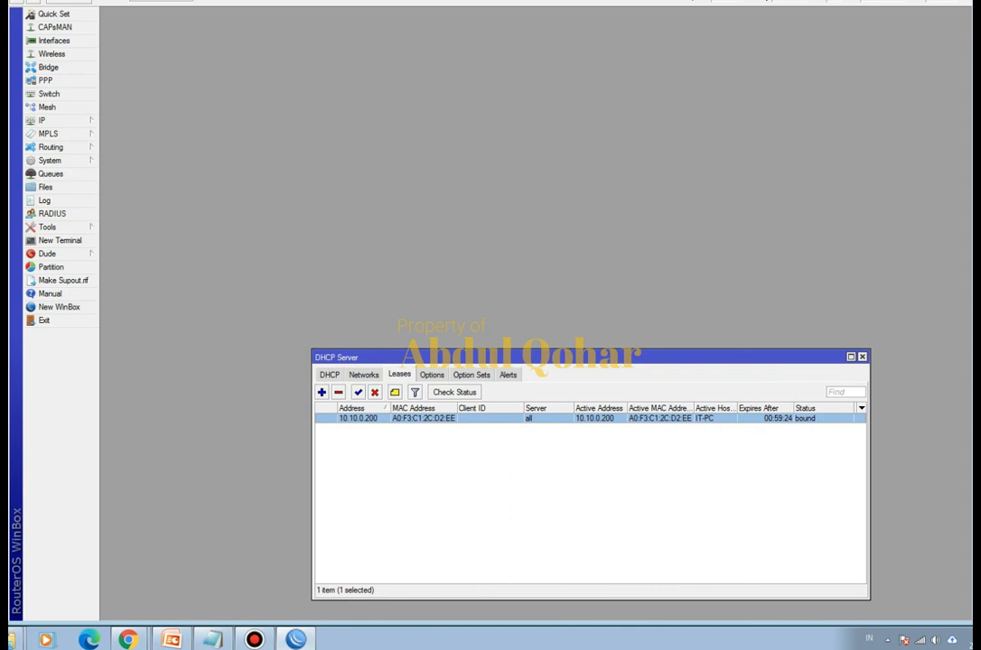
{"action": "left_click", "coordinate": [919, 642]}
{"action": "left_click", "coordinate": [919, 642]}
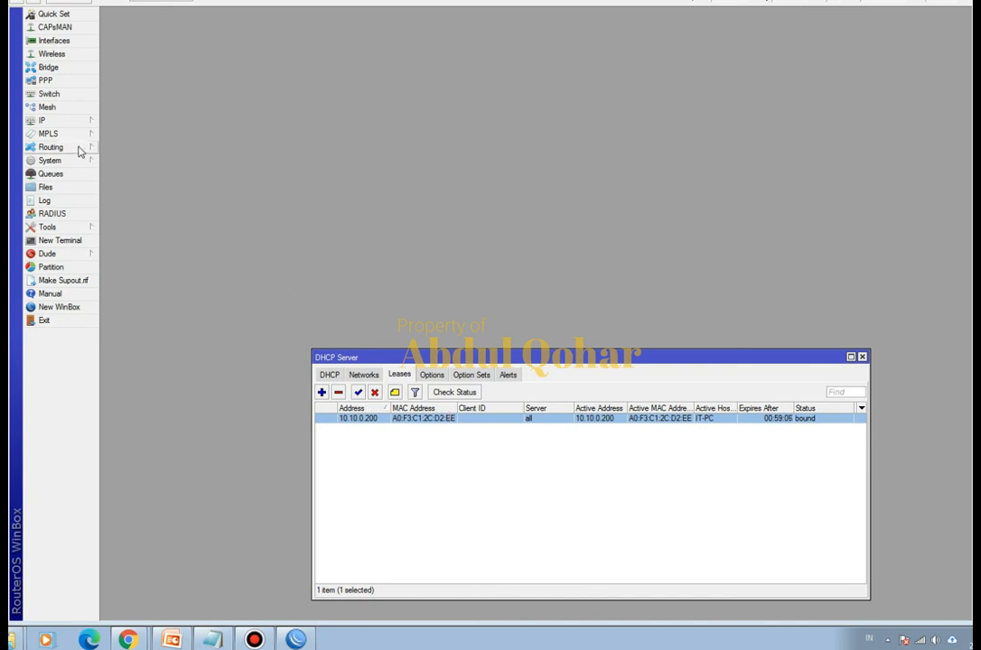
- Create a new simple queue named IT LIMIT with the target address 10.10.0.200
{"action": "left_click", "coordinate": [51, 175]}
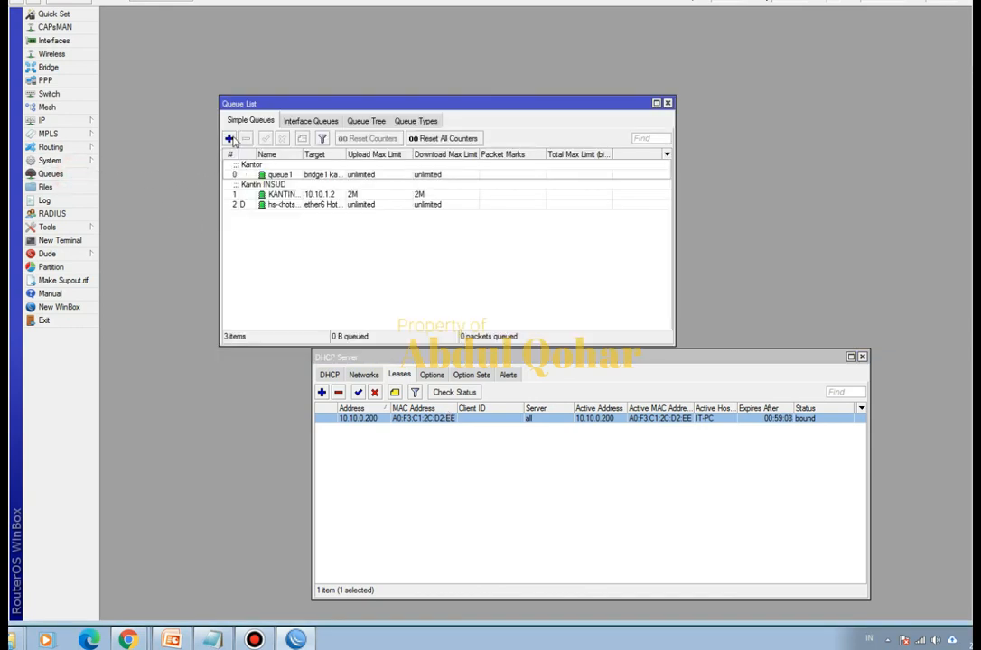
{"action": "left_click", "coordinate": [229, 139]}
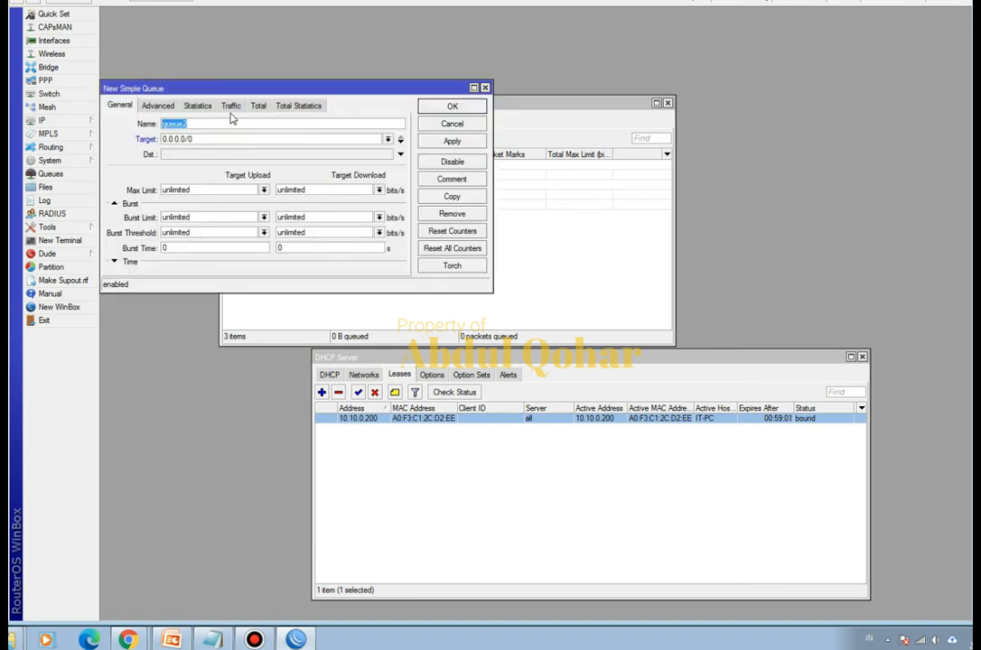
{"action": "left_click_drag", "start_coordinate": [245, 94], "coordinate": [476, 120]}
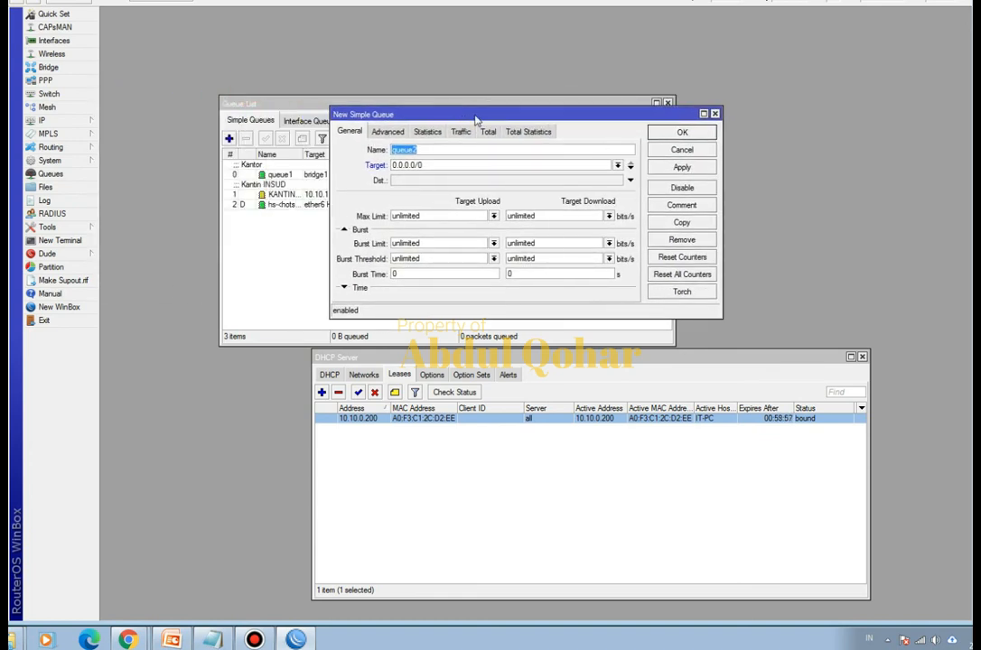
{"action": "type", "text": "IT LIMIT"}
{"action": "double_click", "coordinate": [525, 164]}
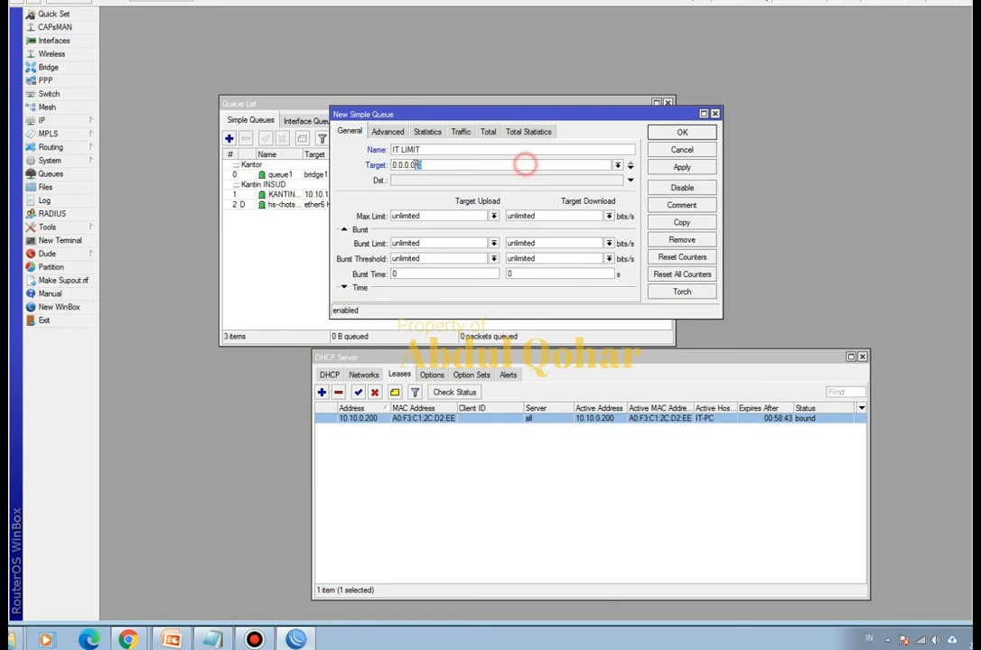
{"action": "left_click_drag", "start_coordinate": [418, 164], "coordinate": [391, 170]}
{"action": "type", "text": "10.1"}
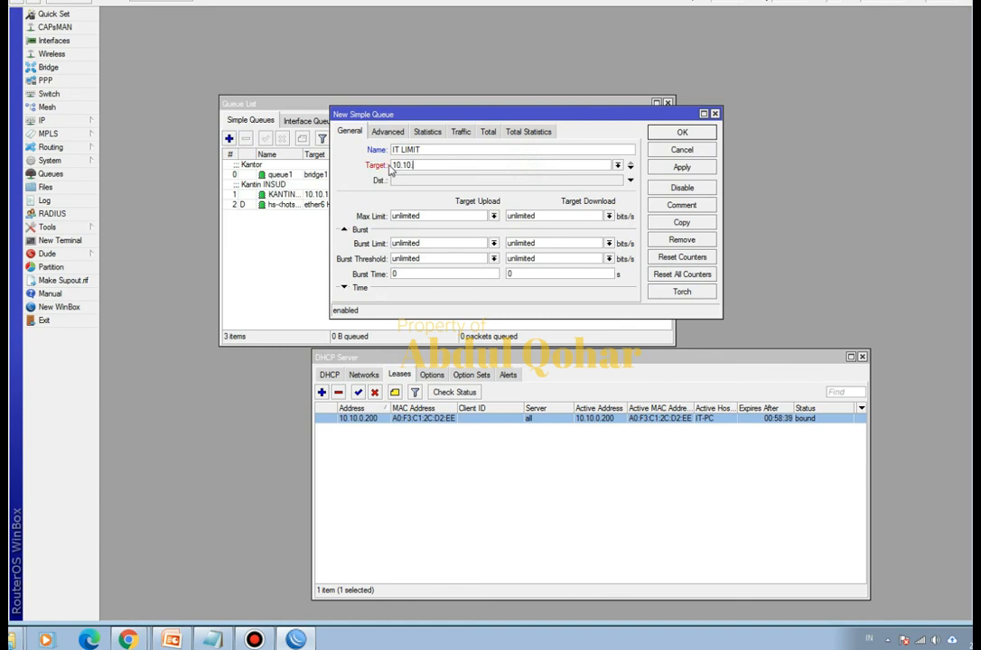
{"action": "type", "text": "0.0.200"}
- Set the IT LIMIT queue's upload and download max limits to 5M each
{"action": "left_click", "coordinate": [495, 217]}
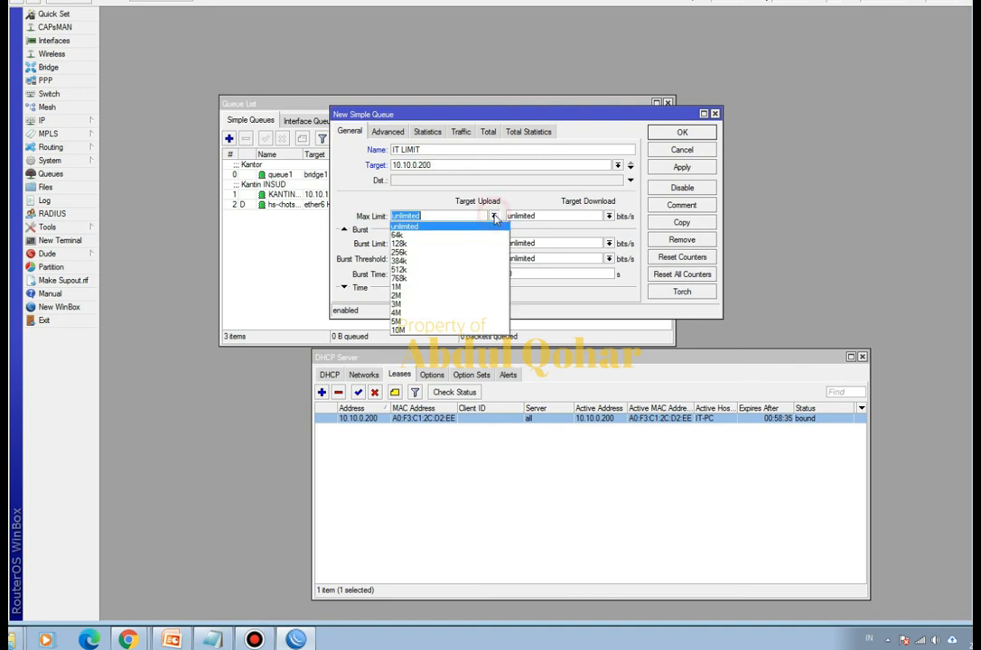
{"action": "left_click", "coordinate": [445, 330]}
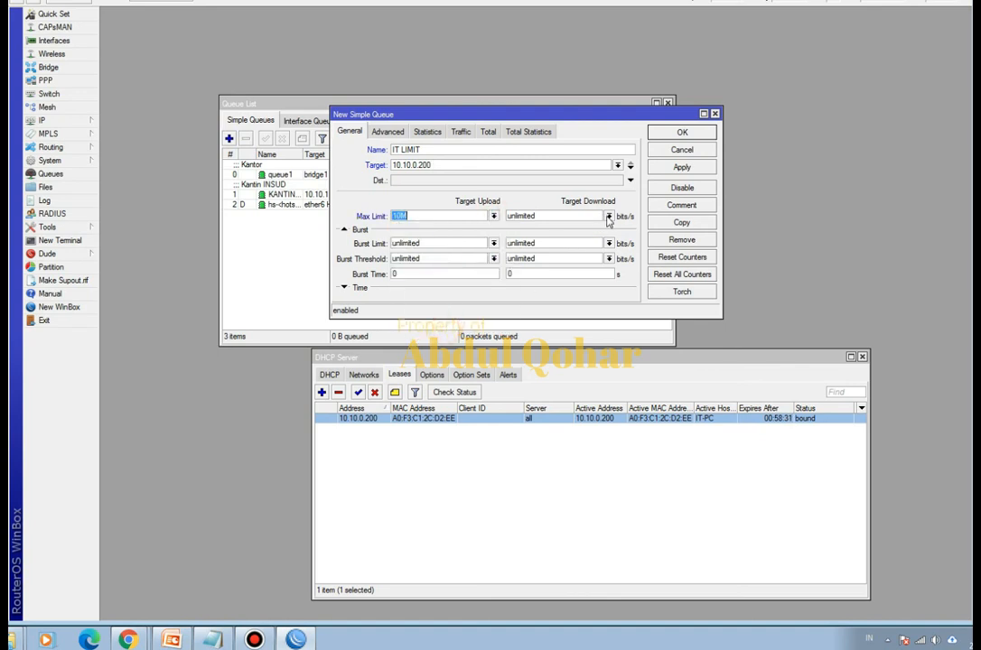
{"action": "left_click", "coordinate": [609, 217]}
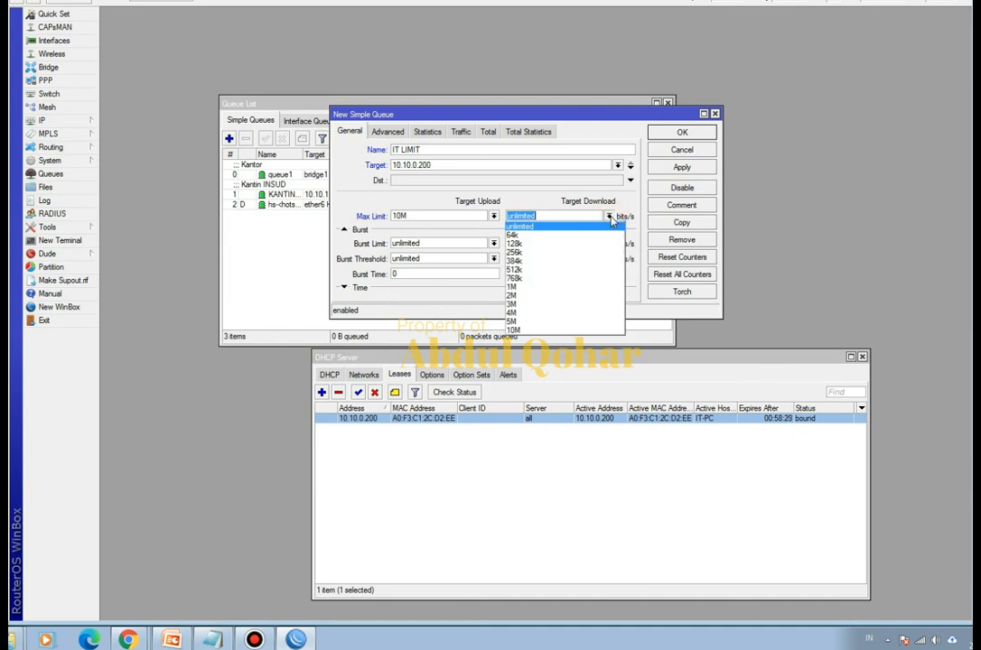
{"action": "left_click", "coordinate": [494, 218]}
{"action": "left_click", "coordinate": [493, 217]}
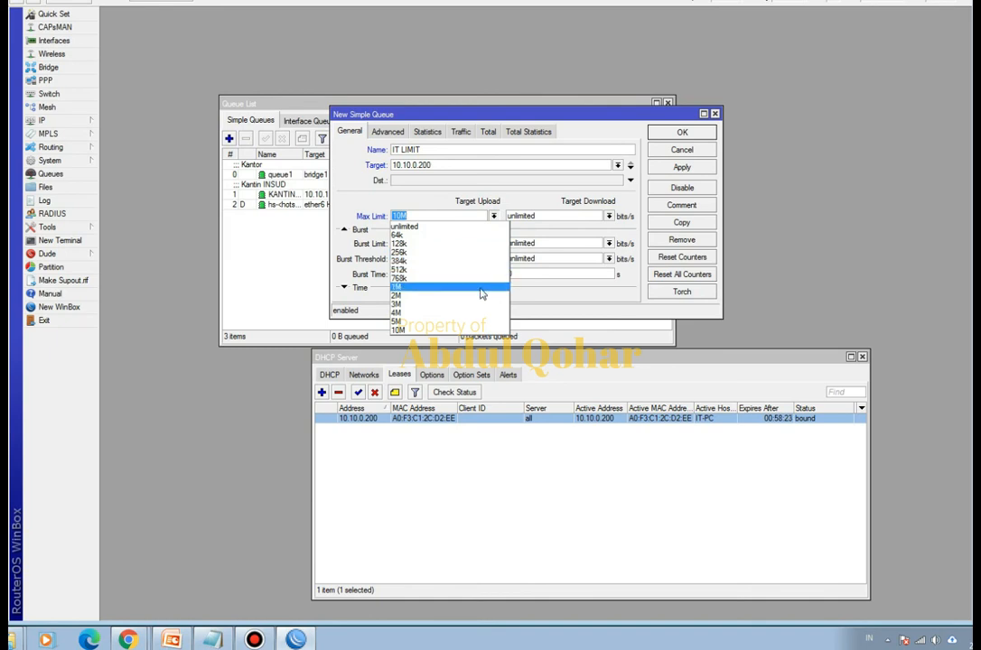
{"action": "left_click", "coordinate": [465, 320]}
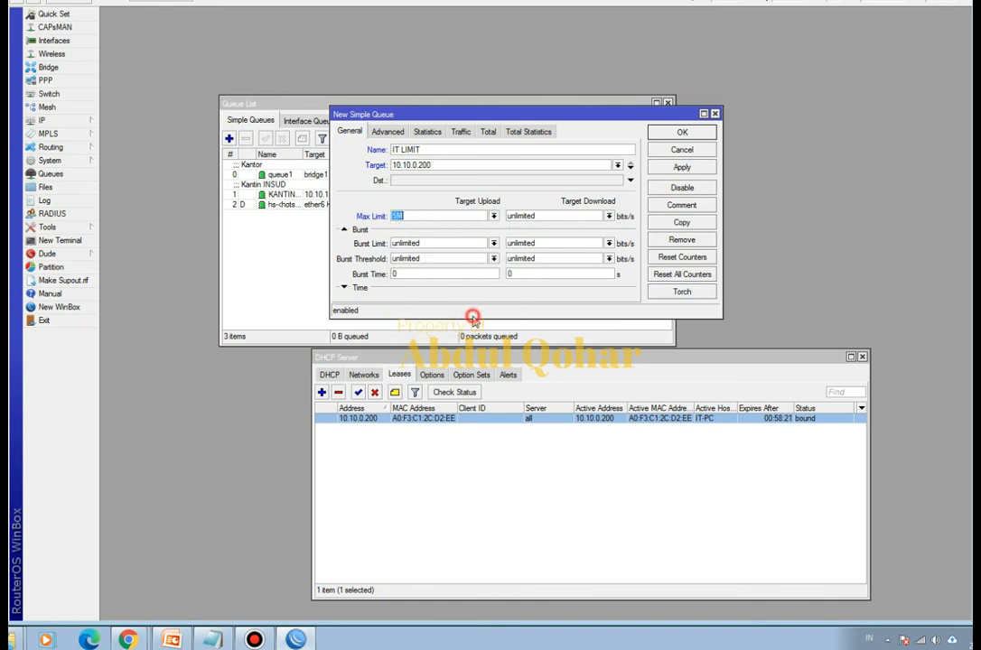
{"action": "left_click", "coordinate": [609, 217]}
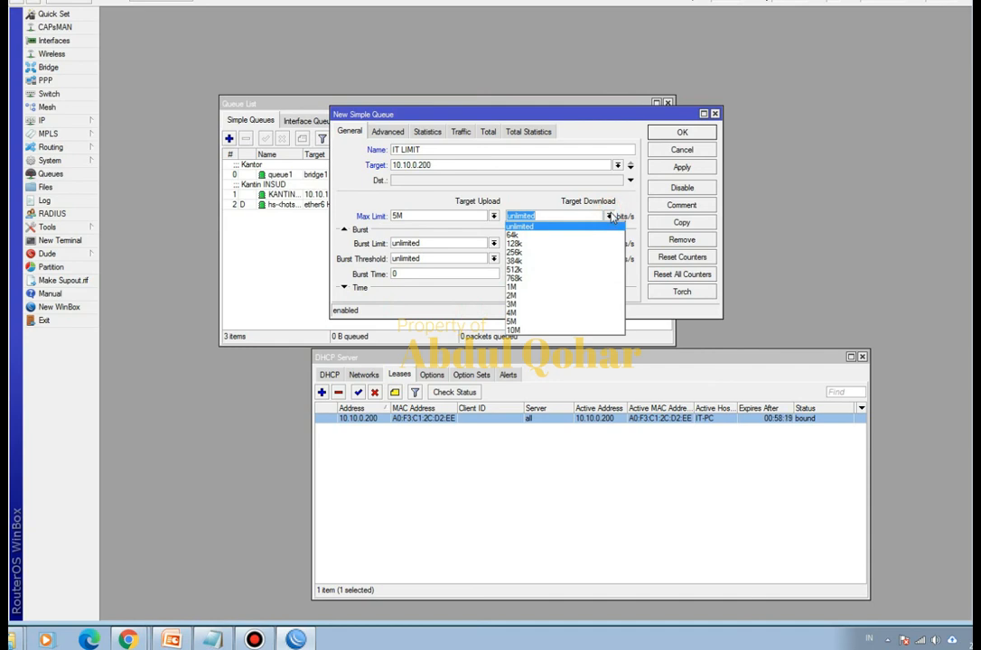
{"action": "left_click", "coordinate": [558, 322]}
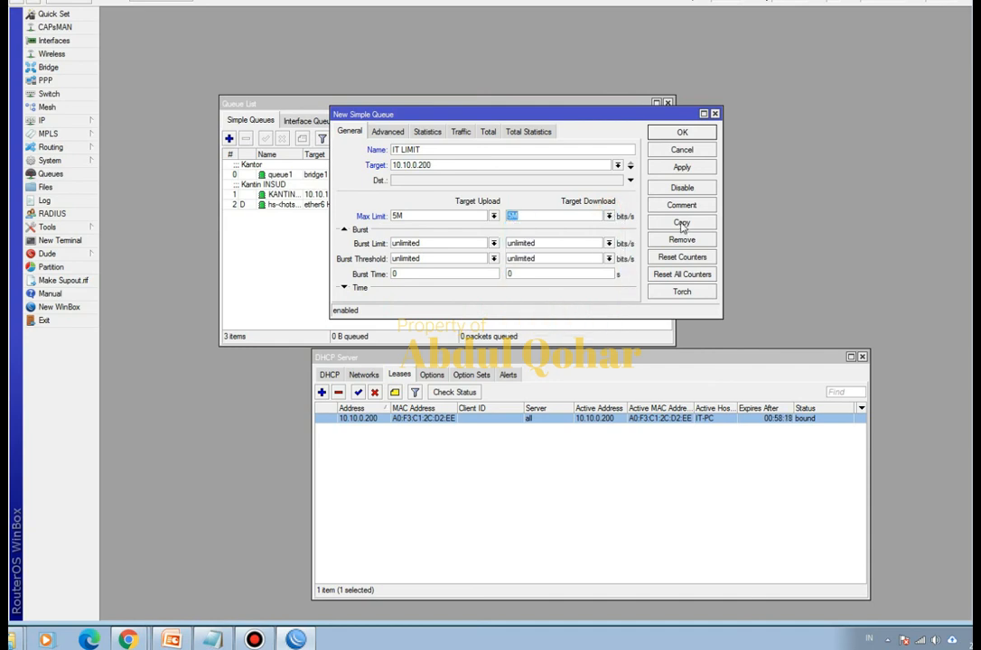
- Save the IT LIMIT queue and move it to the first position in the simple queue list
{"action": "left_click", "coordinate": [388, 131]}
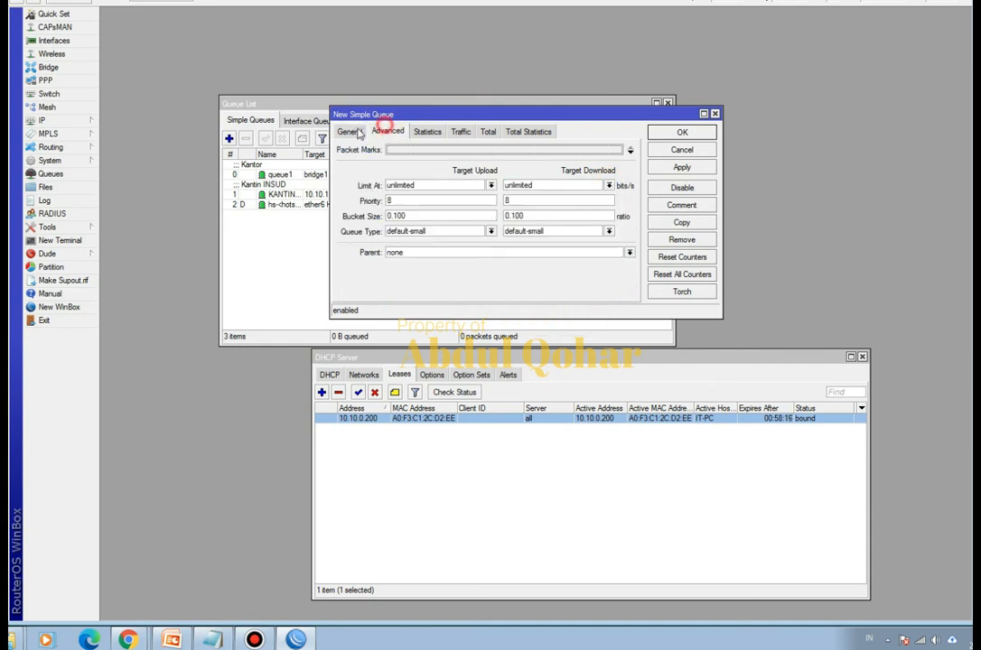
{"action": "left_click", "coordinate": [350, 132]}
{"action": "left_click", "coordinate": [682, 167]}
{"action": "left_click", "coordinate": [682, 131]}
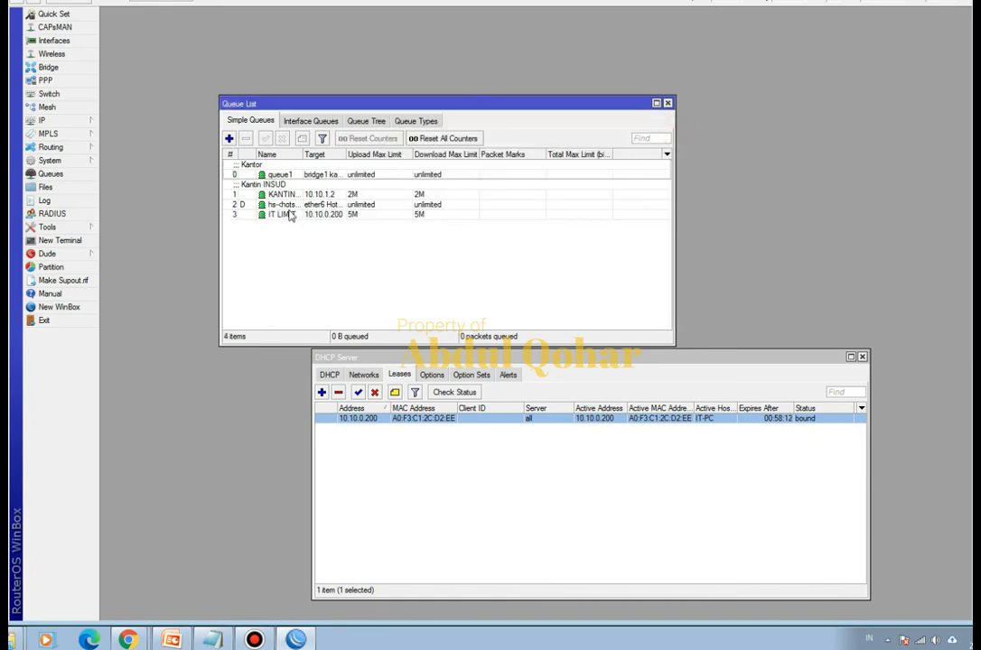
{"action": "left_click", "coordinate": [290, 215]}
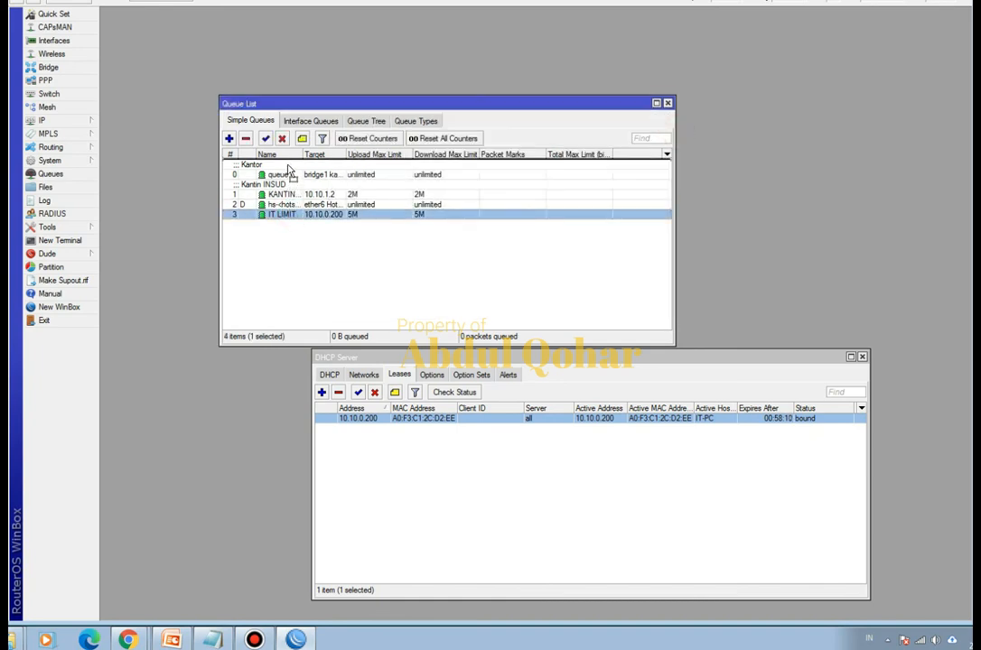
{"action": "left_click_drag", "start_coordinate": [289, 170], "coordinate": [289, 170]}
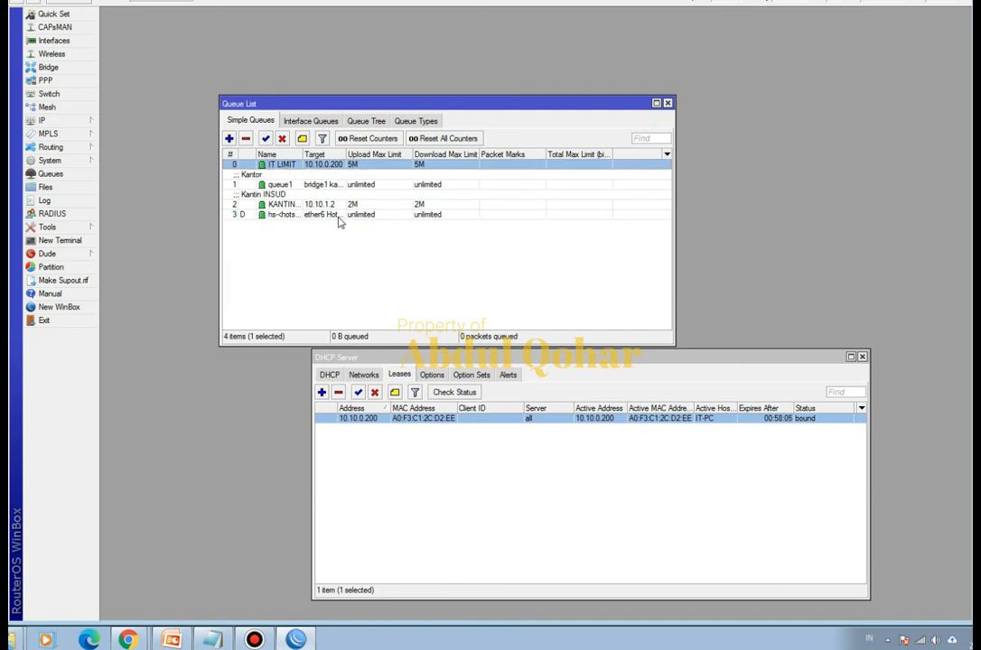
- Show the Speedtest page in Chrome and arrange the browser window and the WinBox queue list side by side
{"action": "mouse_move", "coordinate": [128, 637]}
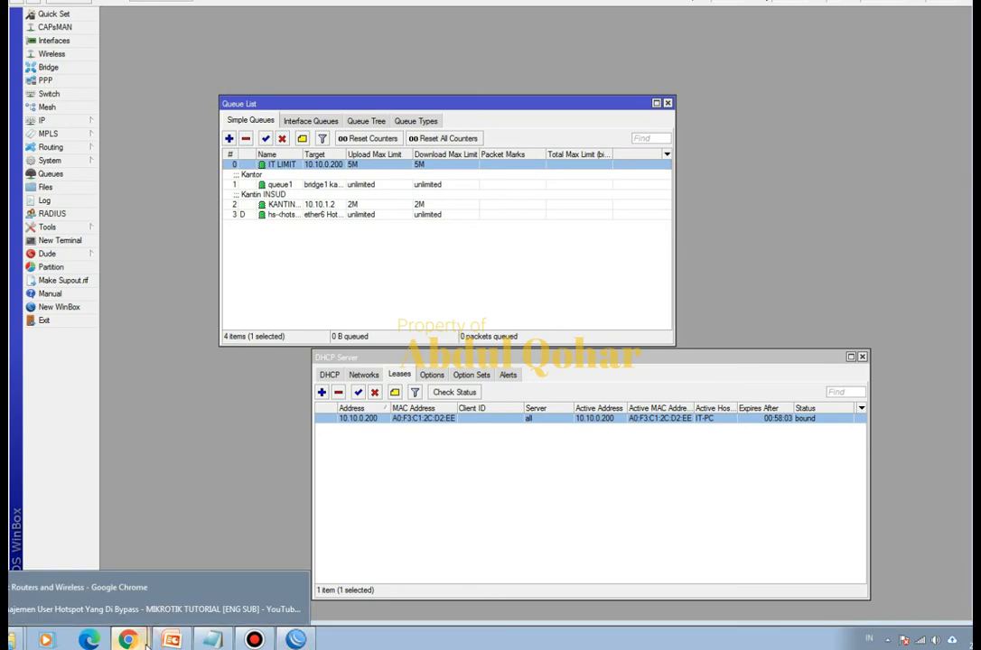
{"action": "left_click", "coordinate": [149, 597]}
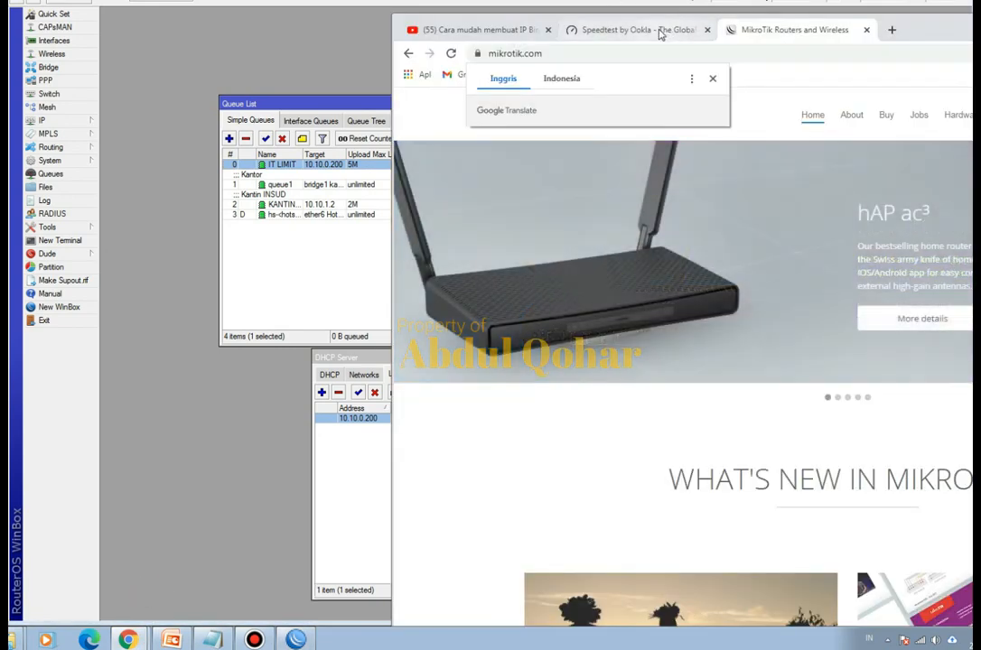
{"action": "left_click", "coordinate": [655, 31]}
{"action": "left_click_drag", "start_coordinate": [894, 29], "coordinate": [935, 26]}
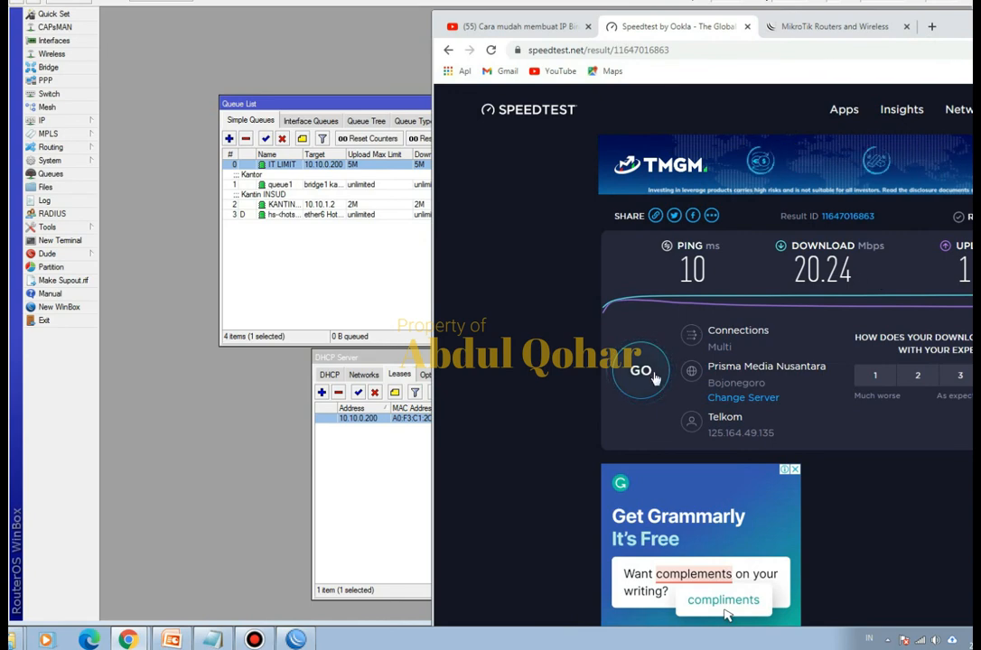
{"action": "left_click", "coordinate": [432, 108]}
{"action": "left_click_drag", "start_coordinate": [403, 101], "coordinate": [305, 100]}
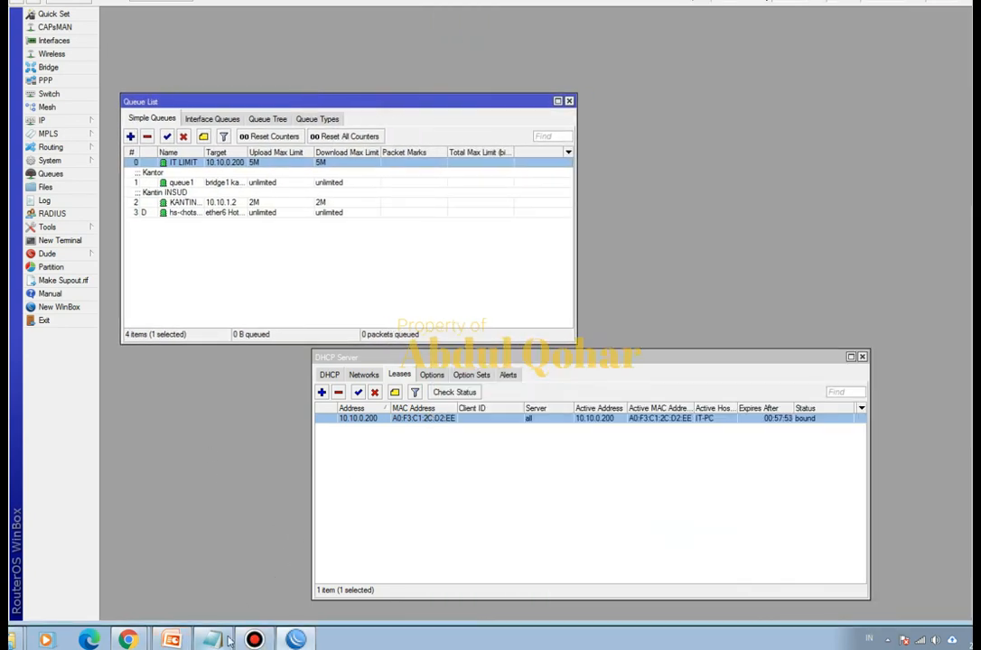
- Switch to the Speedtest page in Chrome and run a speed test under the 5M limit
{"action": "mouse_move", "coordinate": [133, 641]}
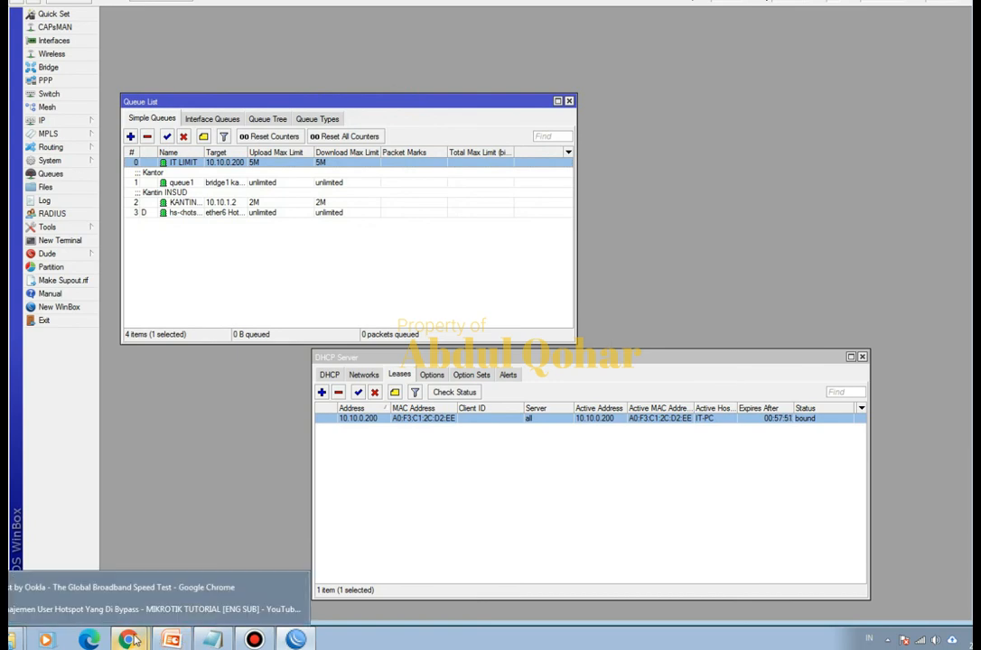
{"action": "left_click", "coordinate": [136, 587]}
{"action": "left_click", "coordinate": [641, 371]}
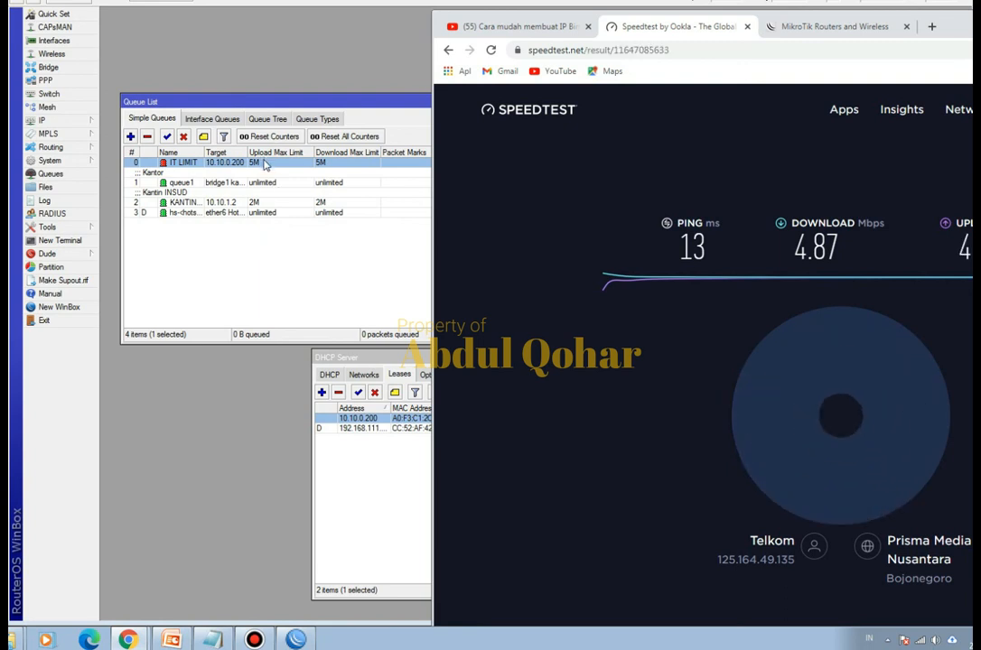
- Switch to WinBox, set the IT LIMIT queue's upload and download max limits to 10M each, and save the queue
{"action": "double_click", "coordinate": [262, 163]}
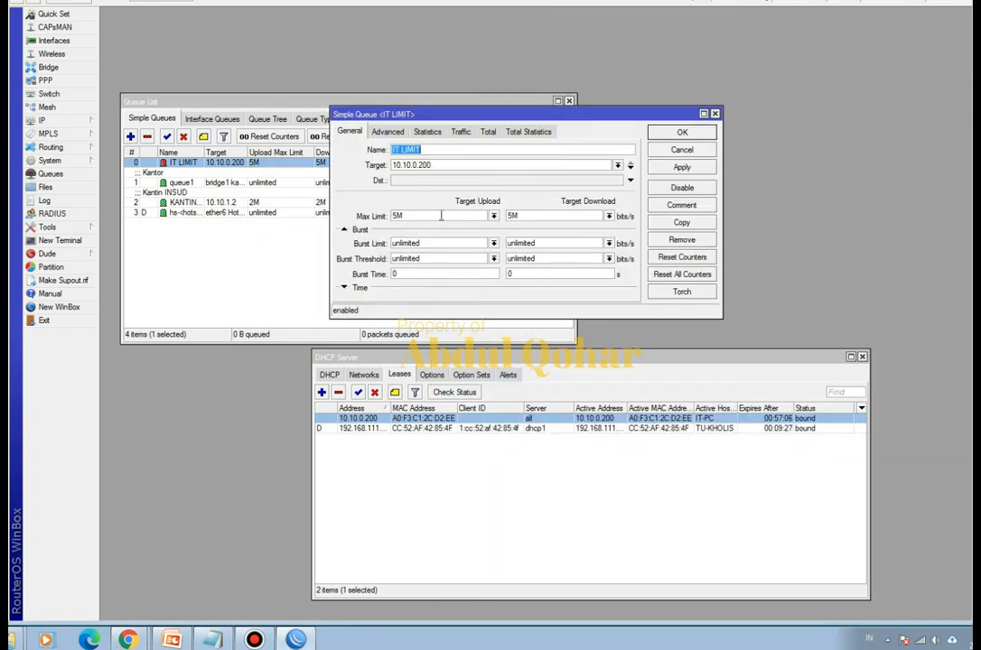
{"action": "left_click", "coordinate": [493, 216]}
{"action": "left_click", "coordinate": [445, 324]}
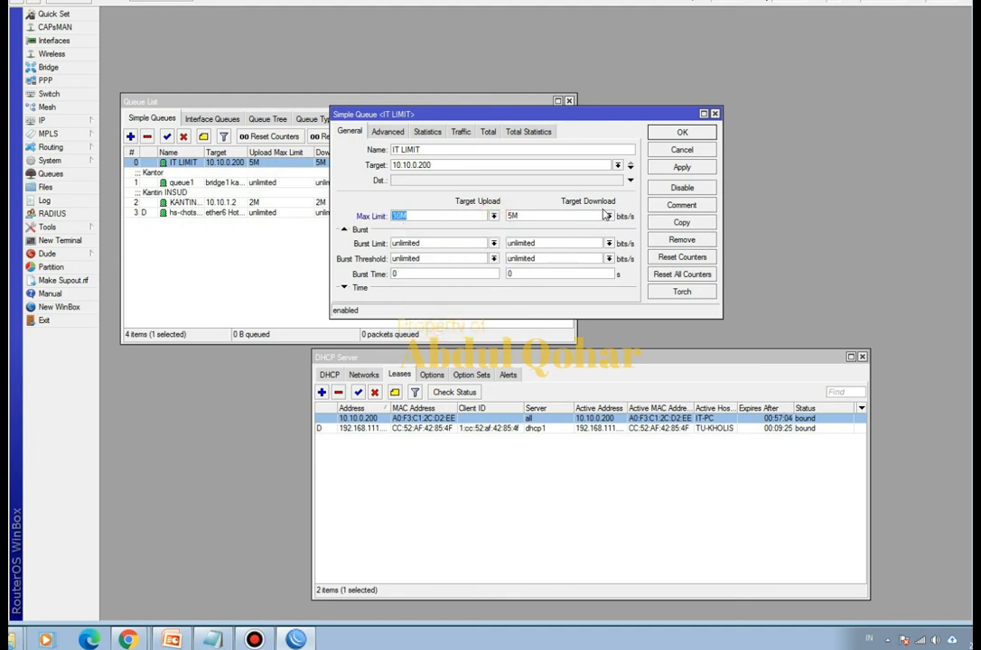
{"action": "left_click", "coordinate": [609, 216]}
{"action": "left_click", "coordinate": [550, 329]}
{"action": "left_click", "coordinate": [682, 133]}
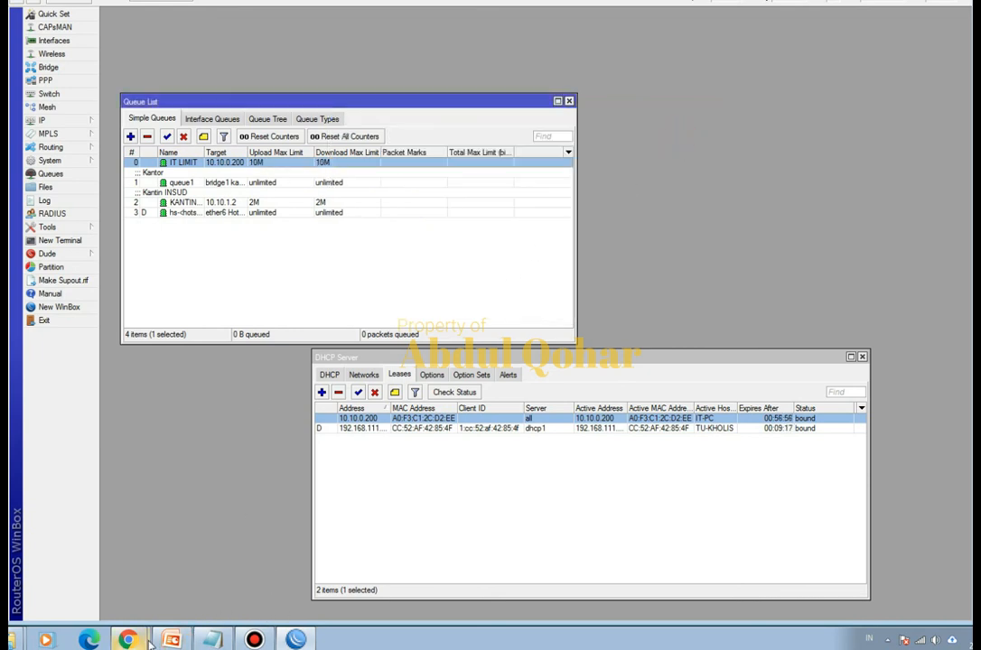
- Rerun the speed test in Chrome under the 10M limit and compare its result with the IT LIMIT queue in WinBox
{"action": "mouse_move", "coordinate": [127, 638]}
{"action": "left_click", "coordinate": [177, 591]}
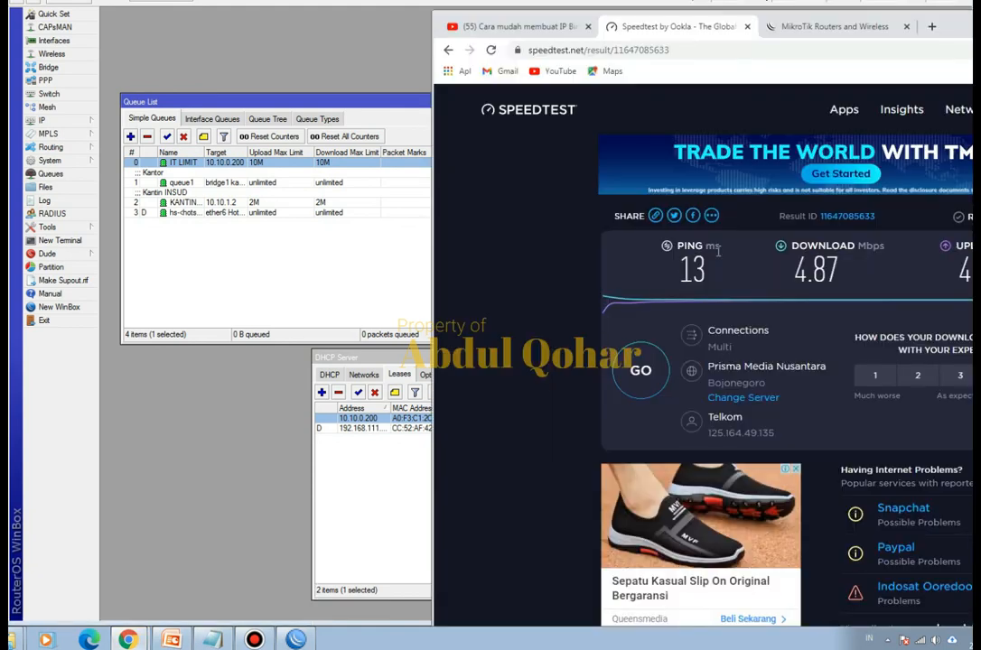
{"action": "left_click", "coordinate": [641, 371]}
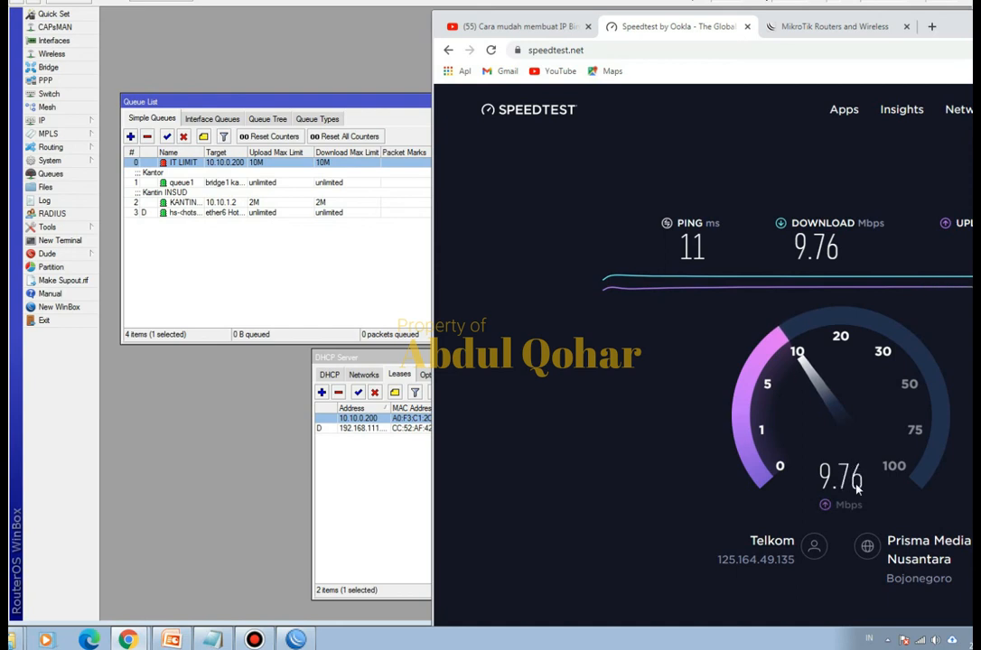
{"action": "left_click", "coordinate": [367, 52]}
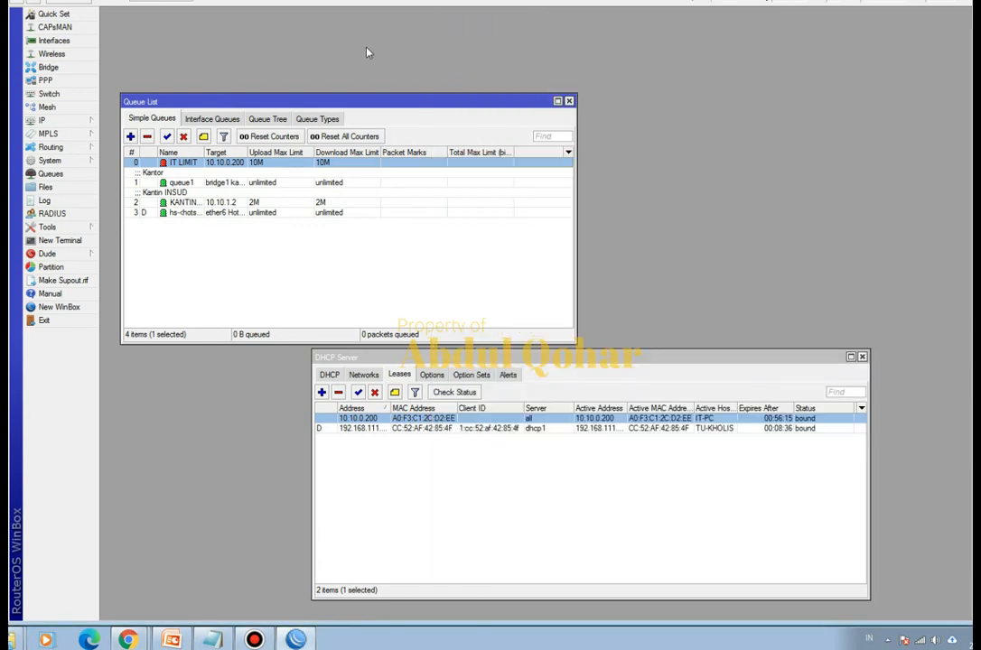
{"action": "mouse_move", "coordinate": [127, 634]}
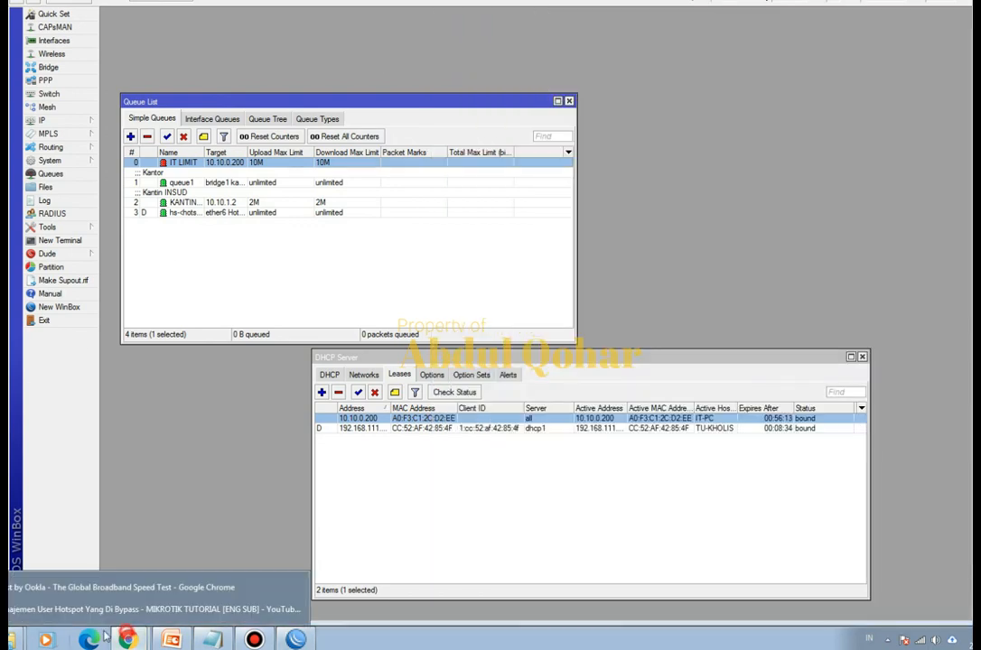
{"action": "left_click", "coordinate": [124, 589]}
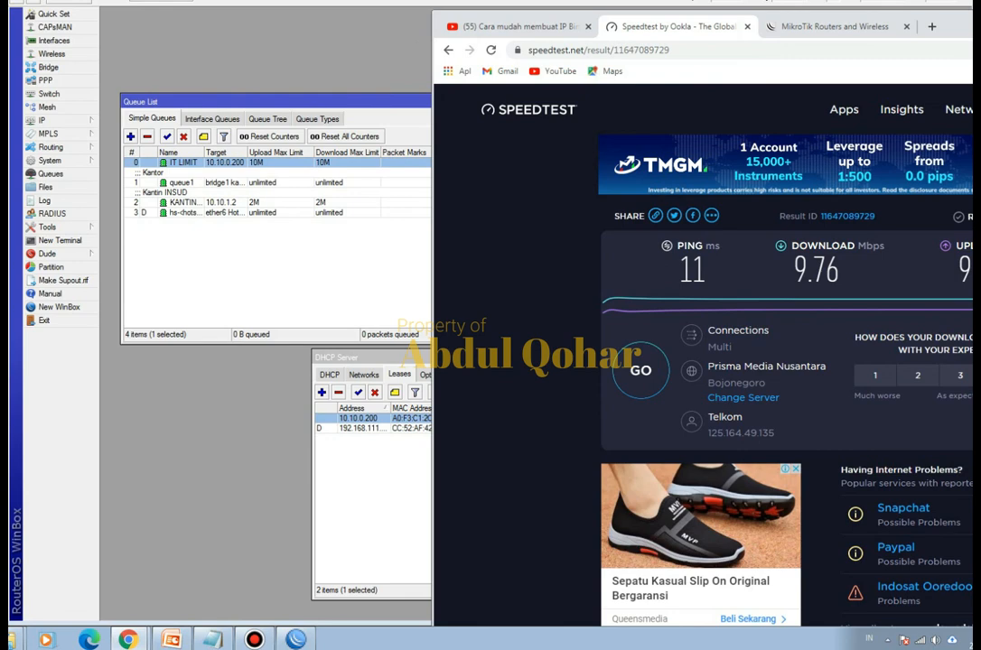
- Open the YouTube video page on IP Binding Hotspot MikroTik and read the viewer comments asking about limiting bound clients
{"action": "left_click", "coordinate": [515, 27]}
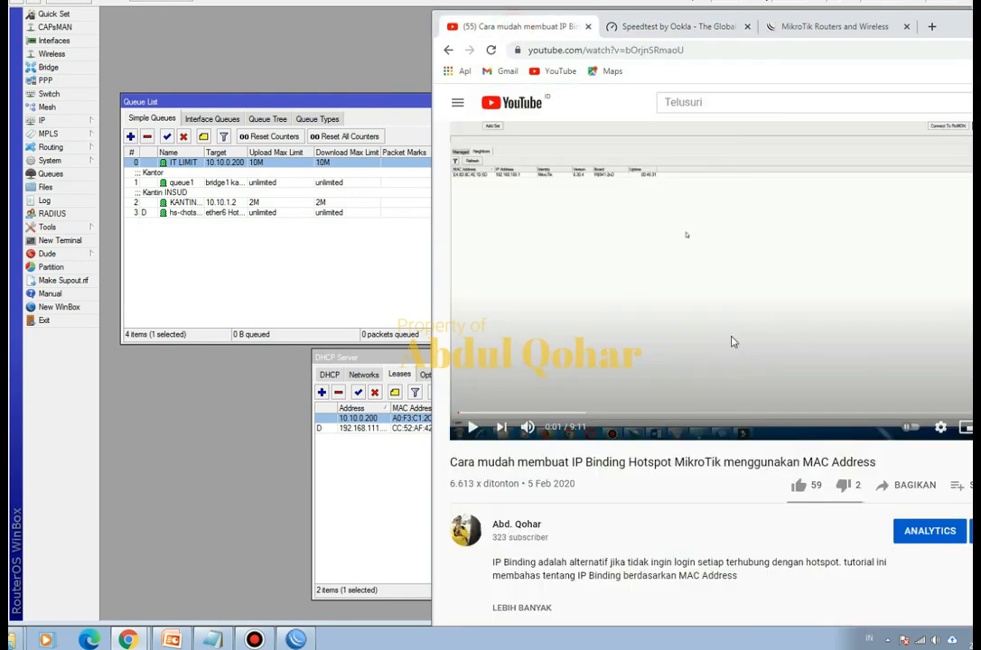
{"action": "scroll", "coordinate": [637, 478], "scroll_direction": "down", "scroll_amount": 2}
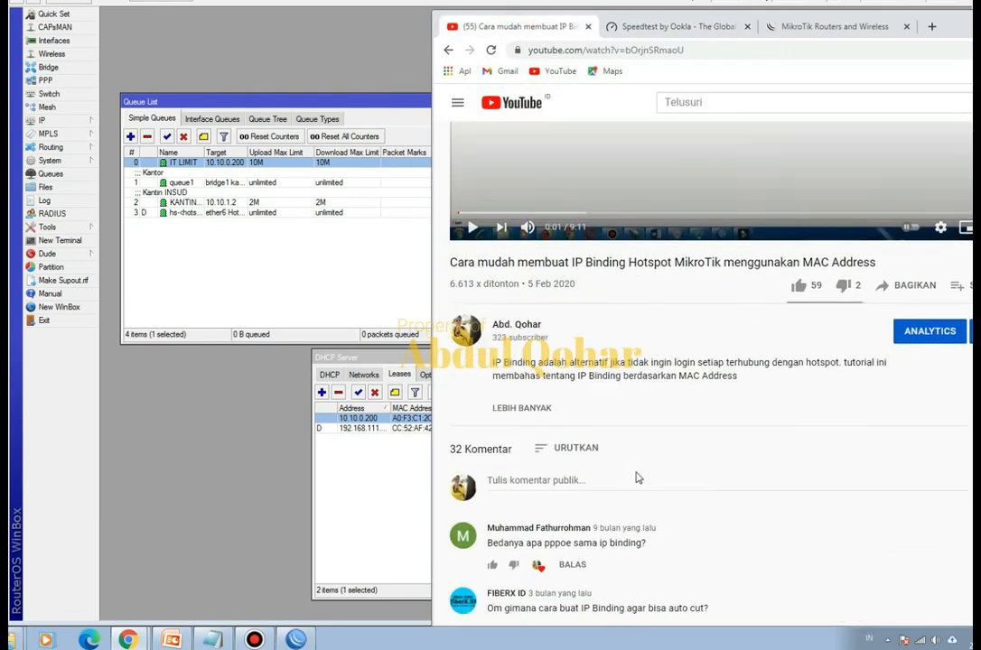
{"action": "scroll", "coordinate": [636, 477], "scroll_direction": "down", "scroll_amount": 2}
{"action": "scroll", "coordinate": [637, 478], "scroll_direction": "up", "scroll_amount": 2}
{"action": "scroll", "coordinate": [636, 478], "scroll_direction": "down", "scroll_amount": 6}
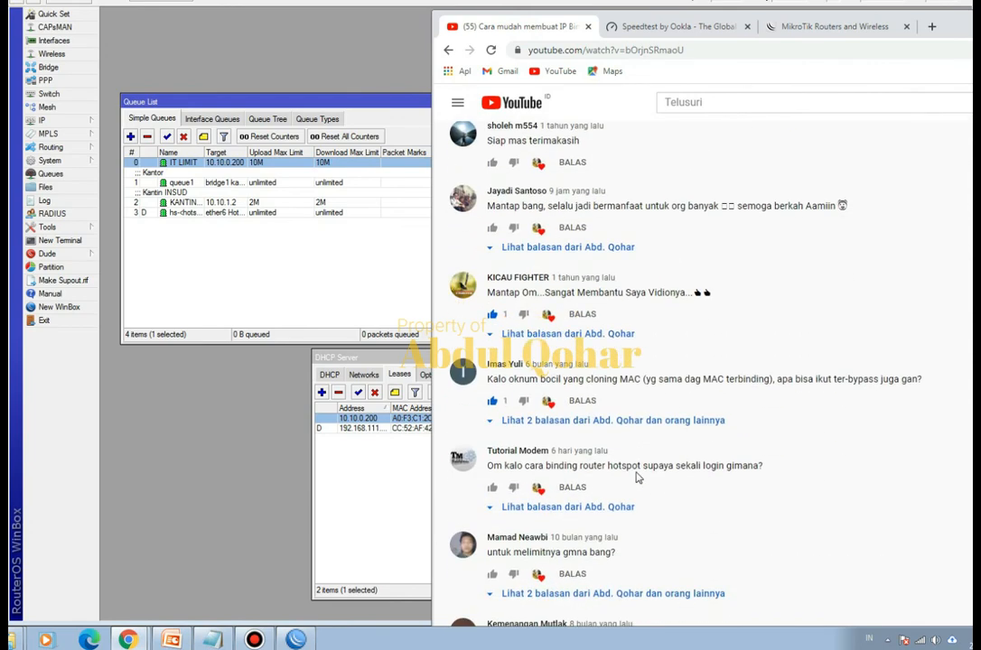
{"action": "scroll", "coordinate": [637, 478], "scroll_direction": "down", "scroll_amount": 1}
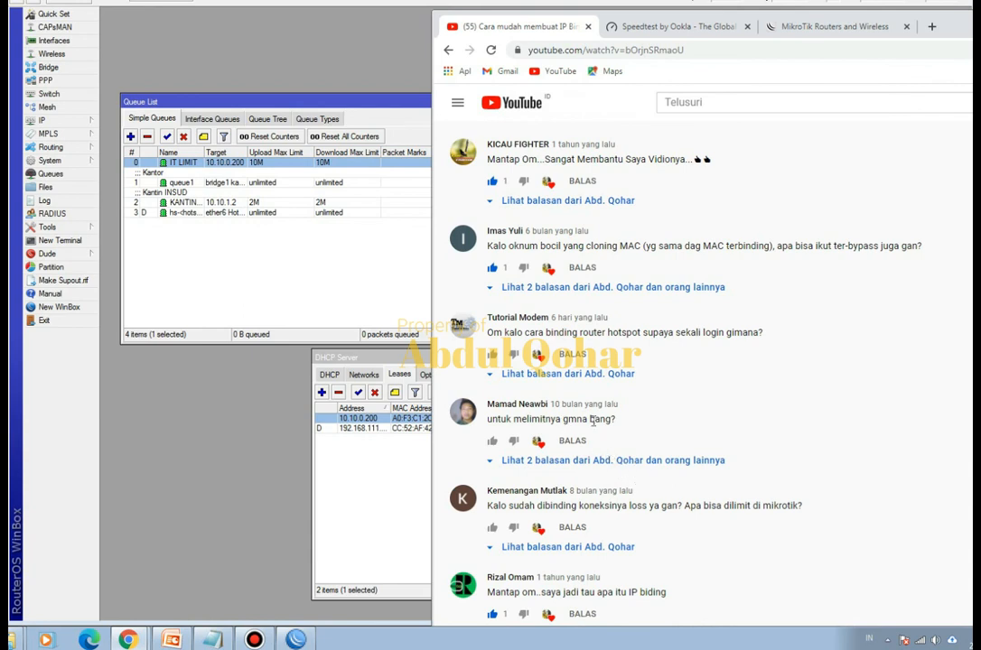
- Leave the browser for WinBox, switch to the PowerPoint presentation and show its title slide on limiting bandwidth with simple queues
{"action": "left_click", "coordinate": [252, 420]}
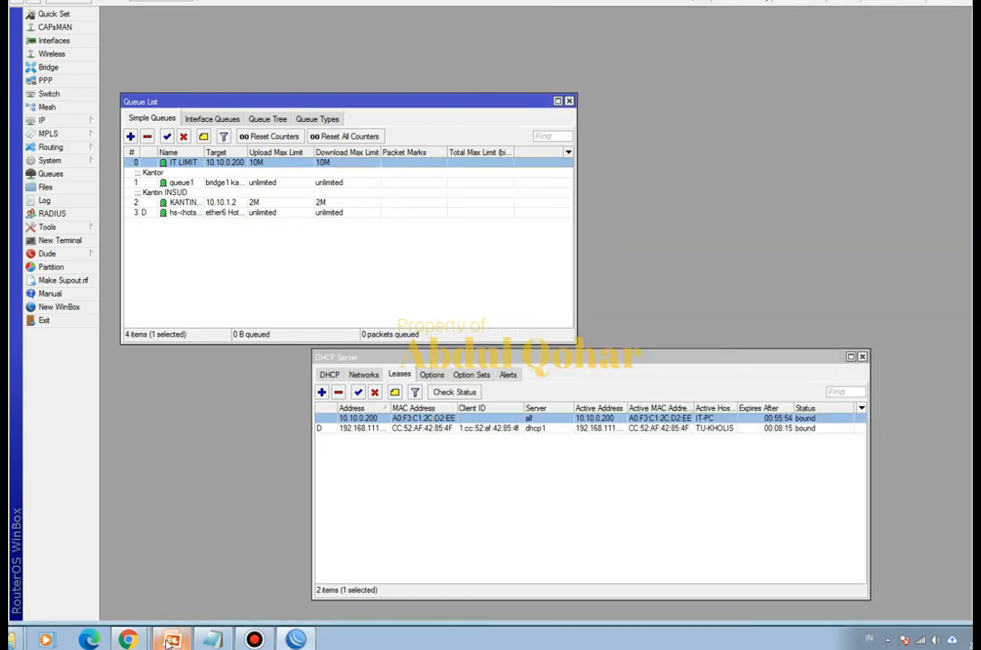
{"action": "left_click", "coordinate": [171, 640]}
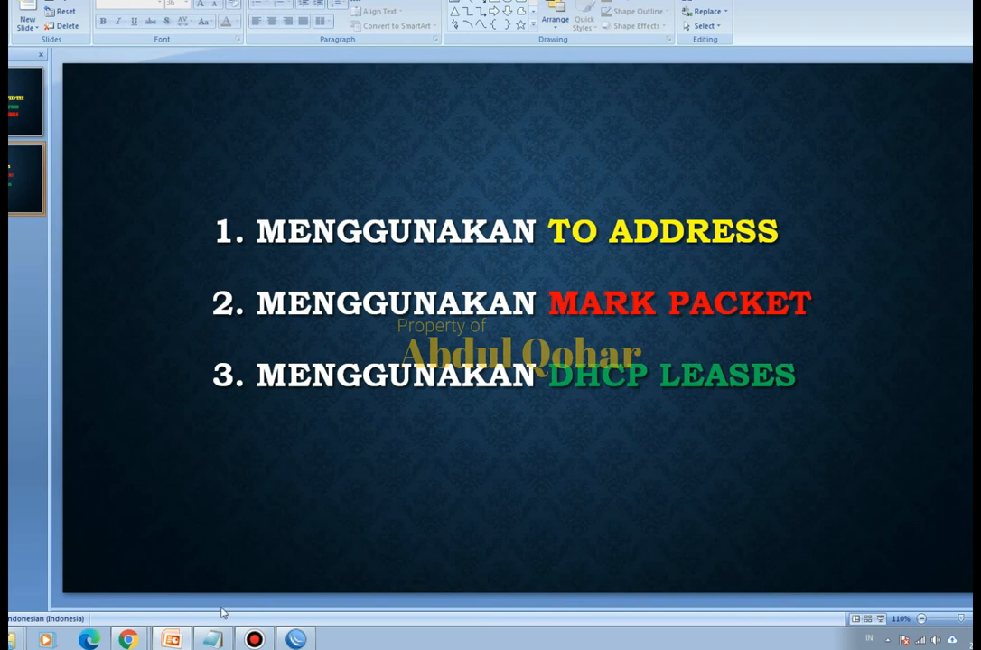
{"action": "left_click", "coordinate": [27, 102]}
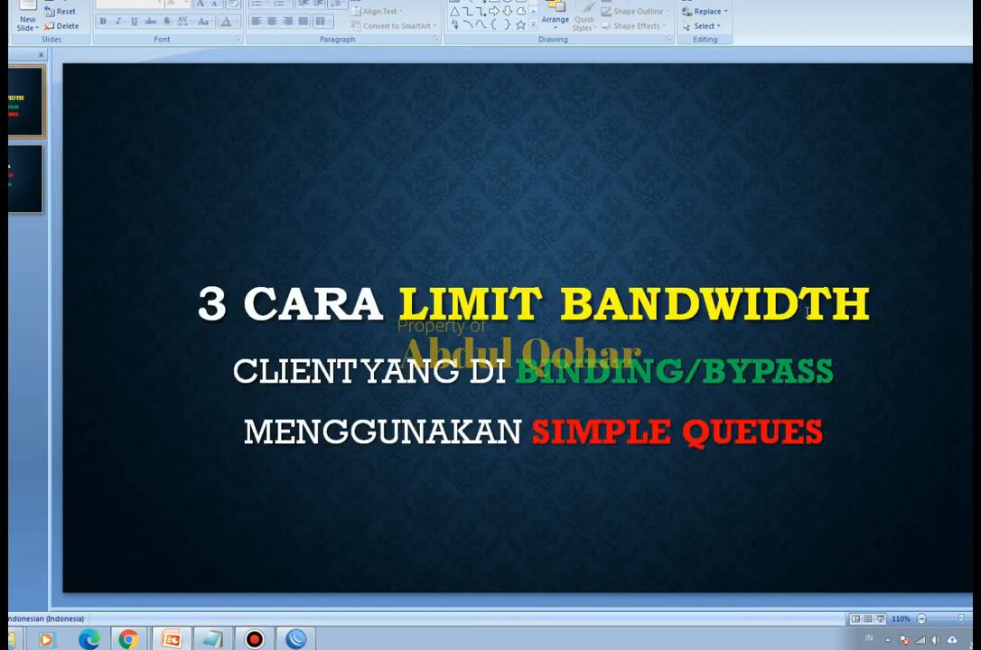